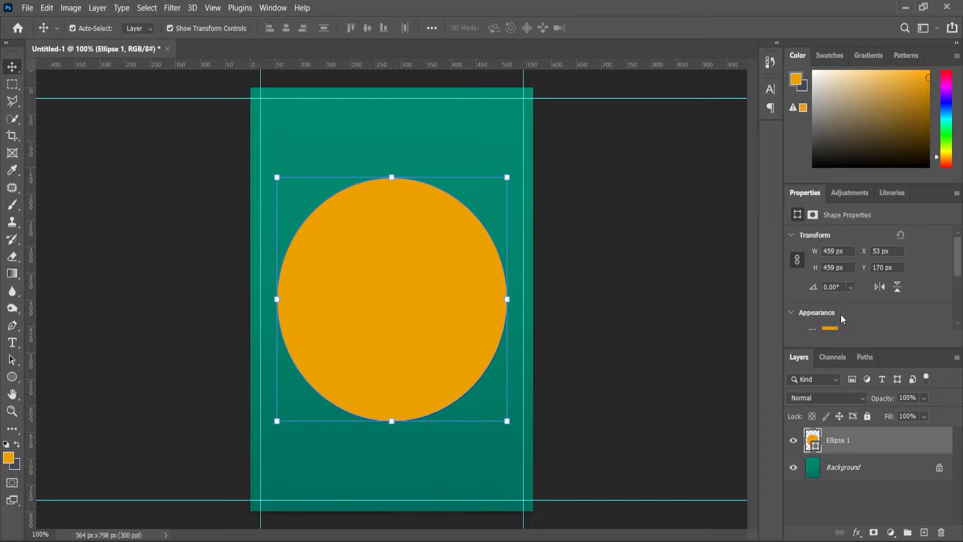
Duplicate the orange circle and scale the copy down about its centre to about 311 px in diameter.
left_click(839, 317)
left_click(692, 318)
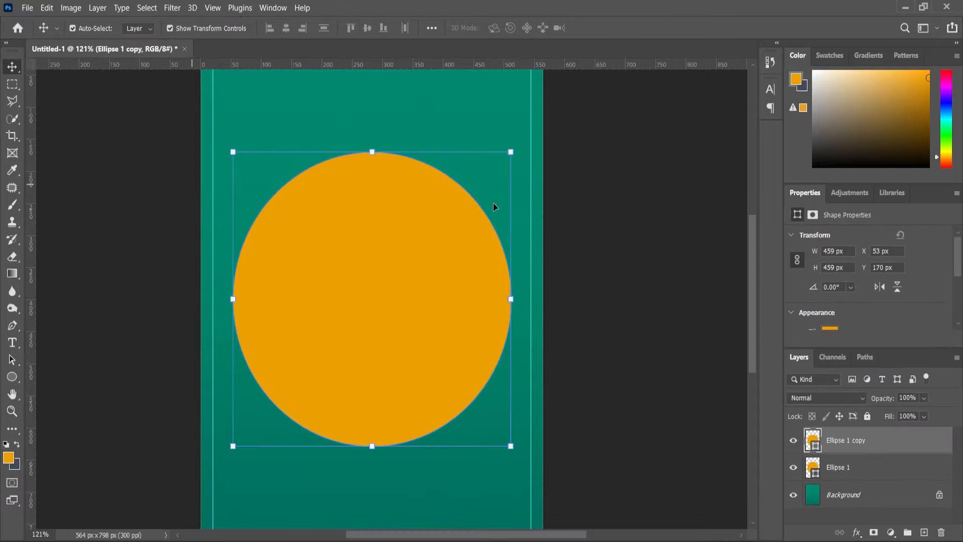
left_click_drag(514, 156, 497, 231)
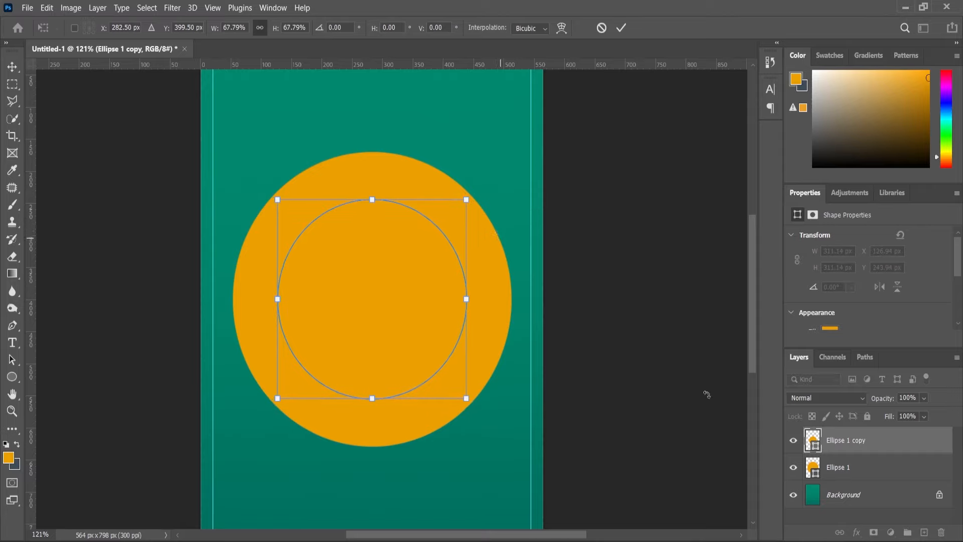
key("Return")
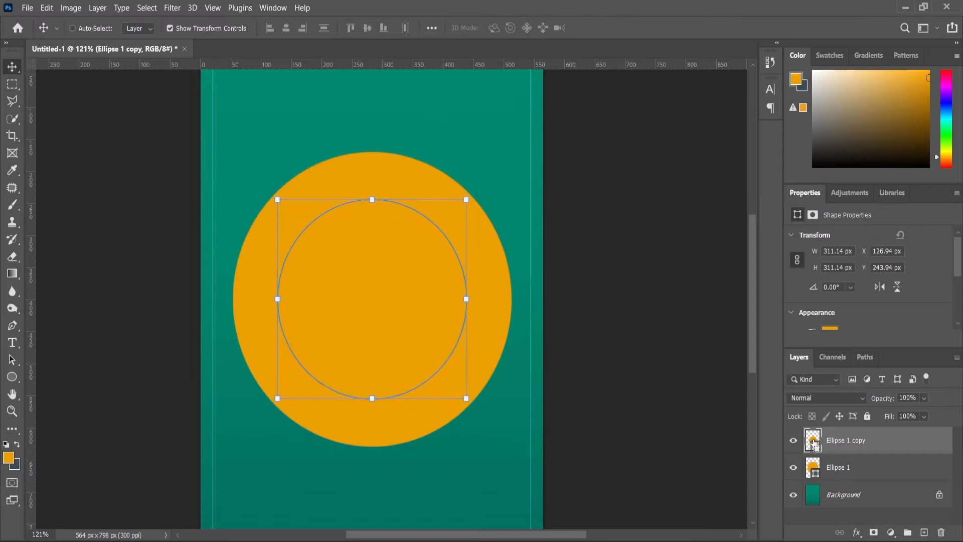
Load the smaller circle's outline as a selection, invert it, and add it as a layer mask on Ellipse 1.
left_click(813, 442, "ctrl")
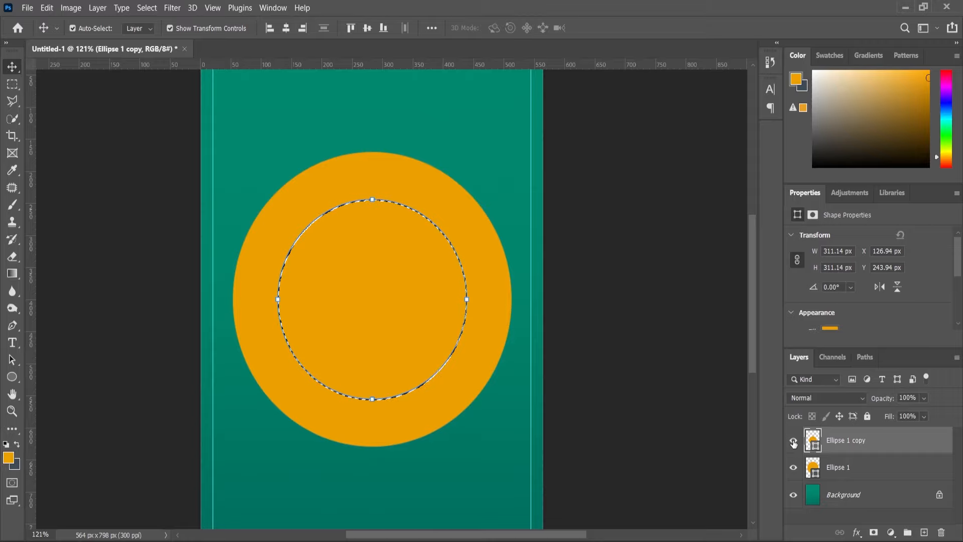
left_click(842, 467)
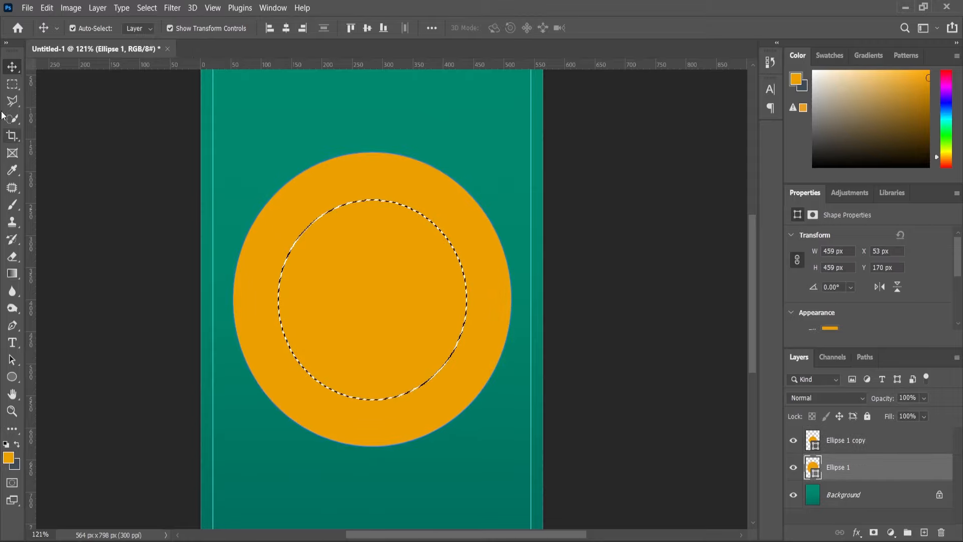
key("m")
right_click(356, 250)
left_click(389, 269)
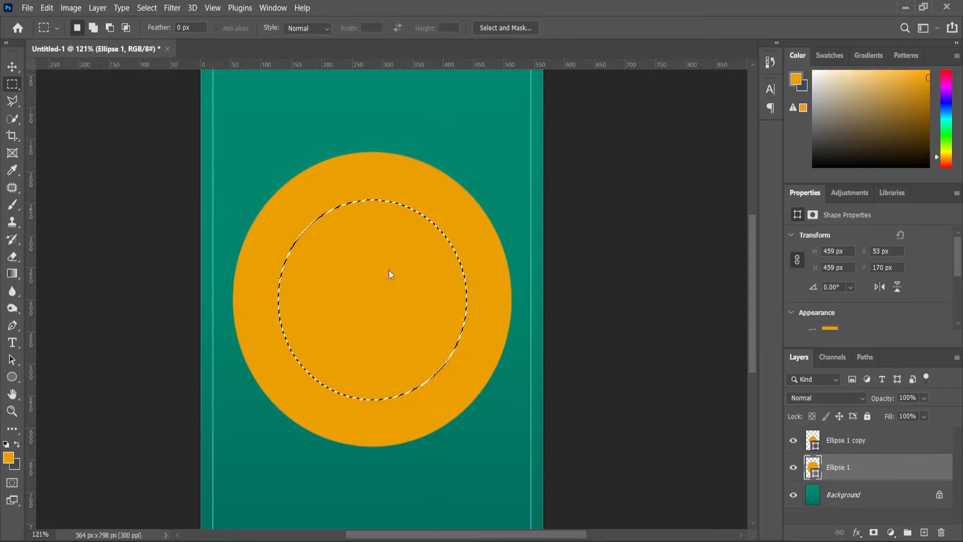
left_click(873, 532)
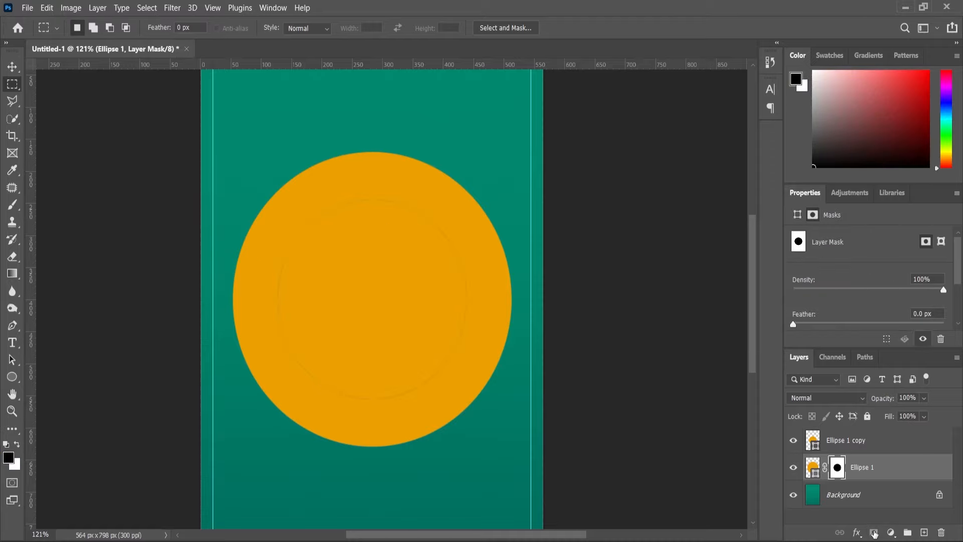
Scale the Ellipse 1 copy circle down to about 92% to leave a thin green gap inside the outer ring.
left_click(831, 442)
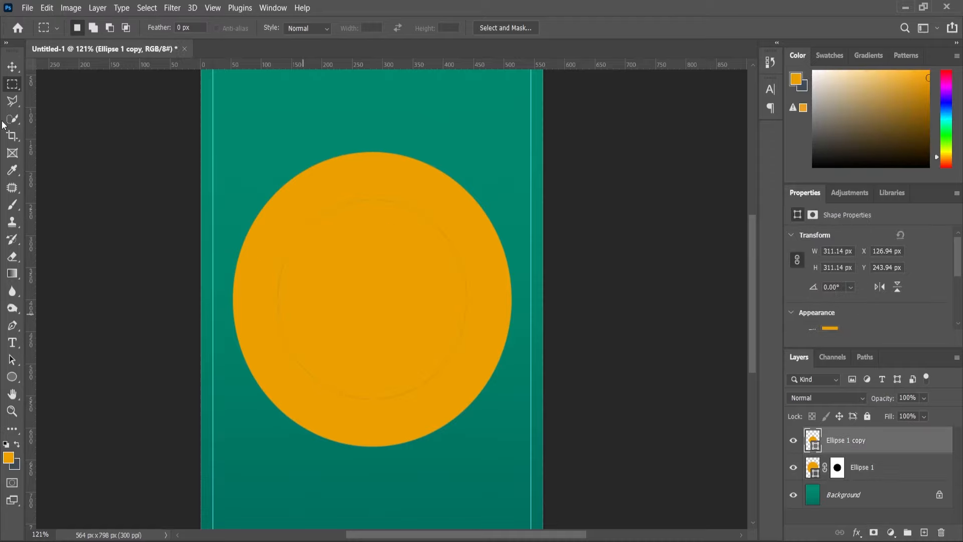
key("v")
scroll(458, 223, "up", 2)
left_click_drag(468, 192, 460, 201)
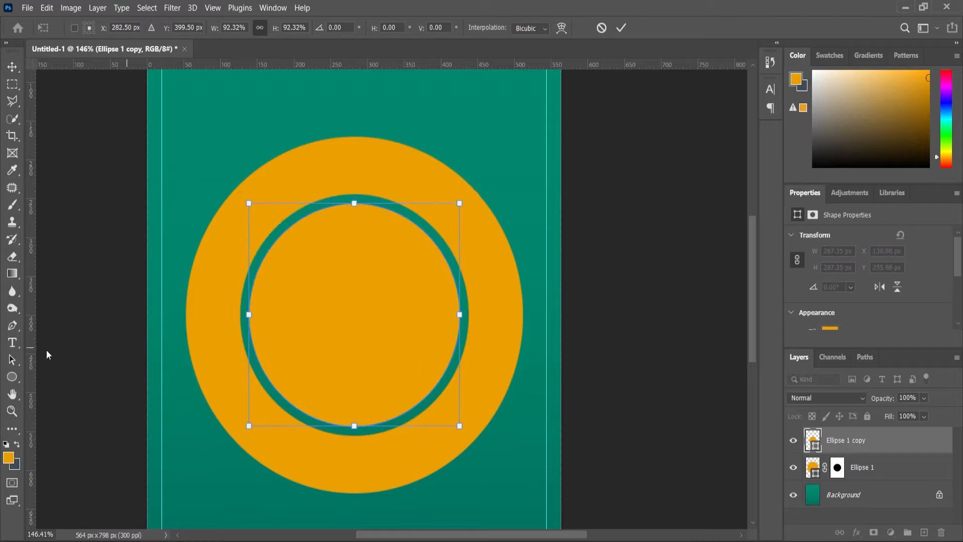
left_click(12, 411)
left_click_drag(457, 242, 418, 280)
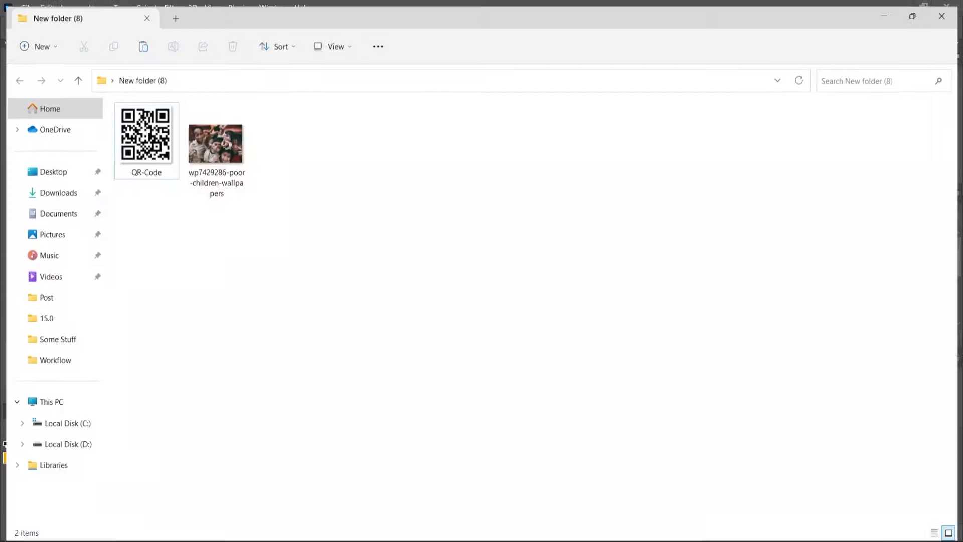
Open wp7429286-poor-children-wallpapers and cut the children out of the background with Select and Mask, as a masked copy layer.
left_click_drag(236, 161, 452, 51)
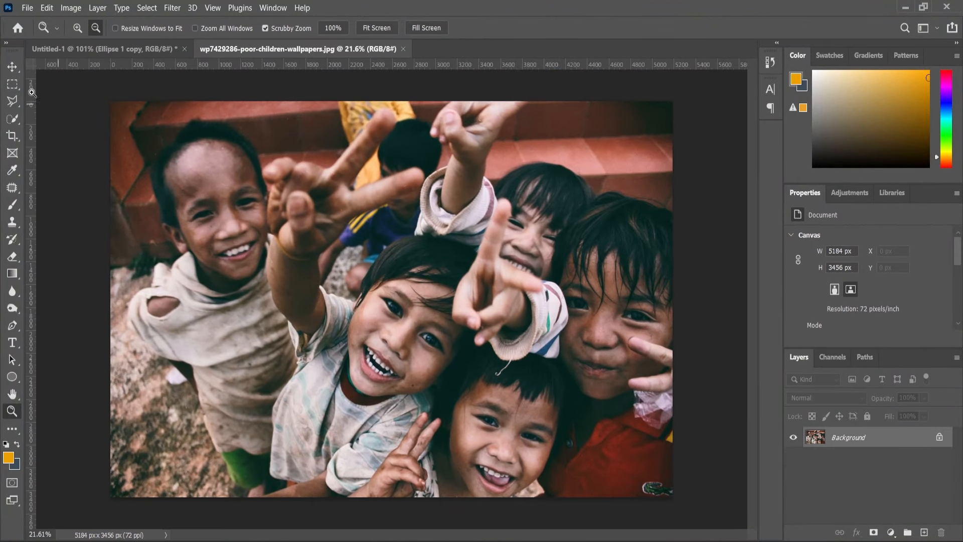
left_click(12, 84)
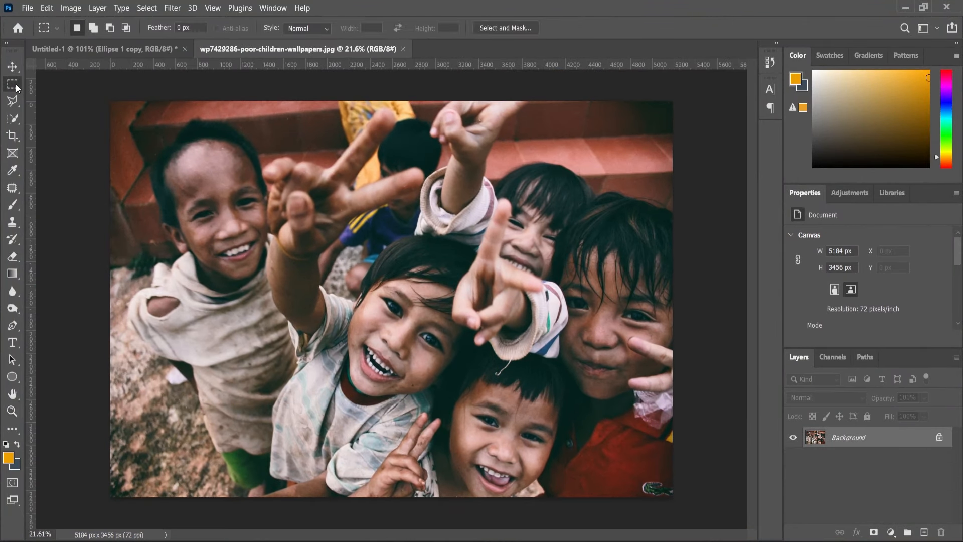
left_click(496, 28)
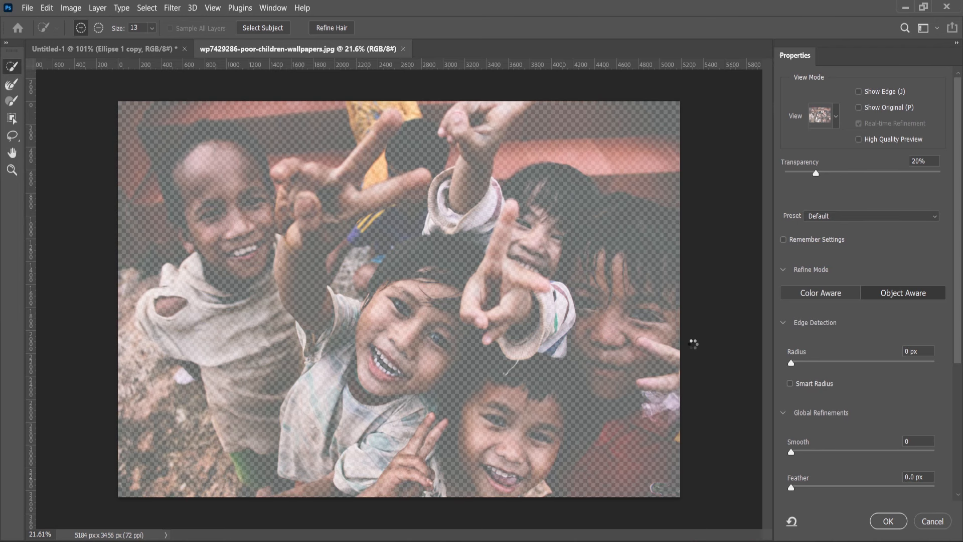
left_click(888, 522)
Paint with white on the layer mask to restore the missing tip of the raised hand's extended finger.
scroll(404, 215, "up", 4)
left_click(12, 205)
scroll(379, 178, "up", 4)
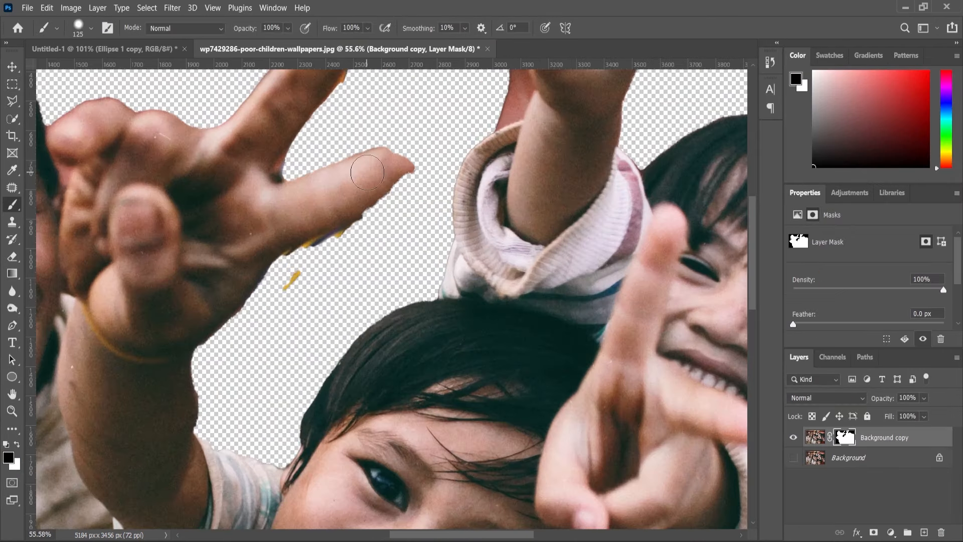
left_click(385, 171)
left_click(17, 445)
mouse_move(384, 183)
left_mouse_down()
mouse_move(400, 166)
mouse_move(394, 156)
mouse_move(416, 174)
mouse_move(381, 203)
mouse_move(389, 189)
mouse_move(382, 156)
mouse_move(432, 139)
mouse_move(417, 177)
mouse_move(426, 134)
mouse_move(432, 167)
mouse_move(392, 198)
mouse_move(408, 186)
left_mouse_up()
key("bracketleft")
key("bracketleft")
key("bracketleft")
scroll(418, 146, "down", 1)
scroll(419, 146, "up", 3)
left_click(16, 445)
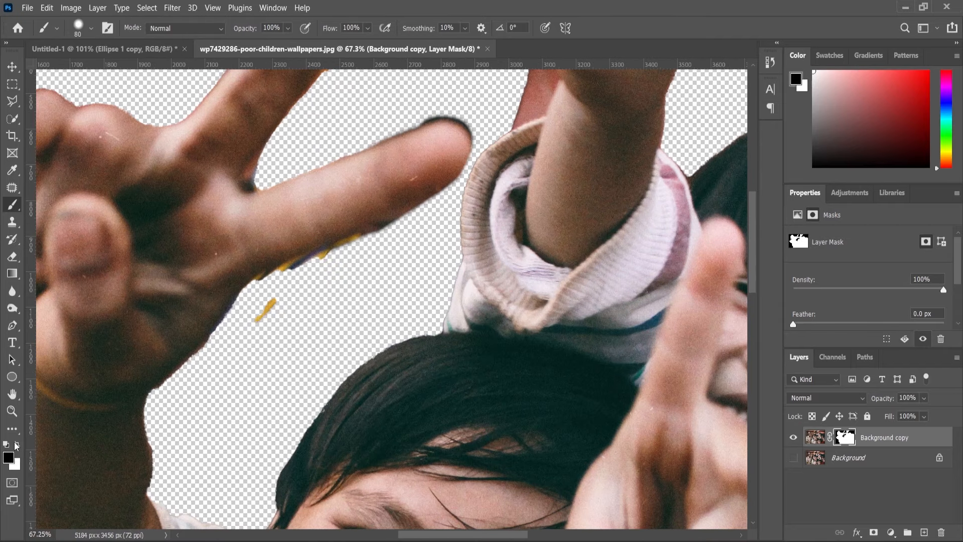
Paint with black on the mask, using a smaller brush, to erase the yellow leftovers beneath the extended finger.
scroll(437, 103, "up", 2)
key("bracketleft")
key("bracketleft")
key("bracketleft")
key("bracketleft")
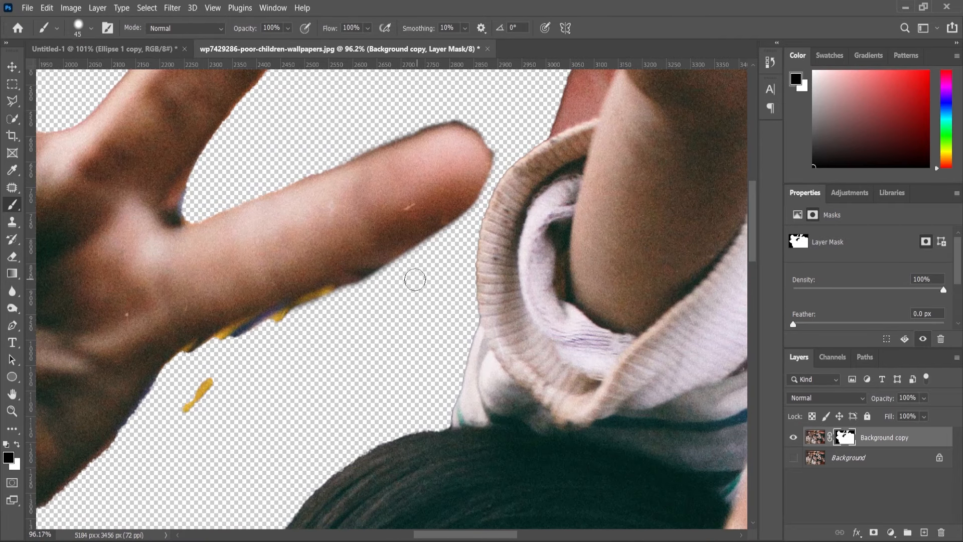
mouse_move(414, 279)
left_mouse_down()
mouse_move(352, 295)
mouse_move(385, 289)
mouse_move(355, 287)
mouse_move(207, 351)
mouse_move(206, 399)
left_mouse_up()
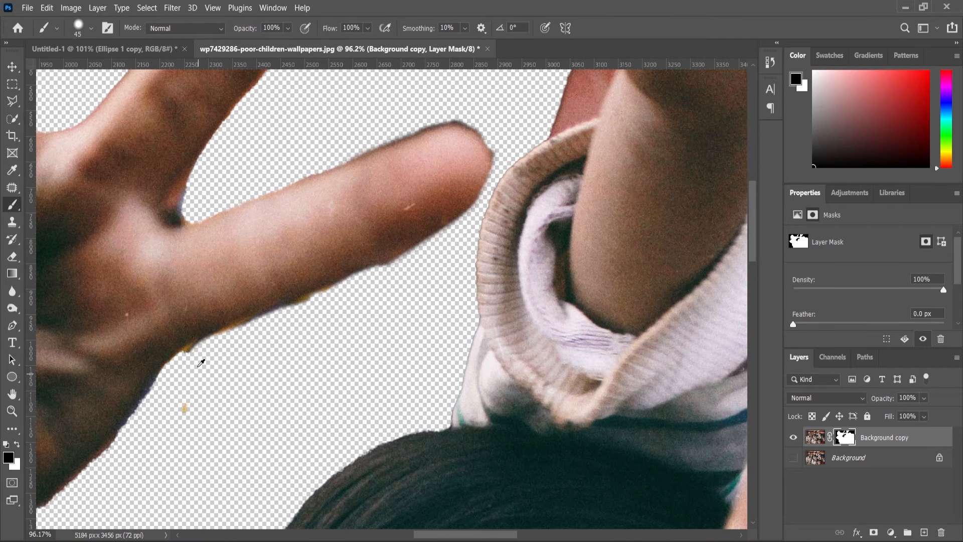
scroll(202, 359, "up", 1)
left_click_drag(188, 357, 446, 246)
Clean up the remaining background fringes around the cut-out children with short black strokes on the mask.
scroll(419, 359, "down", 5)
scroll(422, 97, "up", 1)
scroll(407, 171, "up", 4)
mouse_move(366, 239)
left_mouse_down()
mouse_move(366, 260)
mouse_move(342, 283)
left_mouse_up()
left_click_drag(275, 152, 268, 185)
scroll(417, 207, "down", 4)
scroll(442, 160, "up", 3)
left_click_drag(442, 148, 457, 177)
scroll(431, 280, "down", 10)
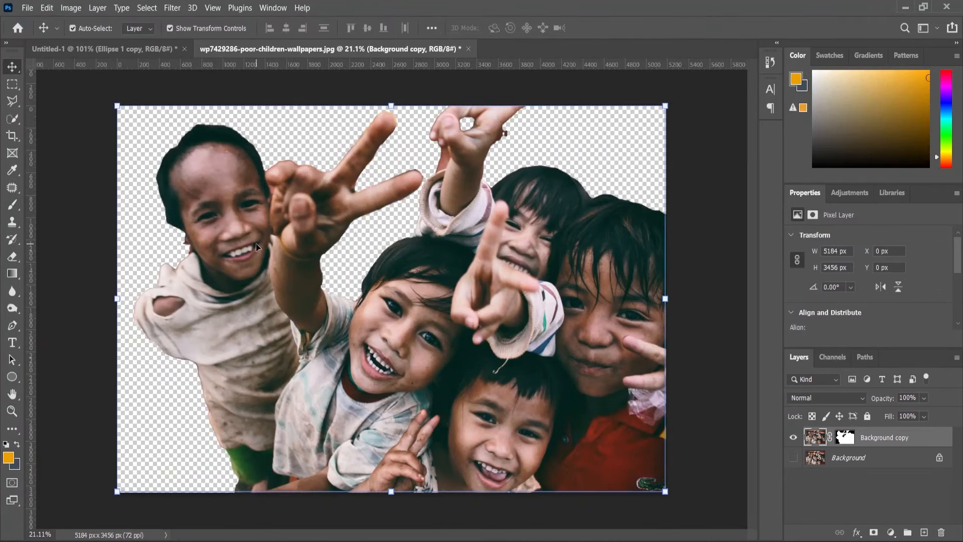
Bring the cut-out children into the Untitled-1 document, scale them to about 13.69%, and position them over the circles.
left_click_drag(256, 243, 391, 296)
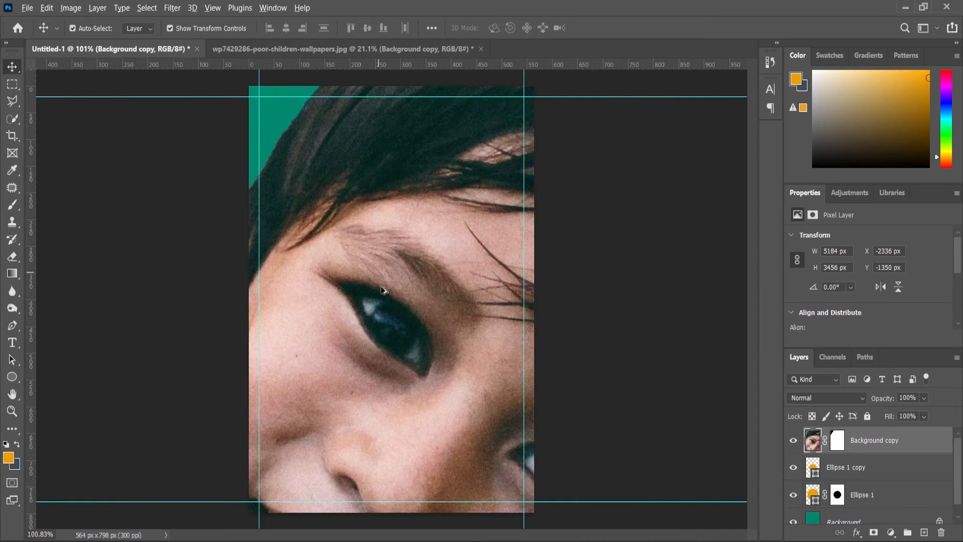
key("ctrl+minus")
left_click_drag(650, 114, 445, 340)
scroll(426, 323, "up", 10)
left_click_drag(593, 134, 609, 124)
left_click_drag(461, 245, 470, 245)
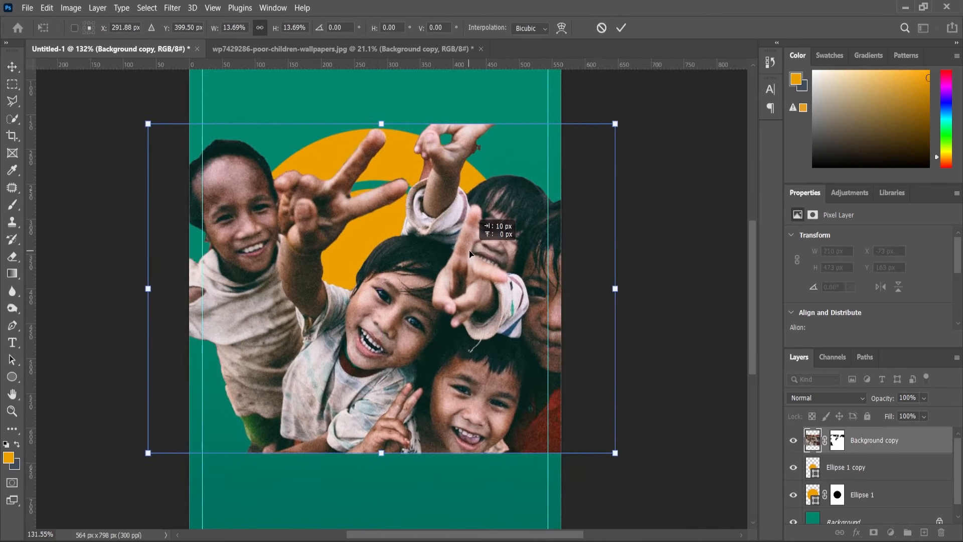
key("Return")
Duplicate the children layer and place the original Background copy layer between Ellipse 1 copy and Ellipse 1.
left_click_drag(861, 446, 923, 532)
scroll(872, 486, "up", 1)
left_click_drag(856, 470, 854, 508)
scroll(845, 494, "down", 1)
scroll(842, 480, "up", 1)
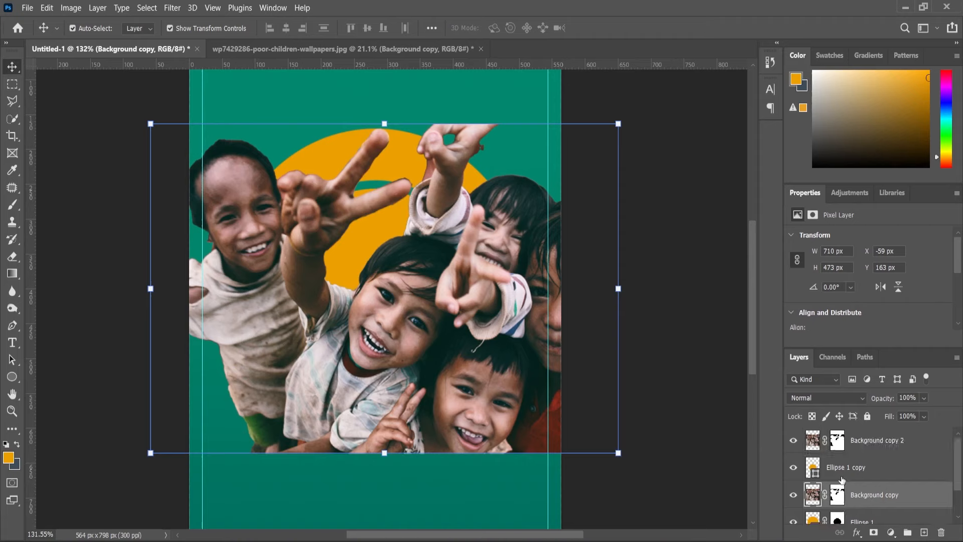
Hide the Background copy 2 and Ellipse 1 copy layers, and clip Background copy to the Ellipse 1 ring.
left_click(793, 441)
scroll(836, 466, "down", 1)
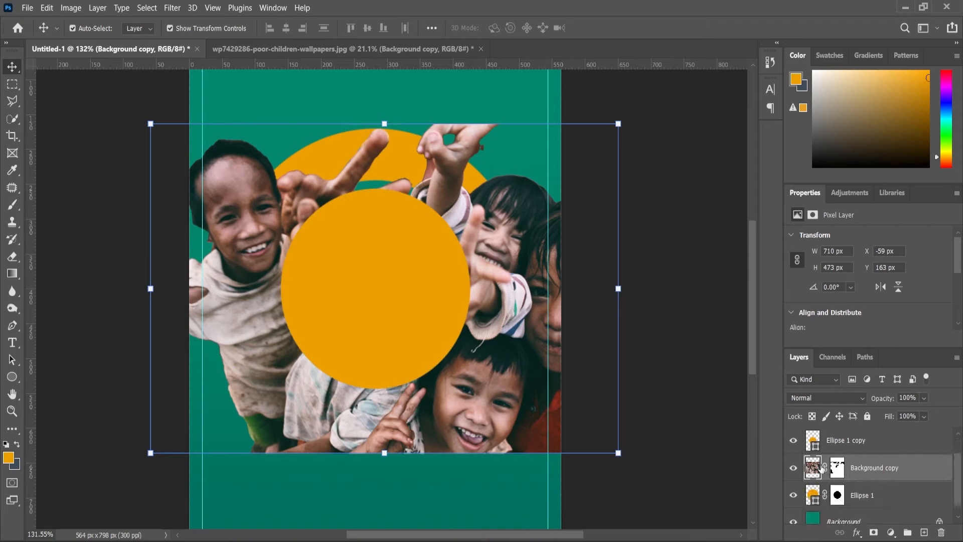
left_click(794, 441)
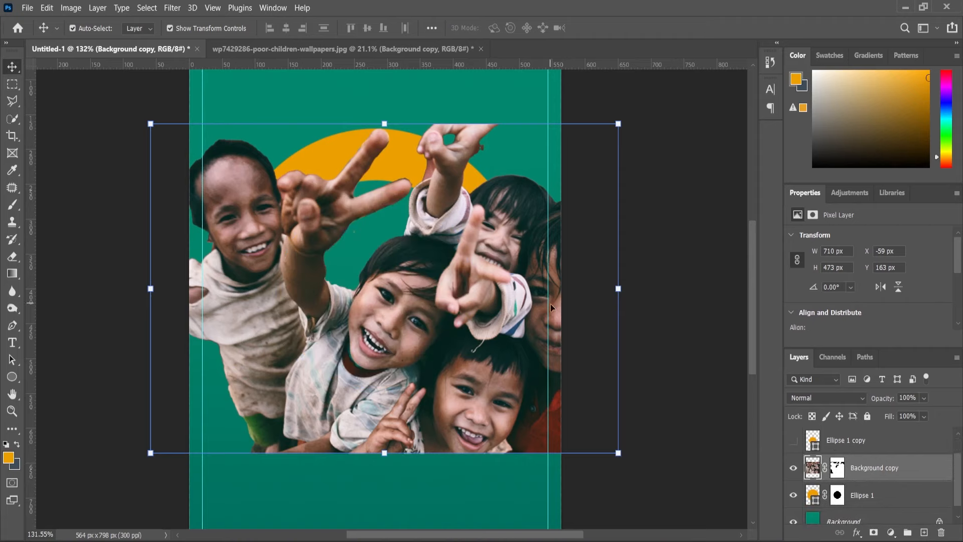
right_click(864, 469)
left_click(748, 258)
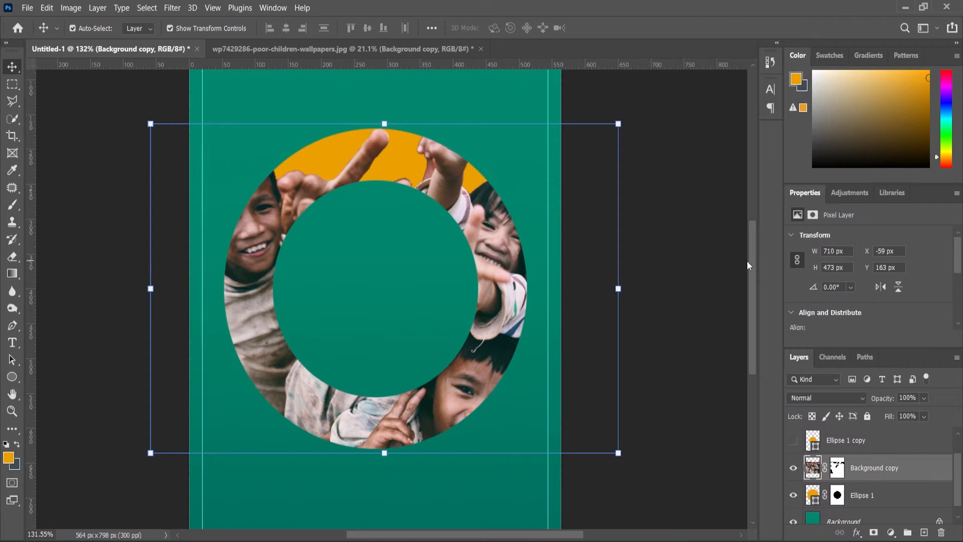
Paint with a white brush of size 100 on Background copy's mask to restore the photo's background in the ring's upper part.
left_click(847, 468)
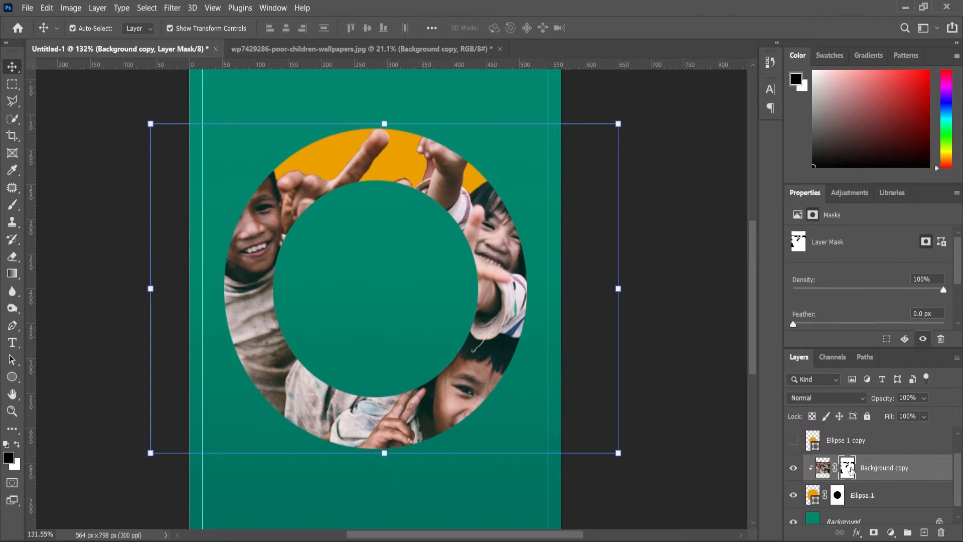
left_click(12, 204)
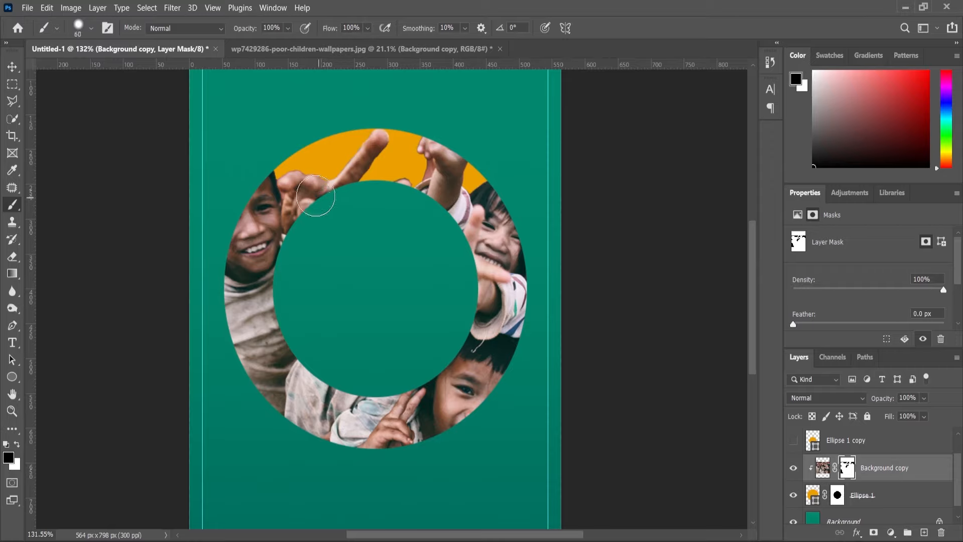
key("bracketright")
key("bracketright")
key("bracketright")
key("bracketright")
left_click_drag(290, 181, 305, 174)
left_click(17, 444)
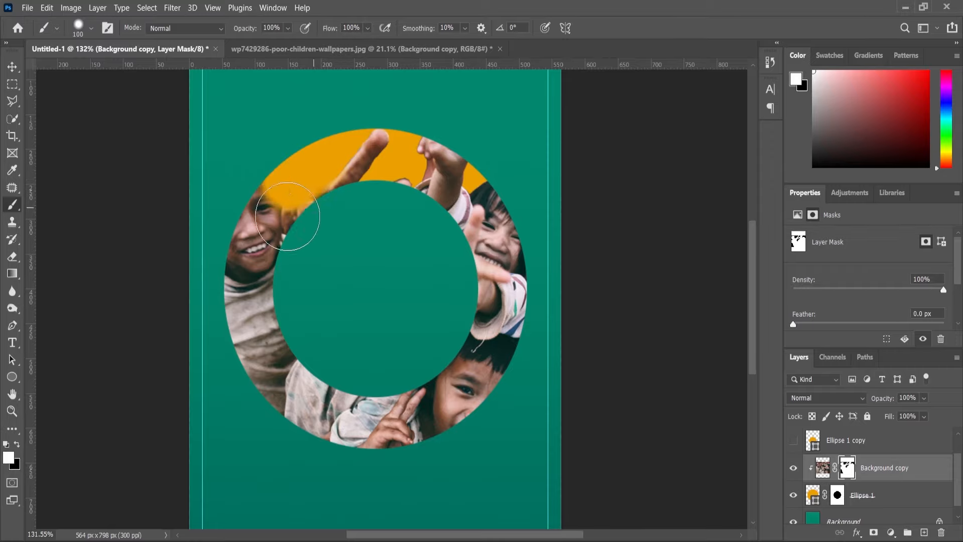
mouse_move(287, 216)
left_mouse_down()
mouse_move(326, 157)
mouse_move(351, 171)
mouse_move(310, 176)
mouse_move(391, 187)
left_mouse_up()
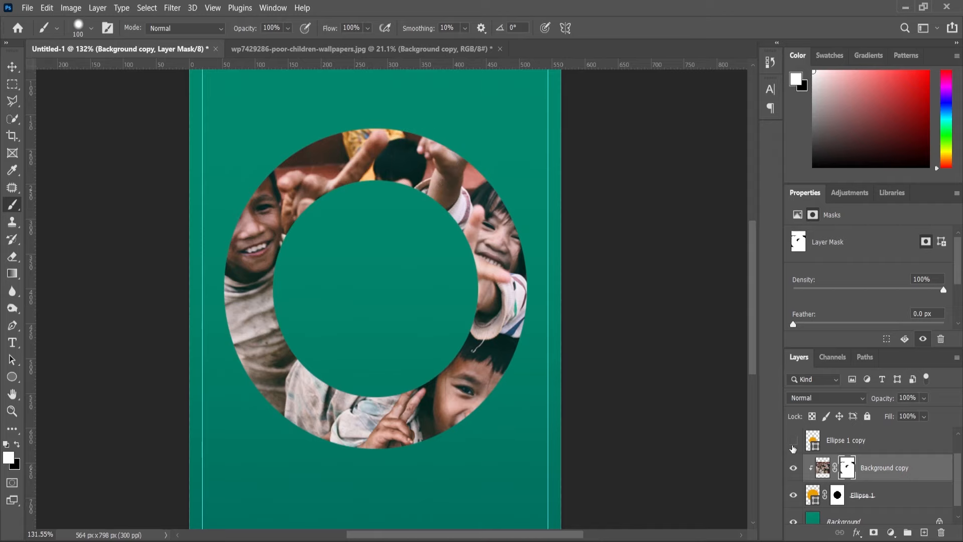
Show the Ellipse 1 copy and Background copy 2 layers again.
left_click(793, 440)
scroll(371, 295, "up", 2)
left_click(12, 66)
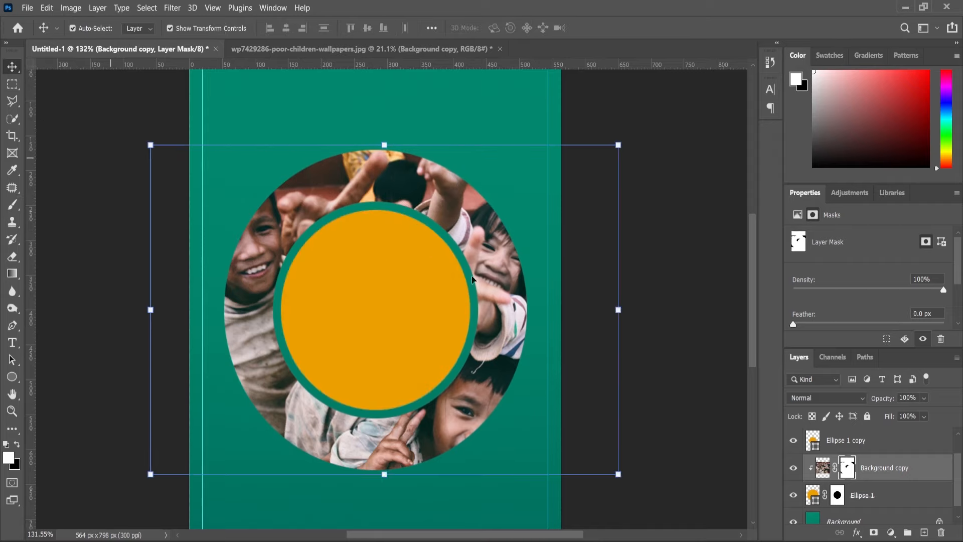
scroll(471, 279, "down", 2)
scroll(825, 456, "up", 1)
left_click(797, 442)
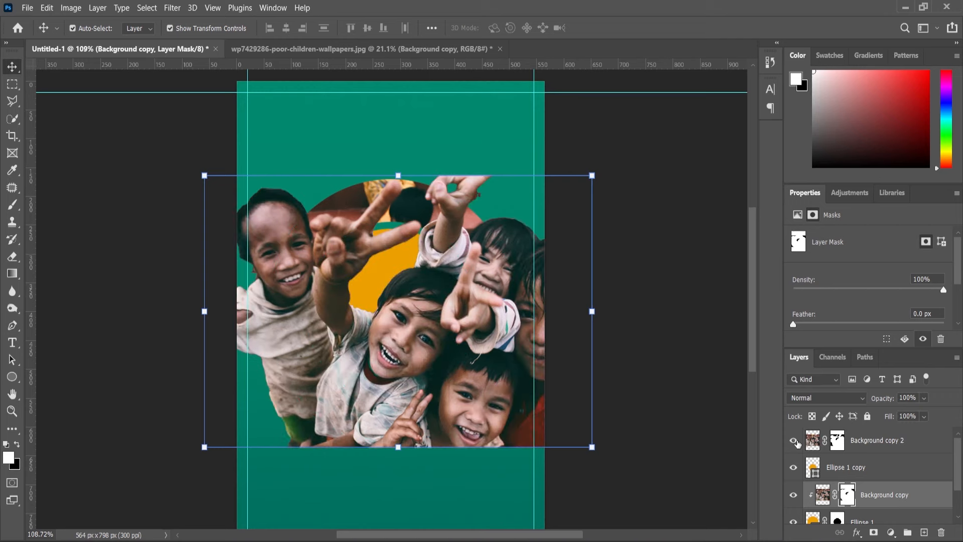
Duplicate the Background copy 2 layer and hide the new duplicate.
left_click(818, 440)
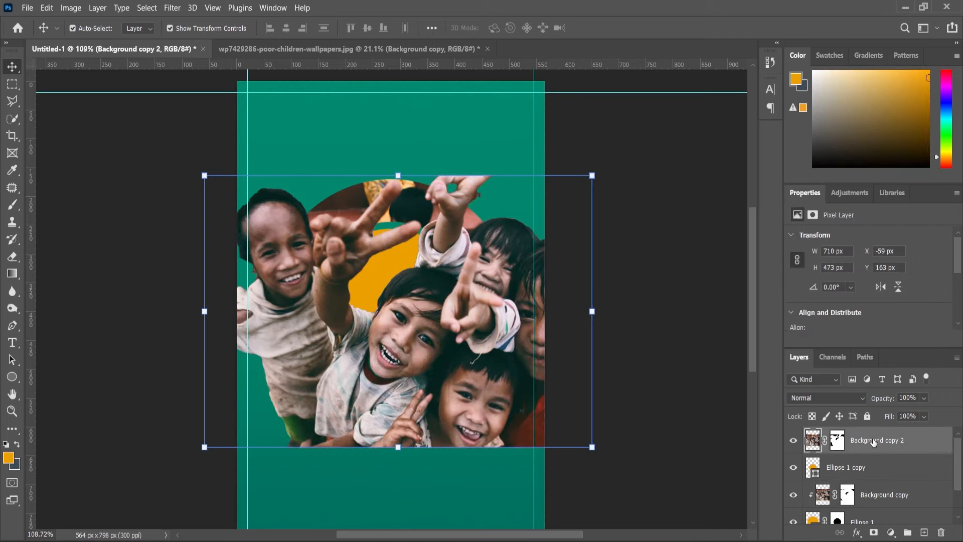
left_click_drag(873, 441, 924, 531)
left_click(793, 440)
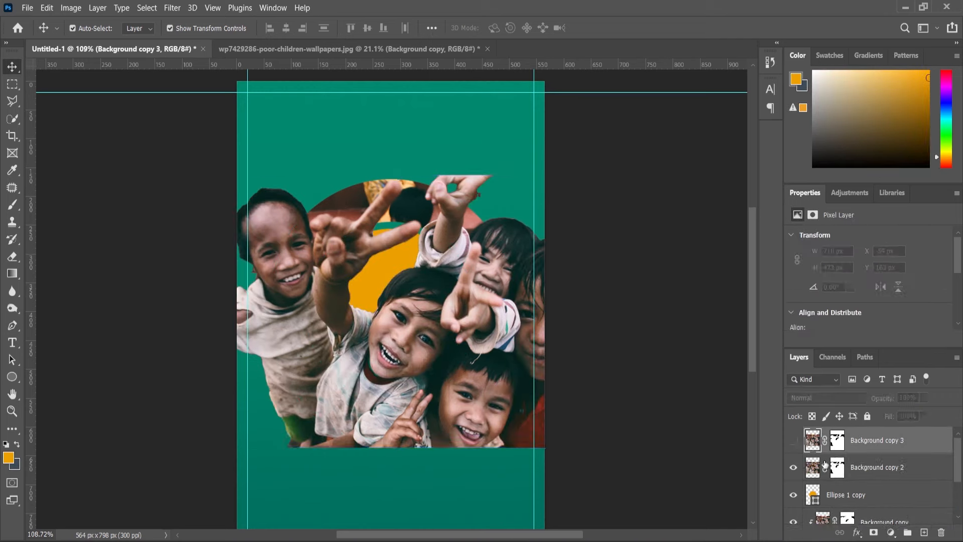
Clip the Background copy 2 layer to the inner circle, Ellipse 1 copy.
left_click(823, 479)
right_click(862, 470)
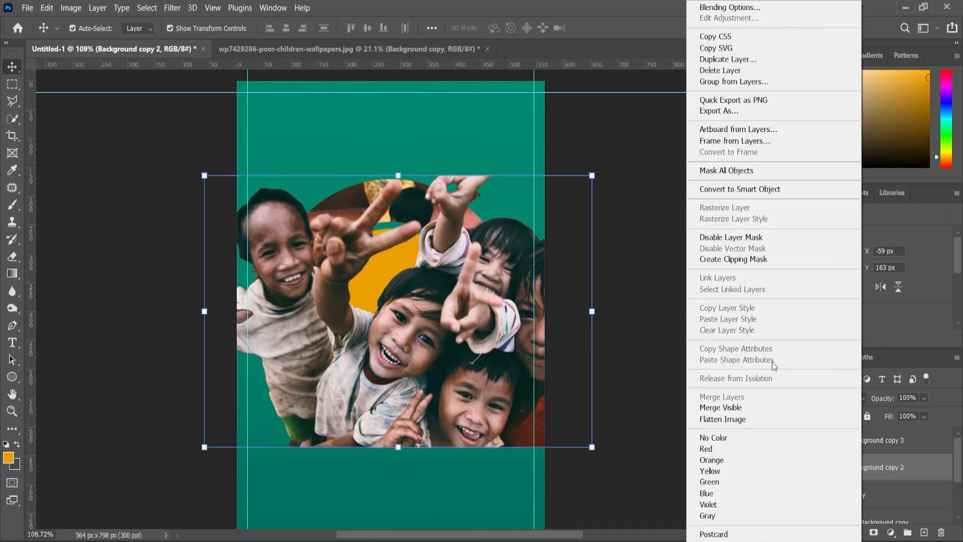
left_click(727, 260)
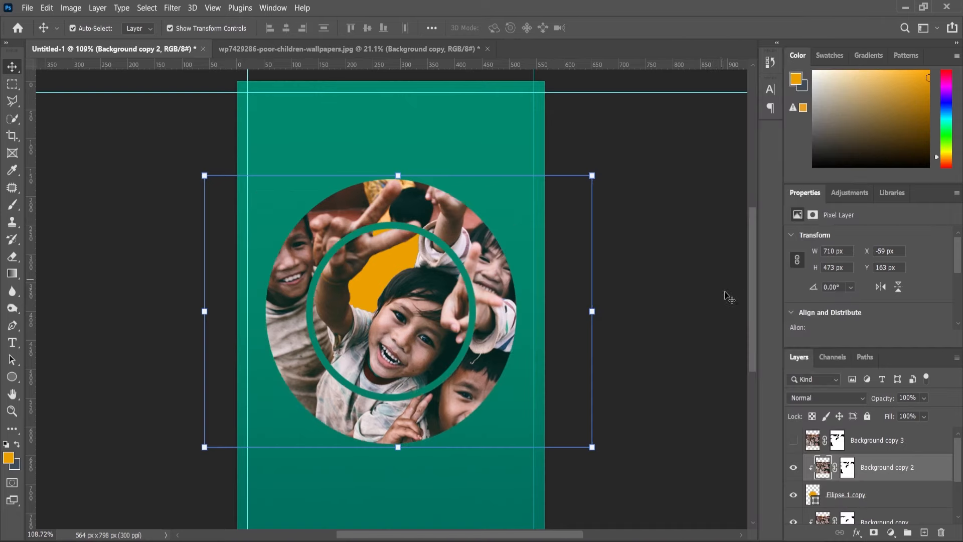
Hide the Background copy 2 and Ellipse 1 copy layers.
left_click(793, 468)
scroll(814, 469, "down", 1)
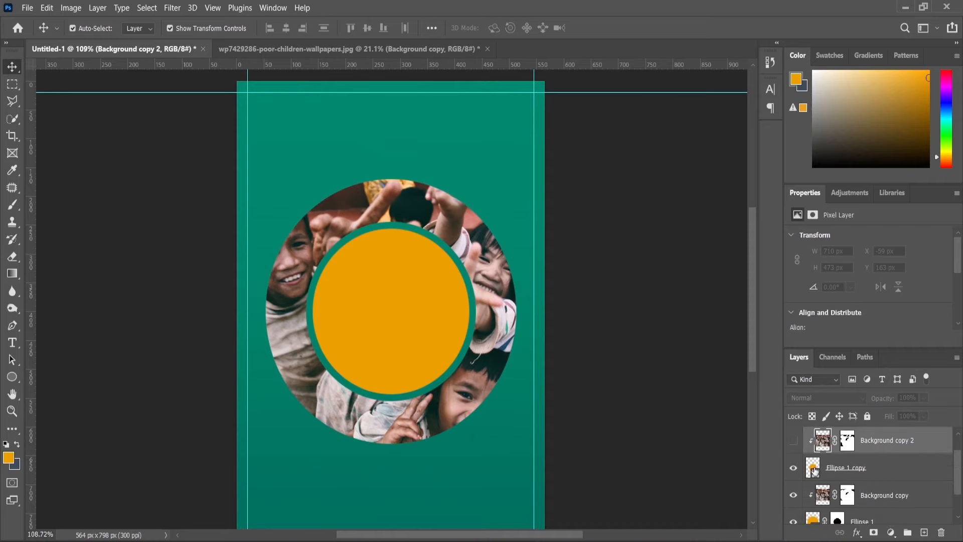
left_click(793, 468)
scroll(479, 330, "down", 1)
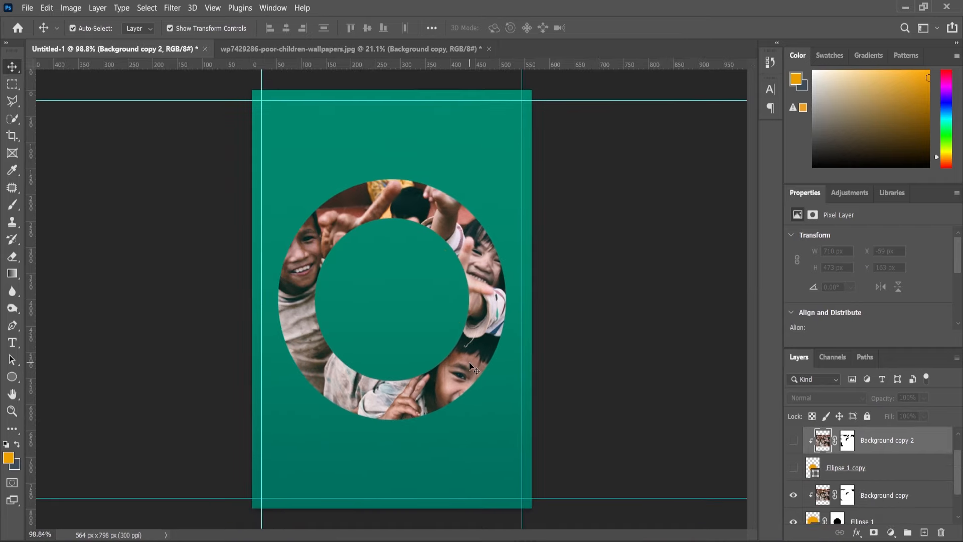
Set the Background copy layer in the outer ring to Soft Light blending at 84% opacity.
left_click(866, 495)
left_click(853, 398)
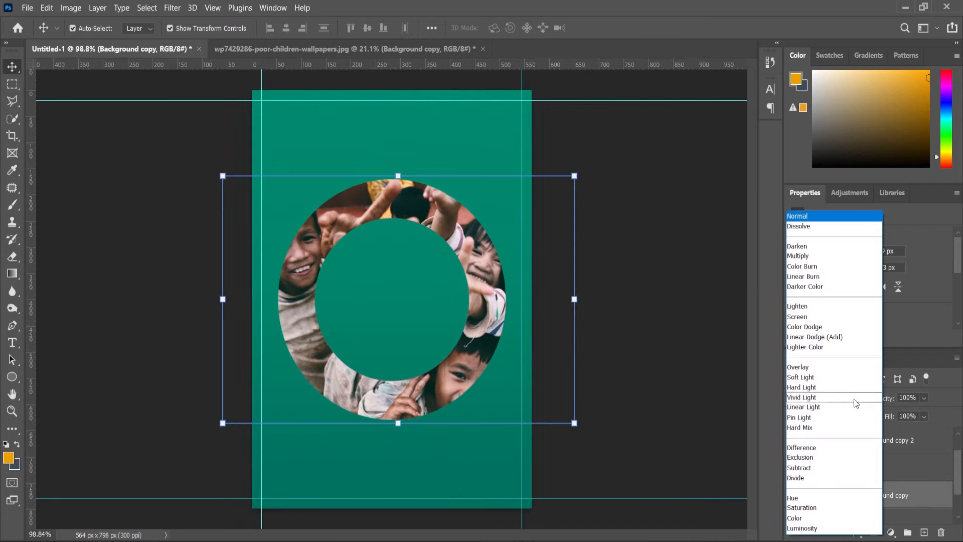
left_click(822, 377)
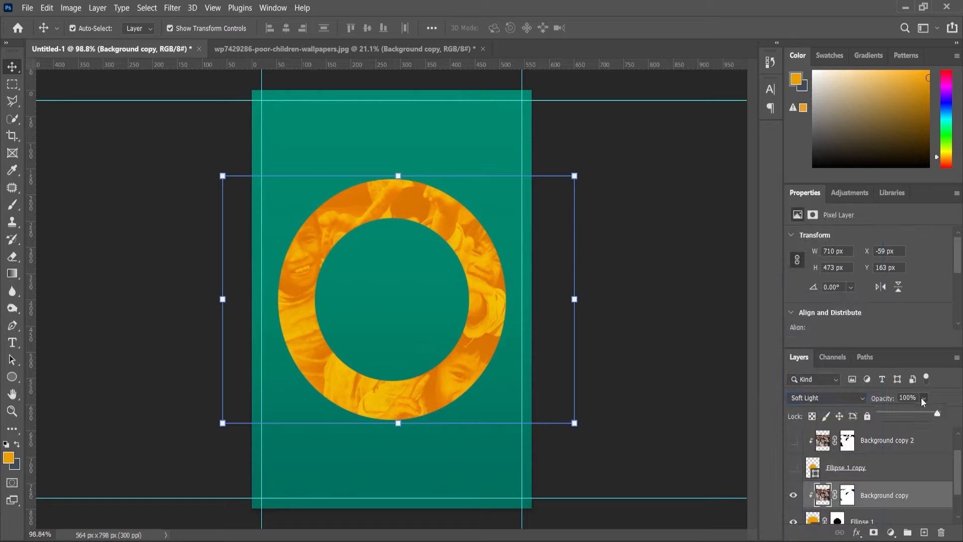
left_click_drag(935, 411, 928, 413)
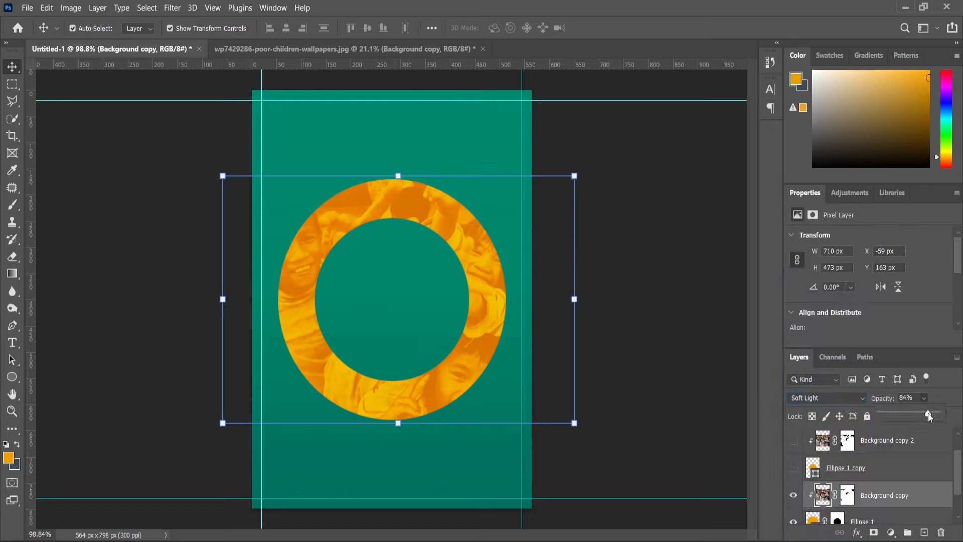
Show the Ellipse 1 copy, Background copy 2 and Background copy 3 layers.
left_click(794, 468)
scroll(839, 469, "up", 1)
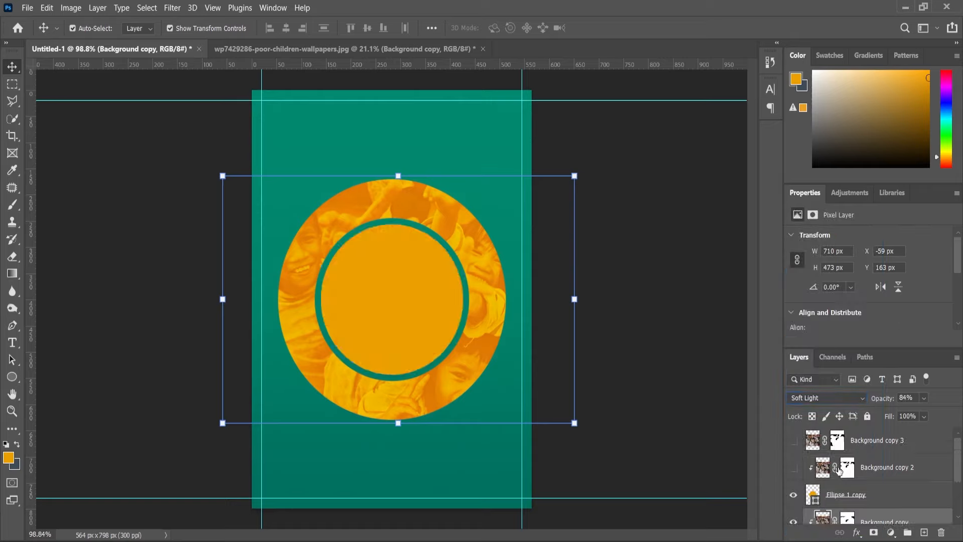
left_click(793, 469)
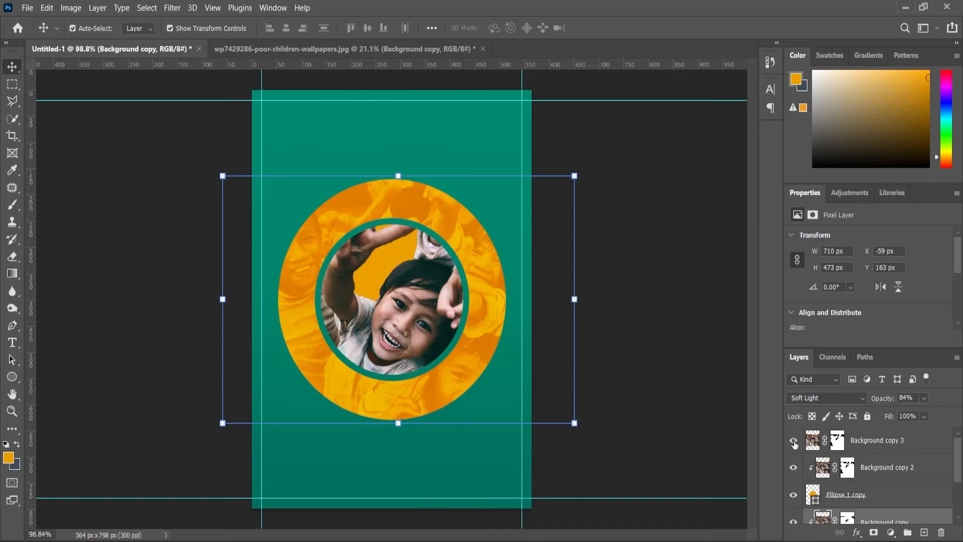
left_click(793, 442)
Paint black on Background copy 3's mask with a brush of up to size 125 to hide the children around the central child.
left_click(837, 440)
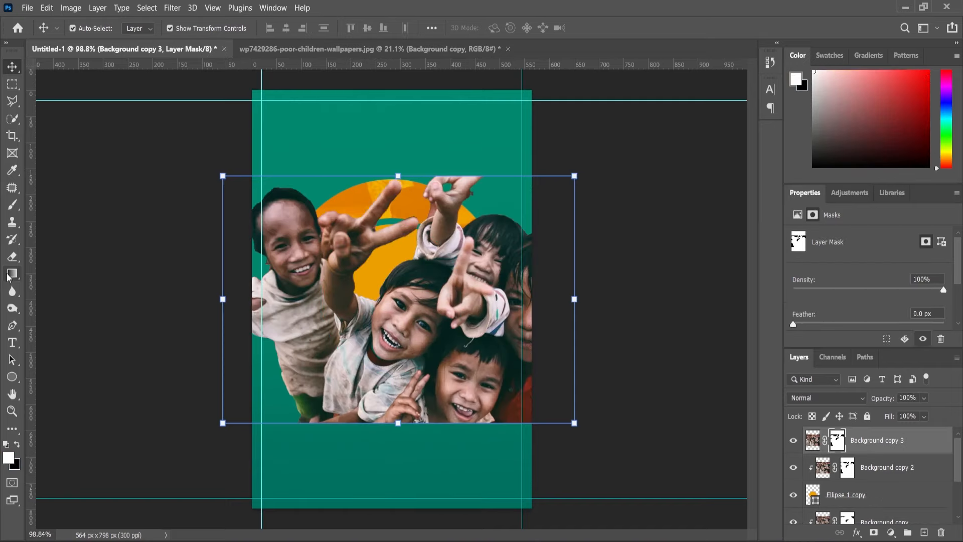
left_click(12, 204)
scroll(265, 326, "up", 1)
mouse_move(271, 192)
left_mouse_down()
mouse_move(265, 220)
mouse_move(302, 191)
mouse_move(292, 239)
mouse_move(291, 225)
mouse_move(327, 227)
mouse_move(261, 328)
mouse_move(287, 321)
mouse_move(268, 441)
mouse_move(334, 479)
mouse_move(423, 399)
mouse_move(320, 403)
mouse_move(328, 365)
mouse_move(504, 405)
mouse_move(428, 421)
mouse_move(477, 402)
mouse_move(489, 366)
mouse_move(546, 353)
mouse_move(510, 452)
left_mouse_up()
left_click(19, 445)
key("bracketright")
key("bracketright")
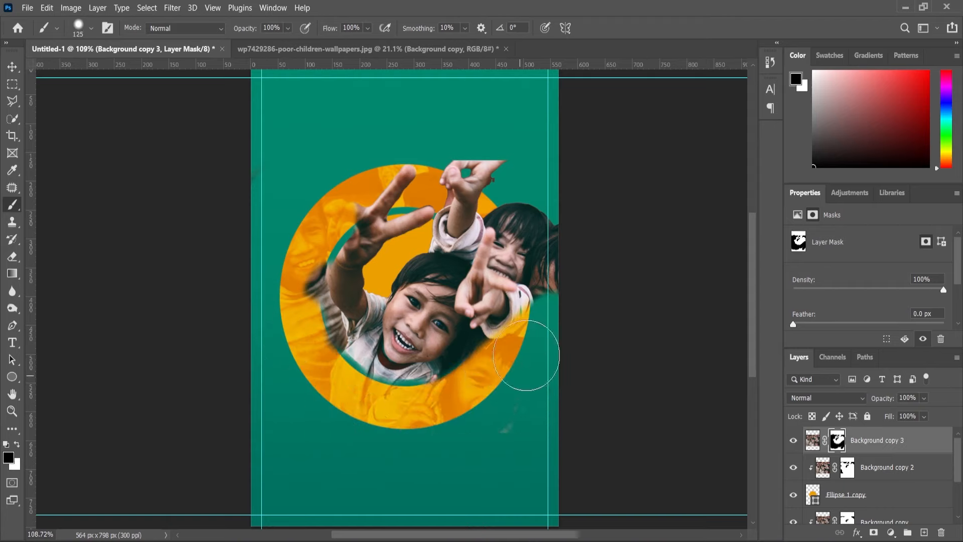
left_click_drag(537, 376, 541, 266)
Paint black on the same mask with a harder size 80 brush to remove the photo remnants spilling over the green ring.
key("bracketleft")
key("bracketleft")
key("bracketleft")
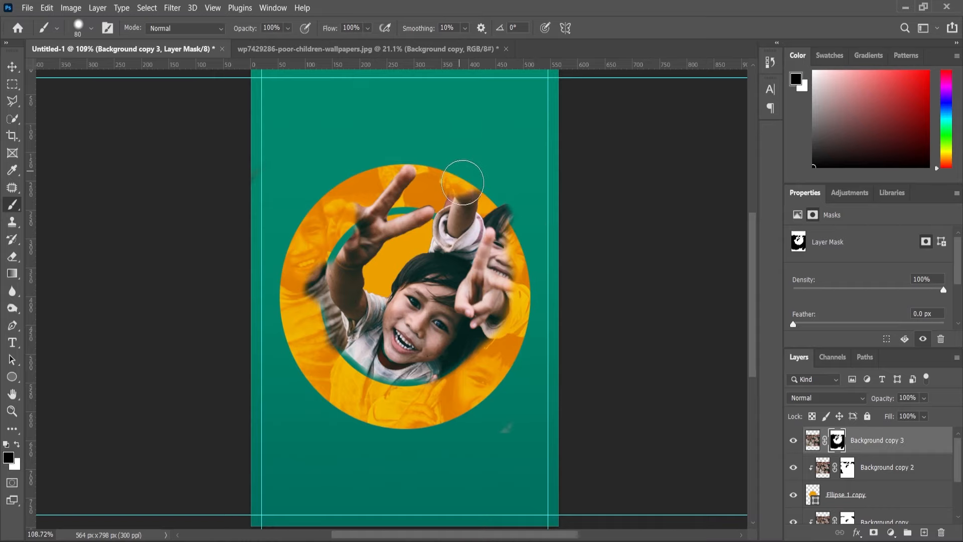
right_click(504, 188)
left_click_drag(631, 254, 632, 254)
left_click(509, 143)
scroll(478, 210, "up", 4)
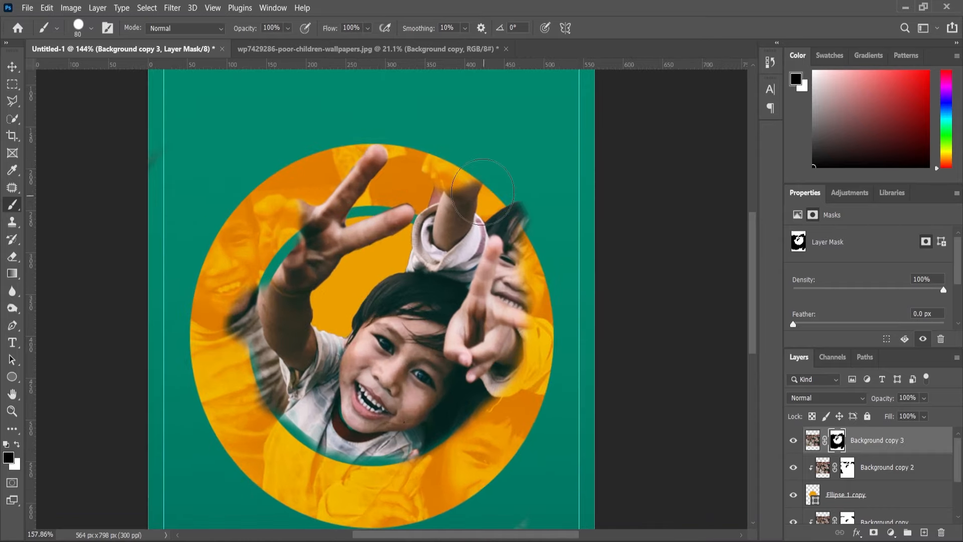
mouse_move(485, 206)
left_mouse_down()
mouse_move(528, 293)
mouse_move(468, 441)
mouse_move(425, 462)
mouse_move(325, 442)
mouse_move(306, 460)
mouse_move(275, 423)
mouse_move(257, 315)
mouse_move(252, 353)
left_mouse_up()
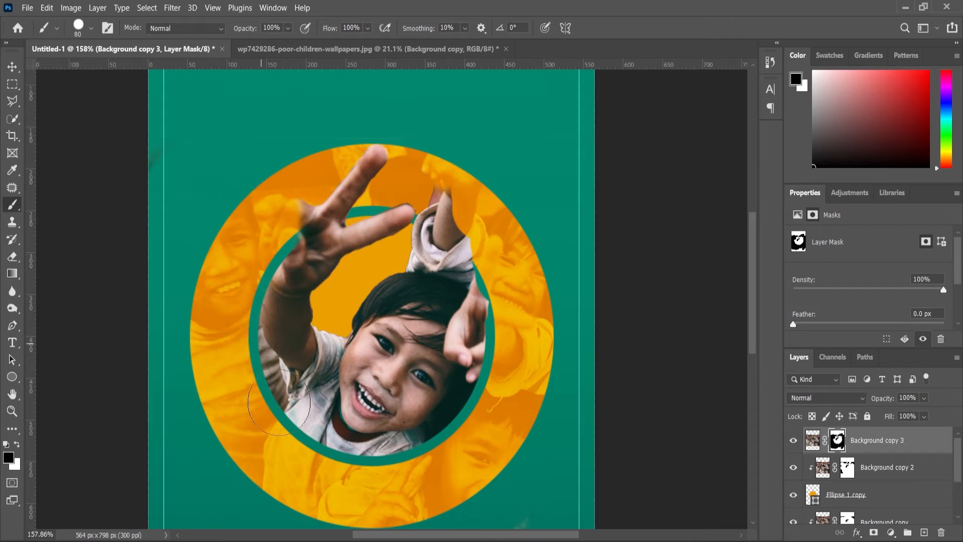
Mask out the raised arm and sleeve overlapping the green ring beside the fingertip, using black brushes of size 30 and 9.
key("bracketleft")
mouse_move(485, 273)
left_mouse_down()
mouse_move(468, 244)
mouse_move(444, 233)
mouse_move(441, 198)
left_mouse_up()
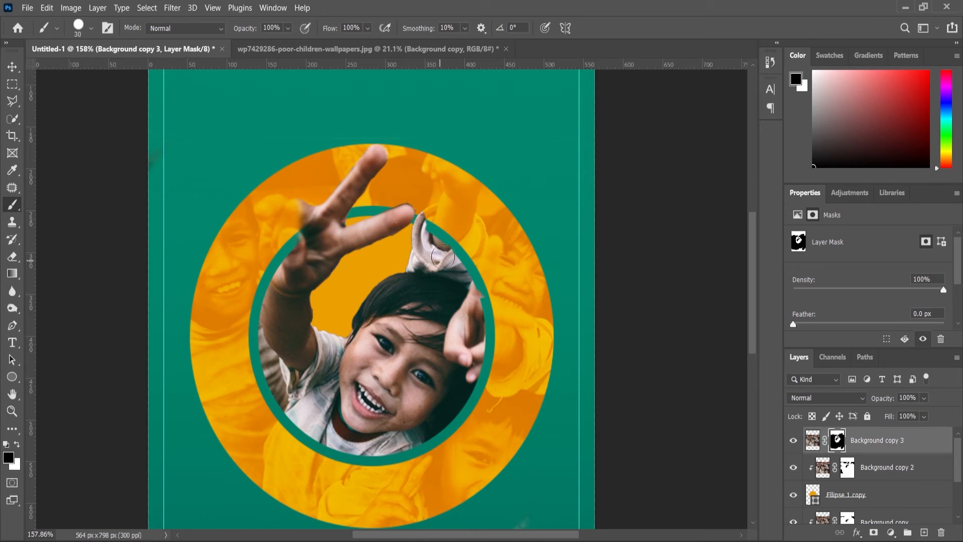
scroll(440, 264, "up", 5)
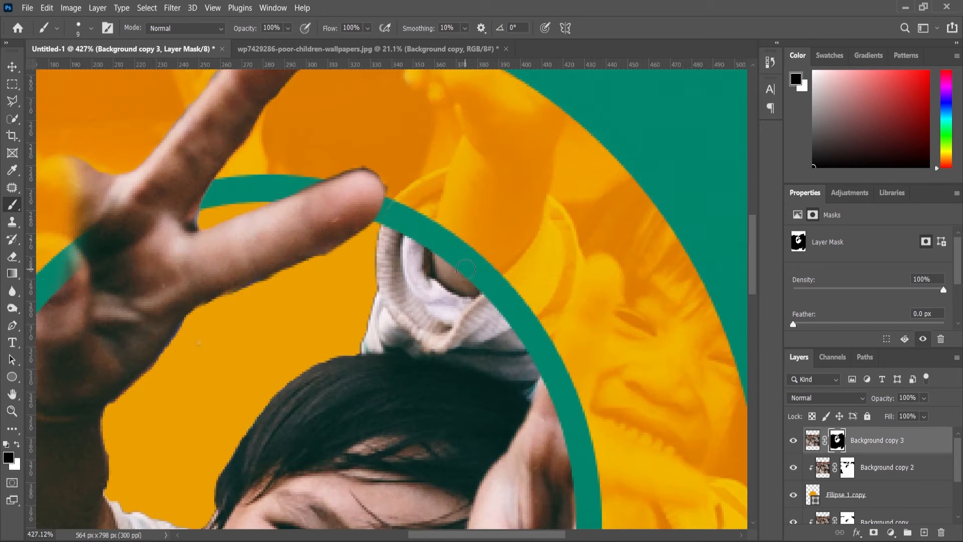
scroll(465, 270, "down", 5)
Clean the mask along the outer edge of the peace-sign hand and its fingertip with black brushes of size 25 and 8.
scroll(176, 228, "up", 5)
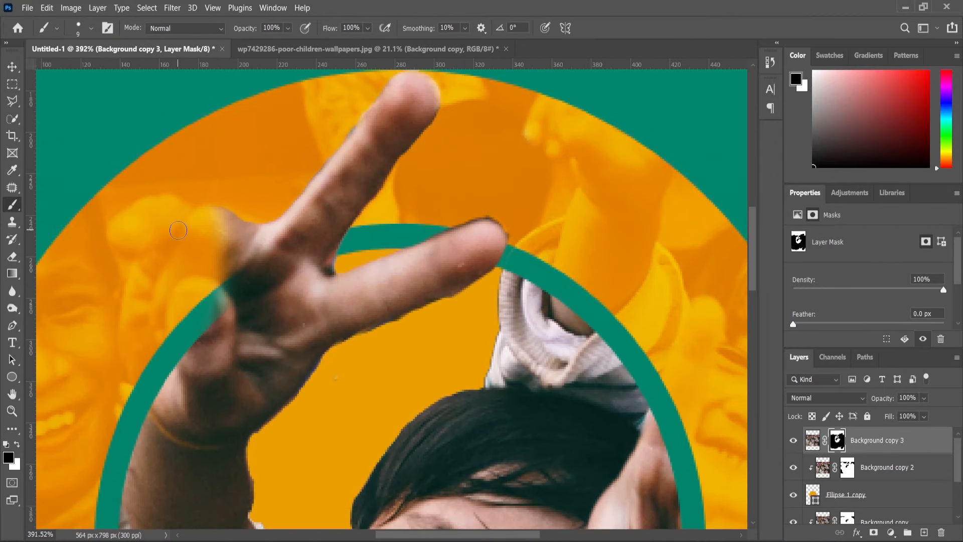
left_click_drag(233, 218, 200, 269)
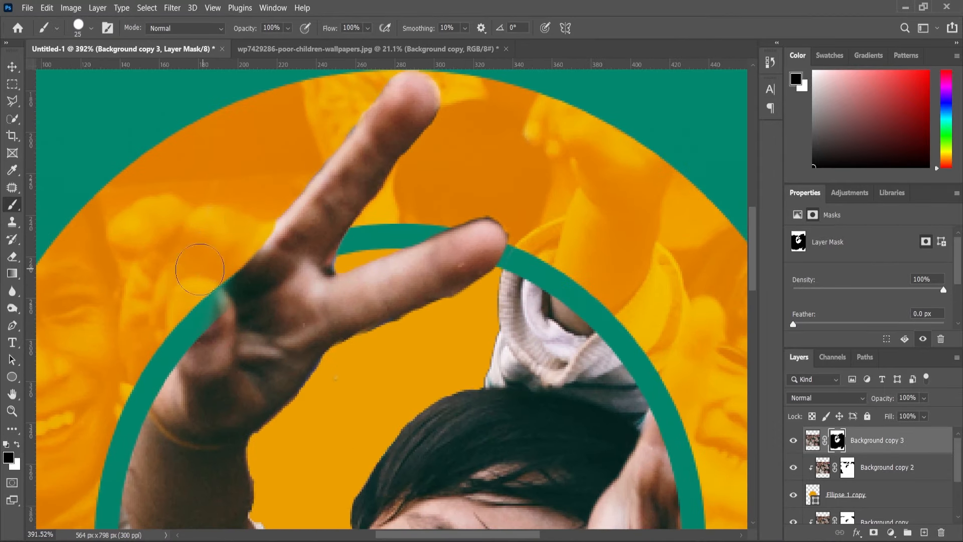
scroll(300, 270, "down", 5)
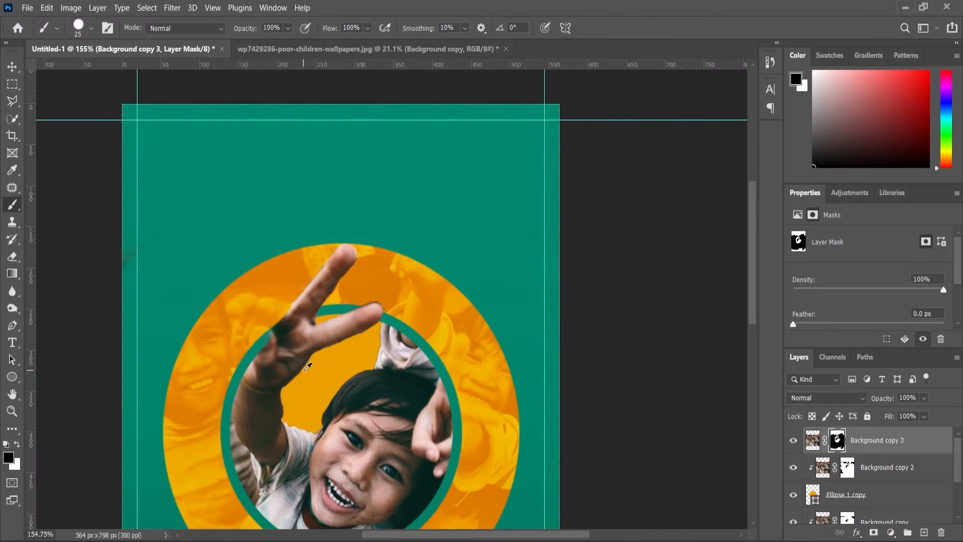
scroll(311, 358, "up", 5)
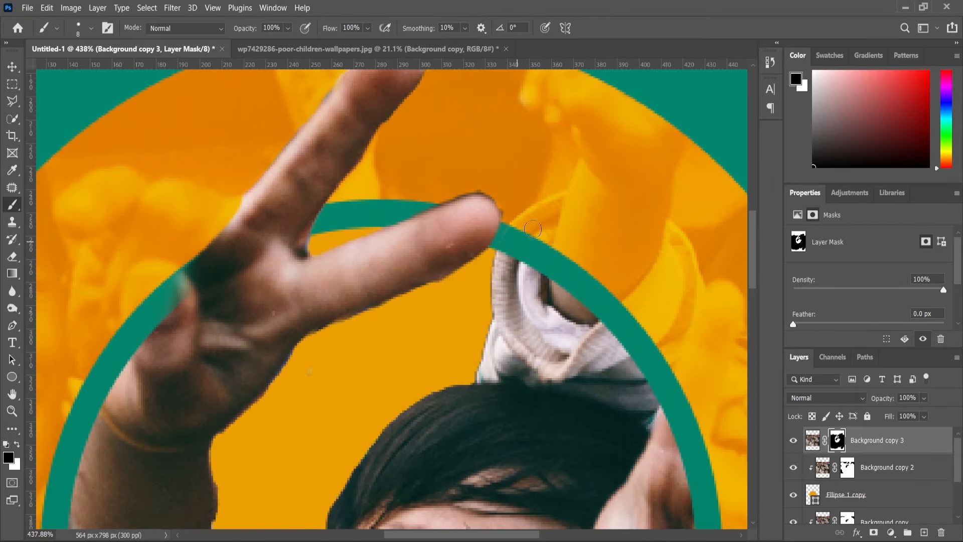
scroll(506, 206, "down", 1)
scroll(424, 319, "down", 3)
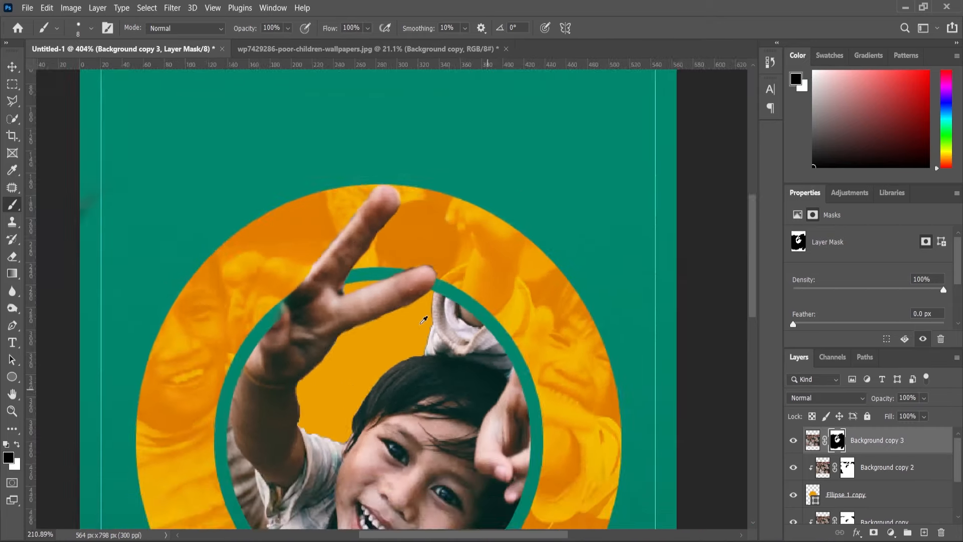
scroll(424, 319, "down", 5)
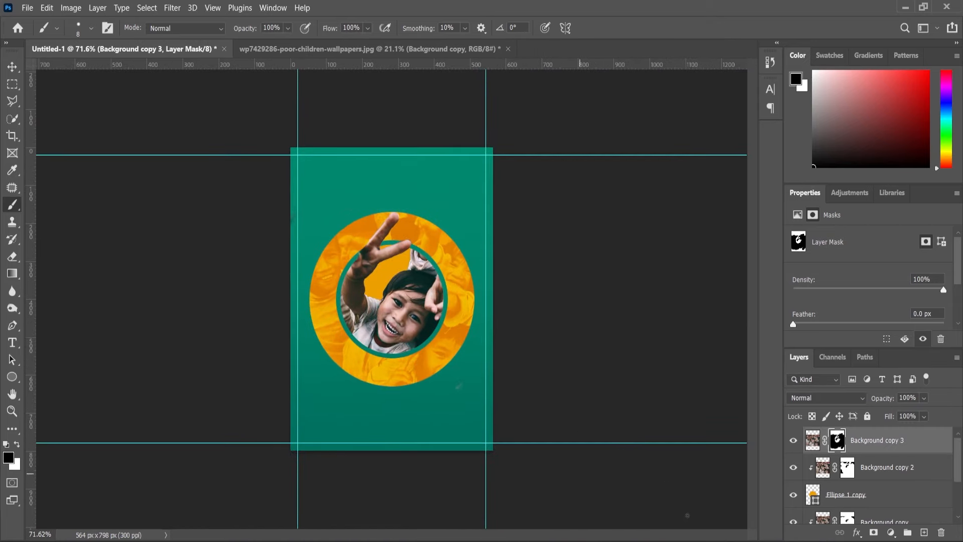
Apply Levels to the Background copy 3 image with the midtone input at 0.94.
left_click(812, 440)
key("i")
key("ctrl+l")
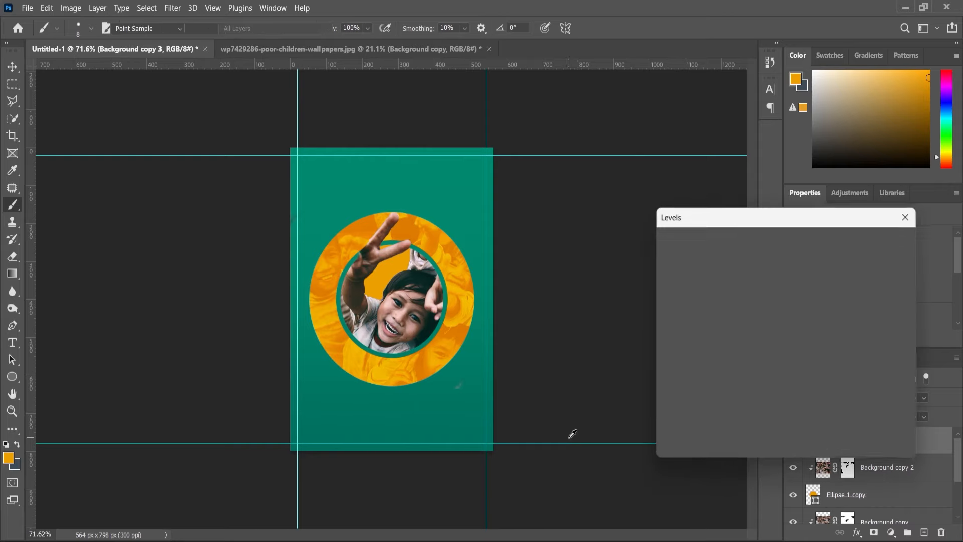
left_click_drag(752, 365, 755, 366)
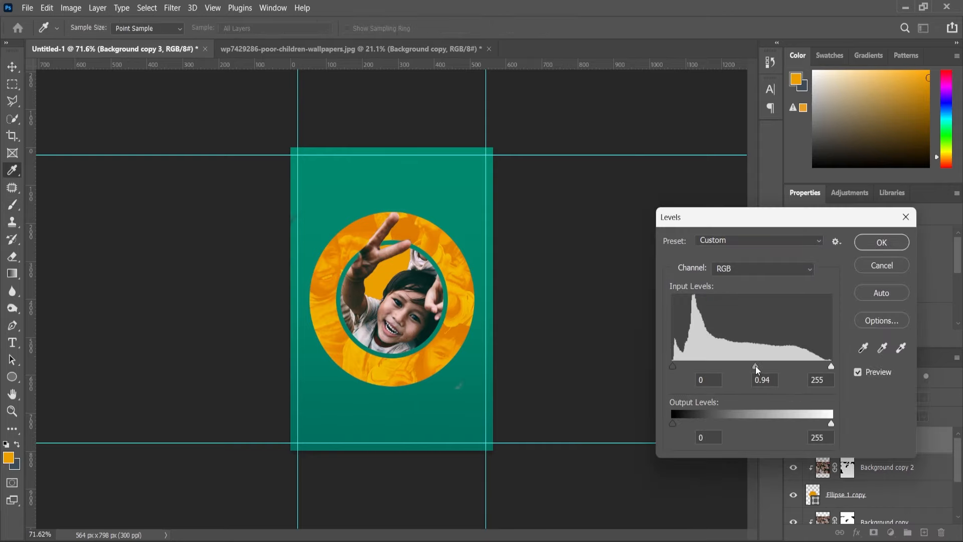
left_click(831, 365)
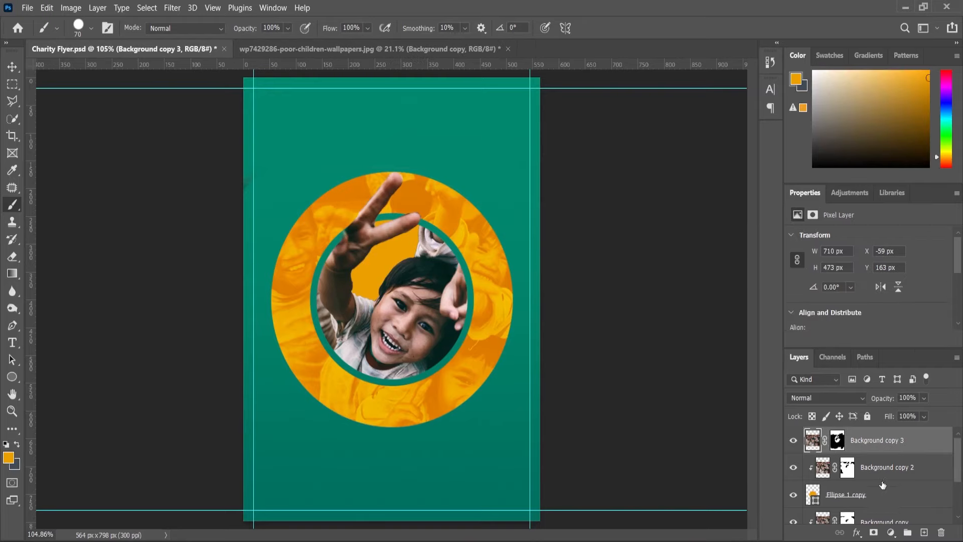
Select all layers from Background copy 3 down to Ellipse 1 and convert them to one smart object.
scroll(882, 485, "down", 3)
left_click(869, 496, "shift")
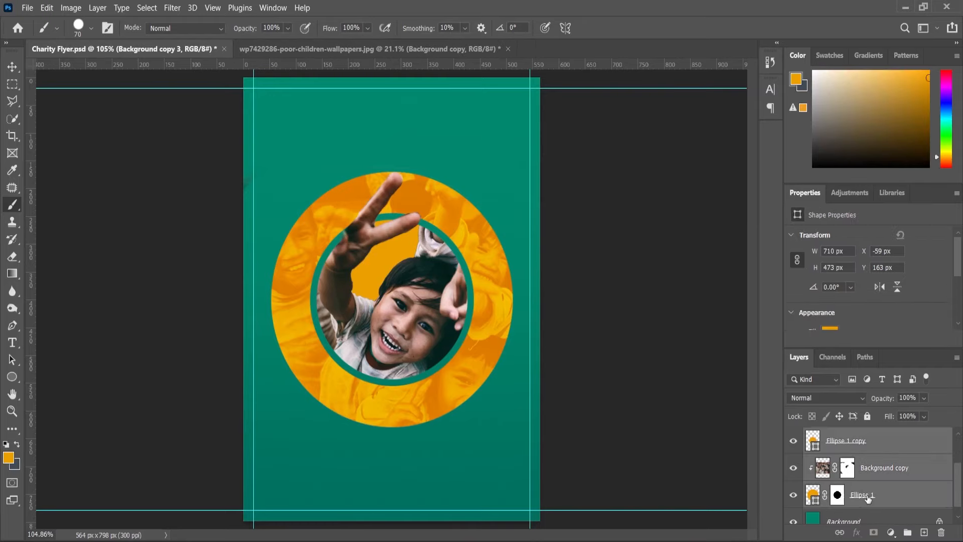
right_click(869, 496)
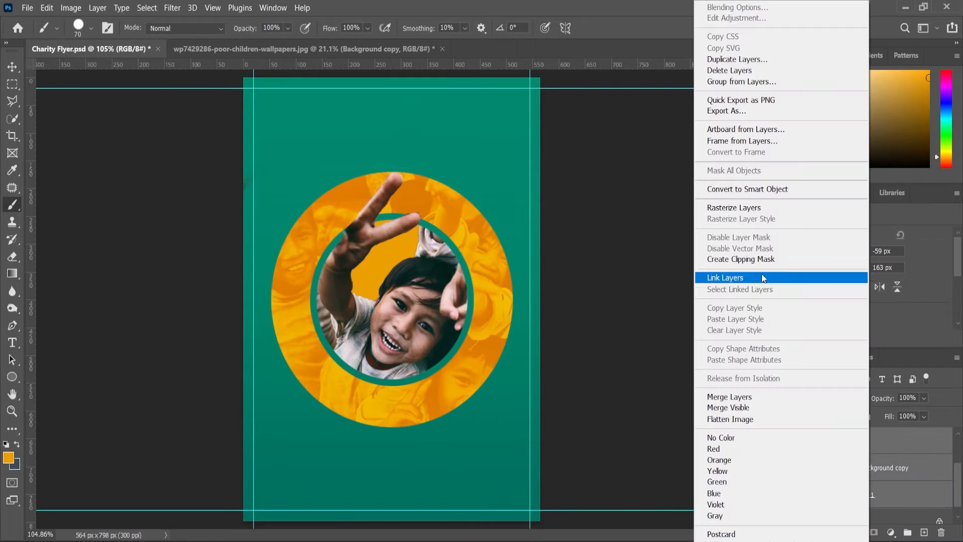
left_click(747, 192)
scroll(371, 246, "down", 1)
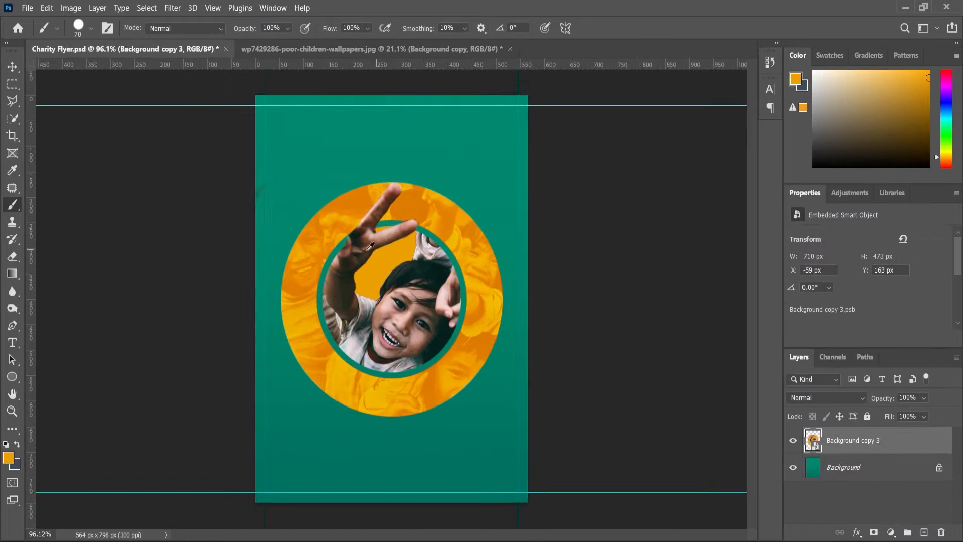
Move the smart object slightly up to Y 153 px and deselect it.
left_click(11, 67)
scroll(437, 272, "up", 2)
left_click_drag(438, 272, 438, 267)
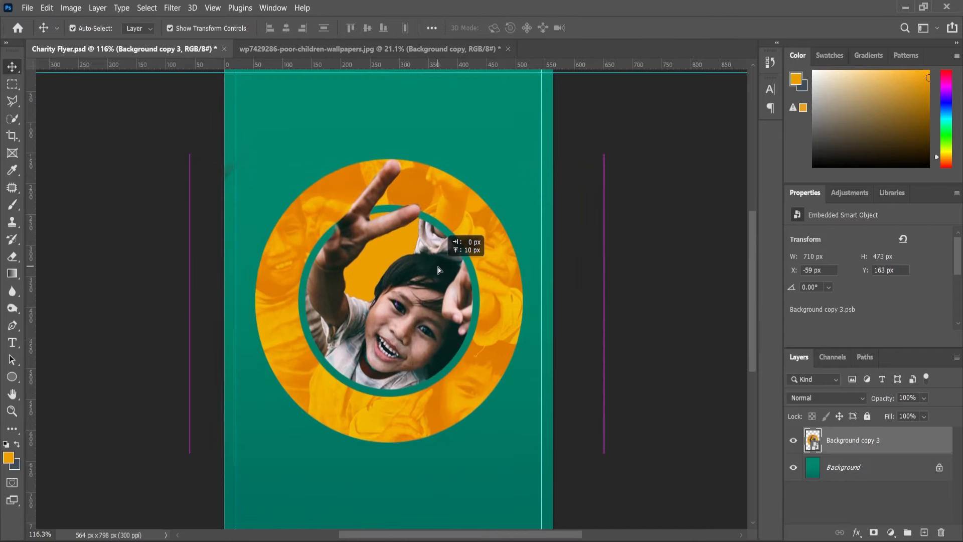
left_click(647, 341)
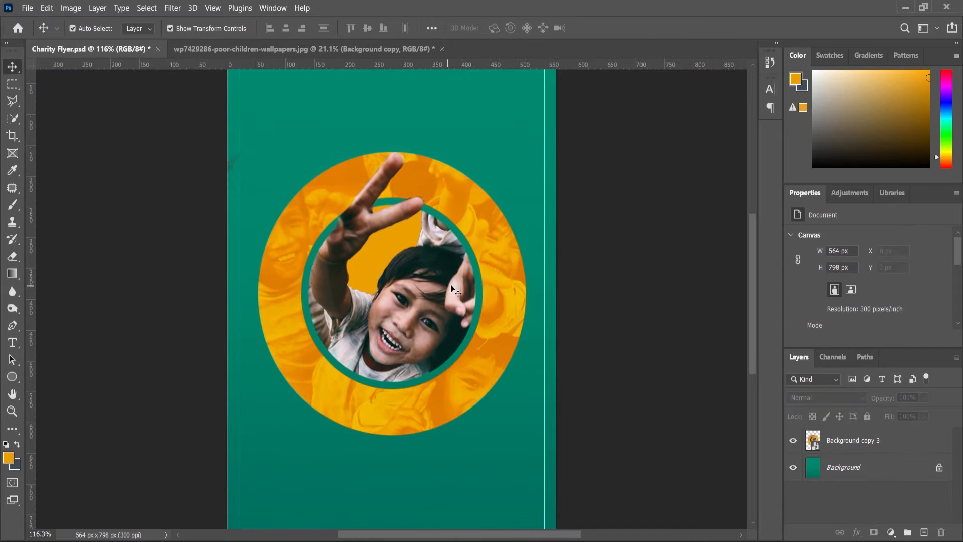
Outline the lower-right section of the outer orange ring with the Polygonal Lasso, following the green ring's edge.
left_click(12, 101)
scroll(526, 238, "up", 2)
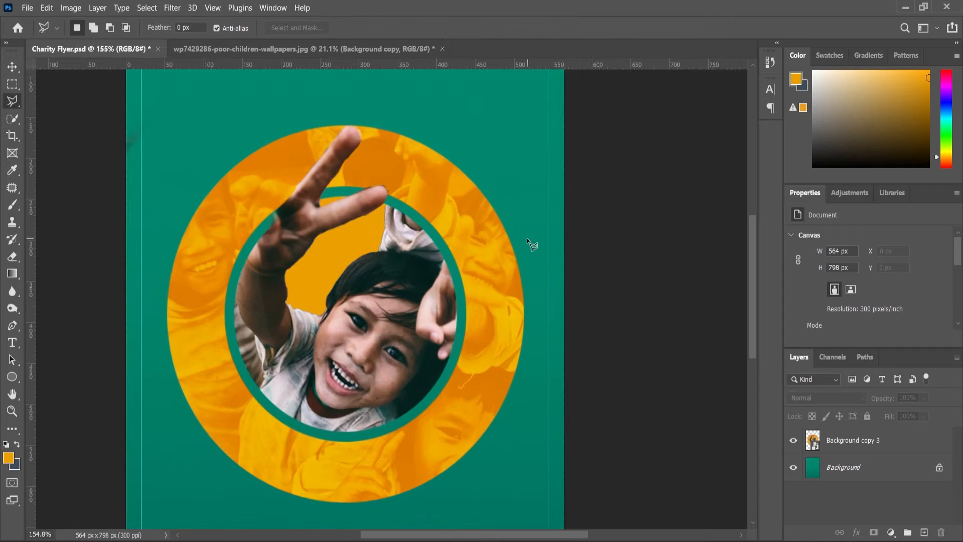
left_click(441, 250)
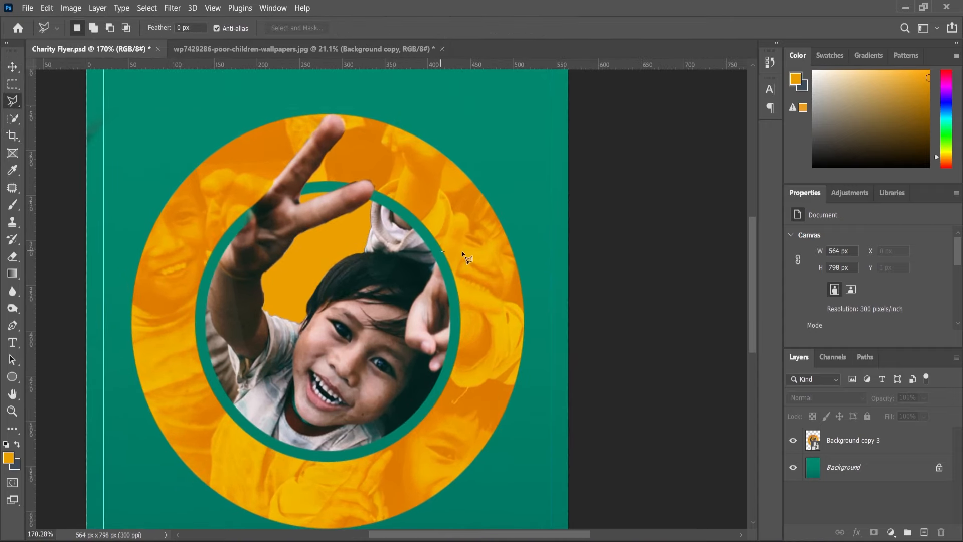
left_click(536, 251)
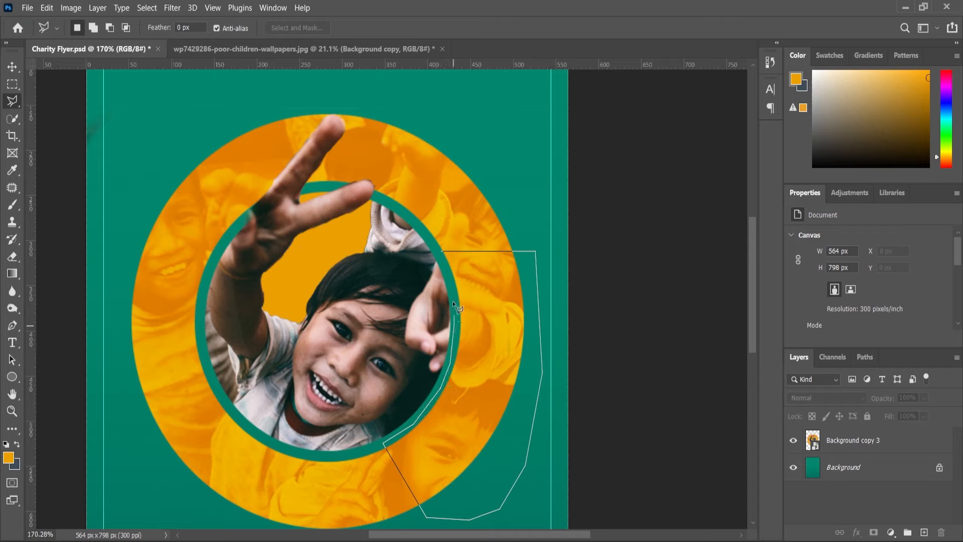
left_click(440, 250)
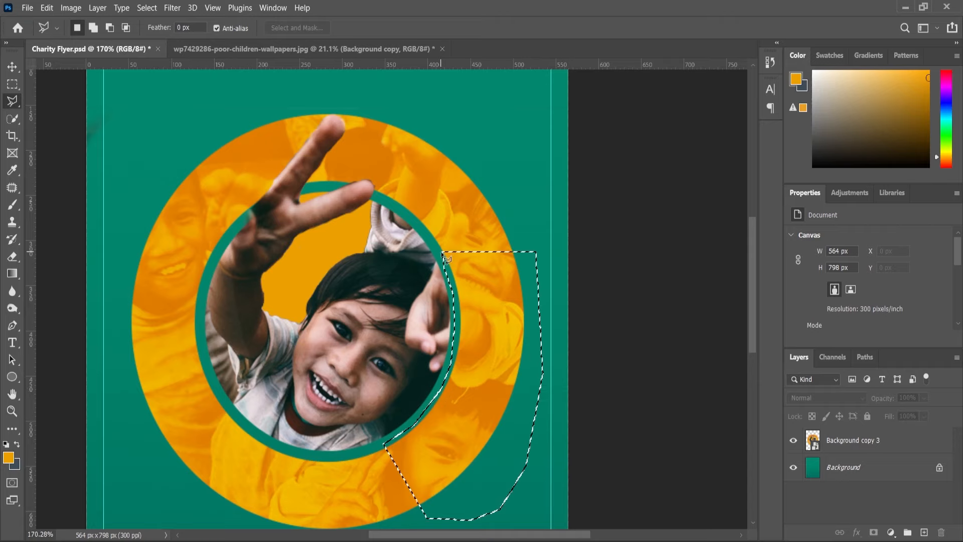
Invert the selection and add it as a layer mask on Background copy 3 to cut away the outlined ring section.
key("m")
right_click(473, 272)
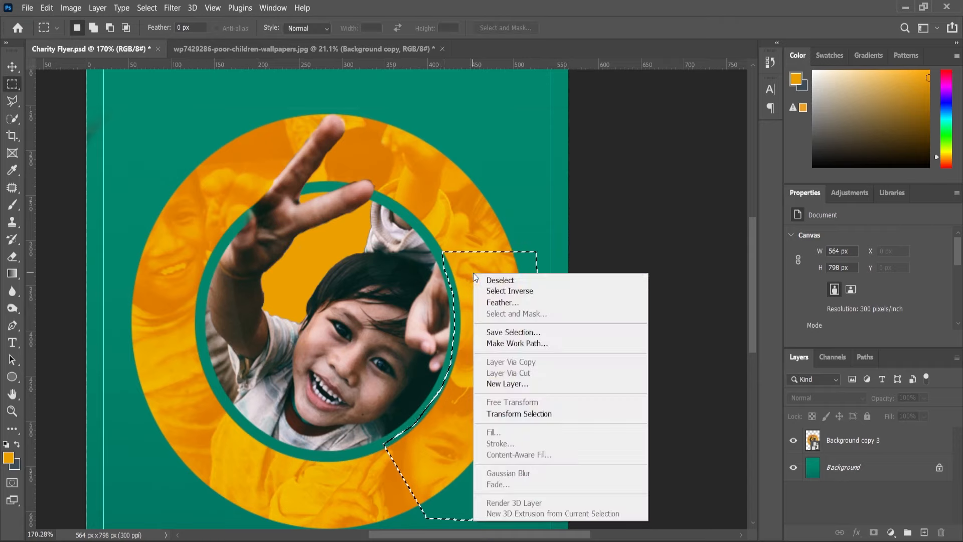
left_click(516, 288)
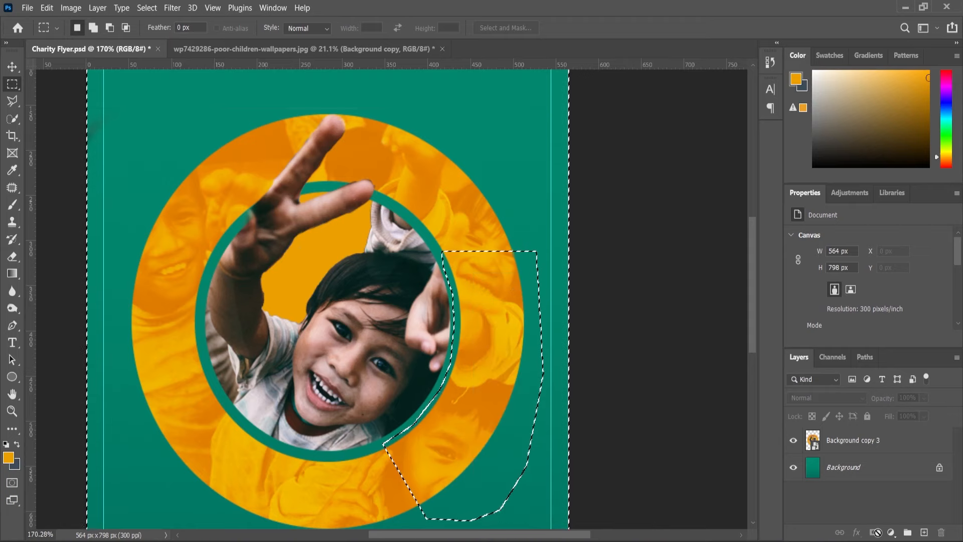
left_click(849, 443)
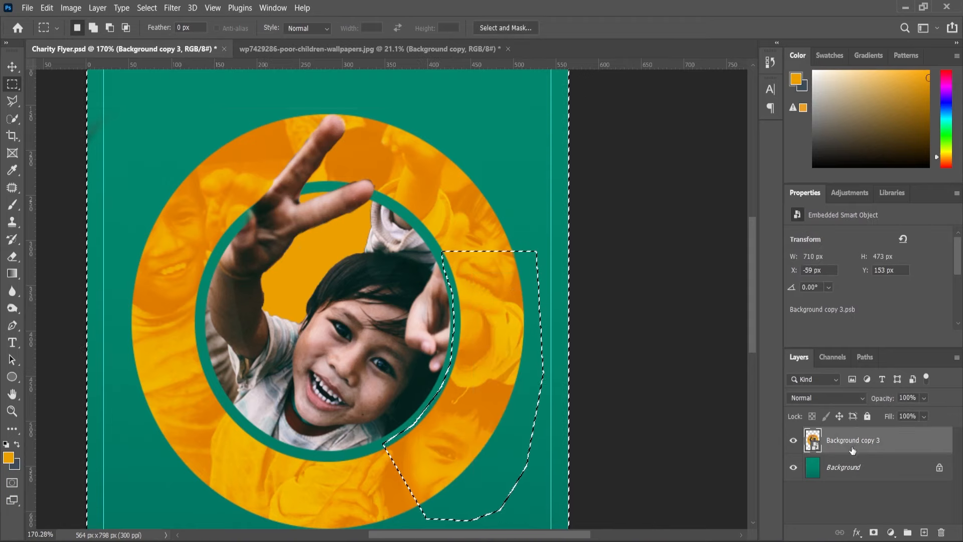
left_click(873, 532)
scroll(545, 324, "down", 3)
scroll(544, 323, "down", 2)
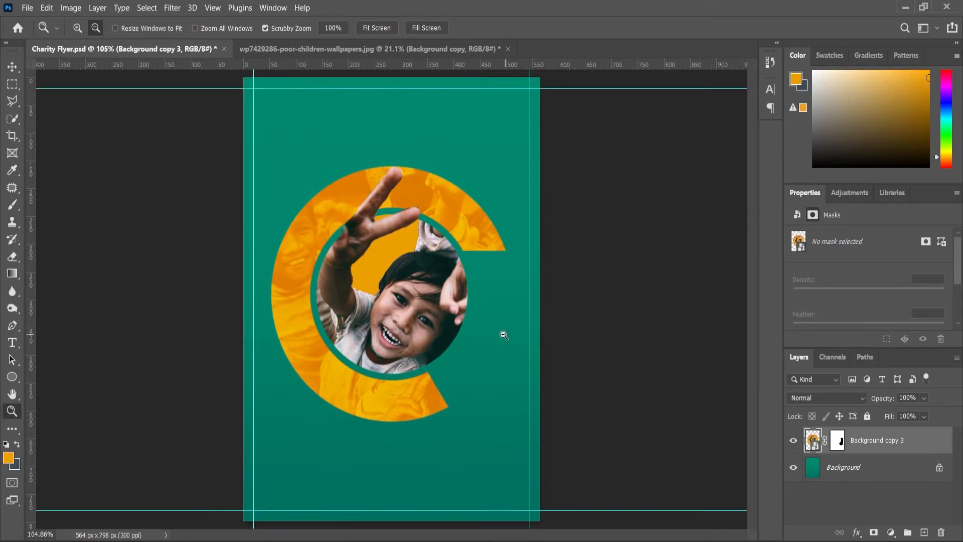
scroll(503, 335, "down", 1)
key("v")
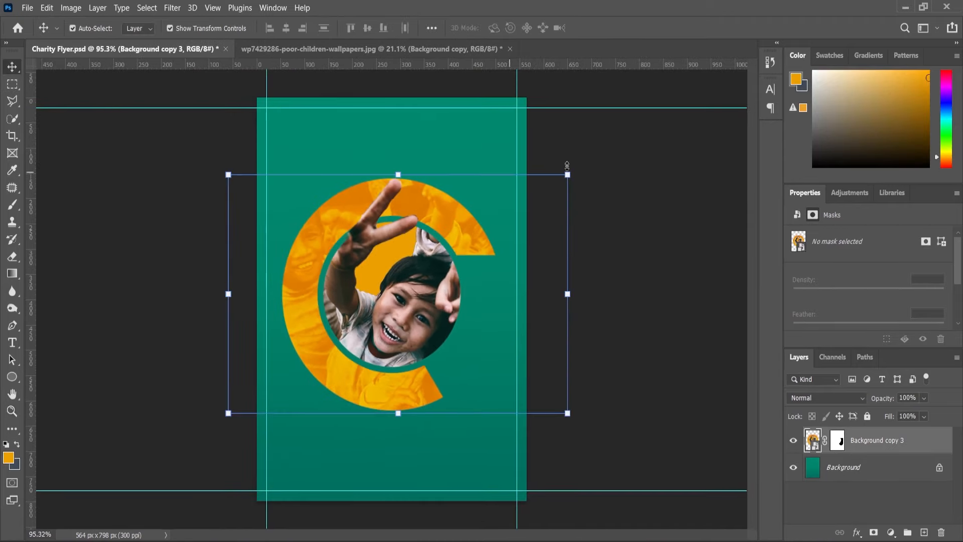
Rotate the masked smart object about 11 degrees counterclockwise and scale it down to about 96%.
left_click(584, 174)
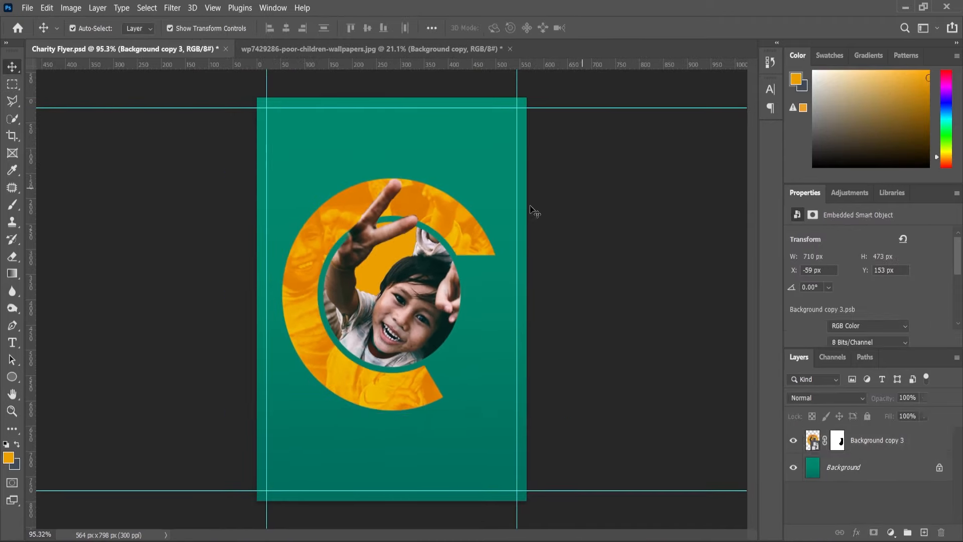
left_click(473, 229)
left_click_drag(586, 179, 545, 158)
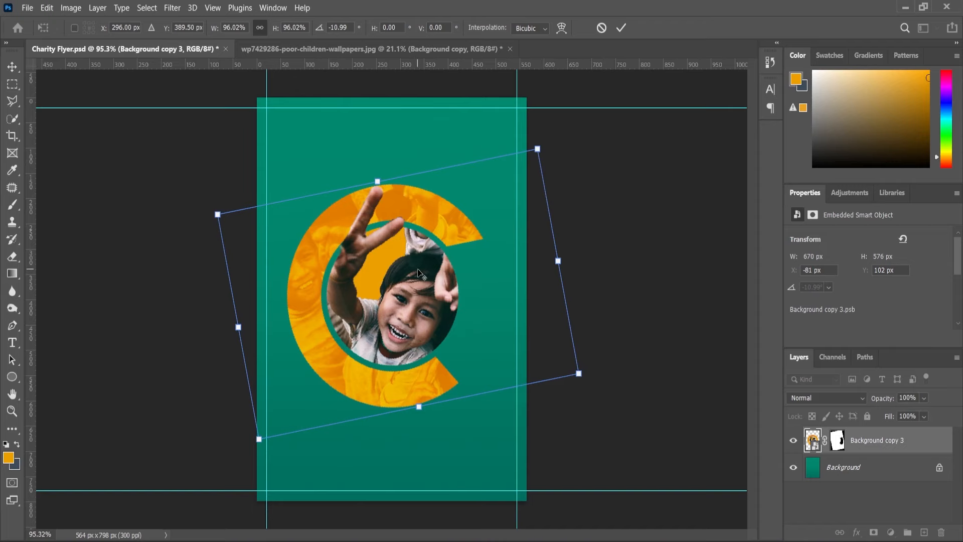
scroll(417, 272, "up", 1)
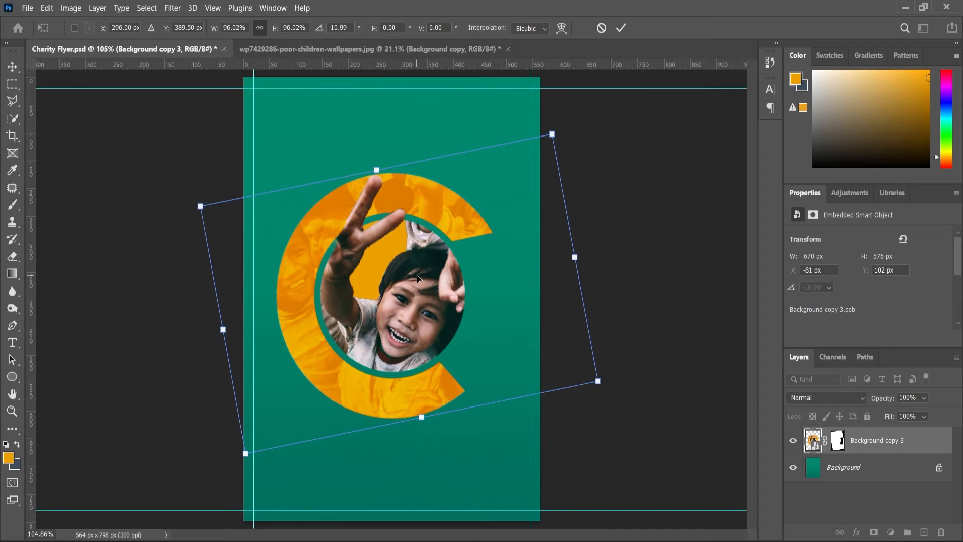
key("Return")
Add a Drop Shadow effect to Background copy 3 with 33% opacity and a 29 px size.
left_click(857, 532)
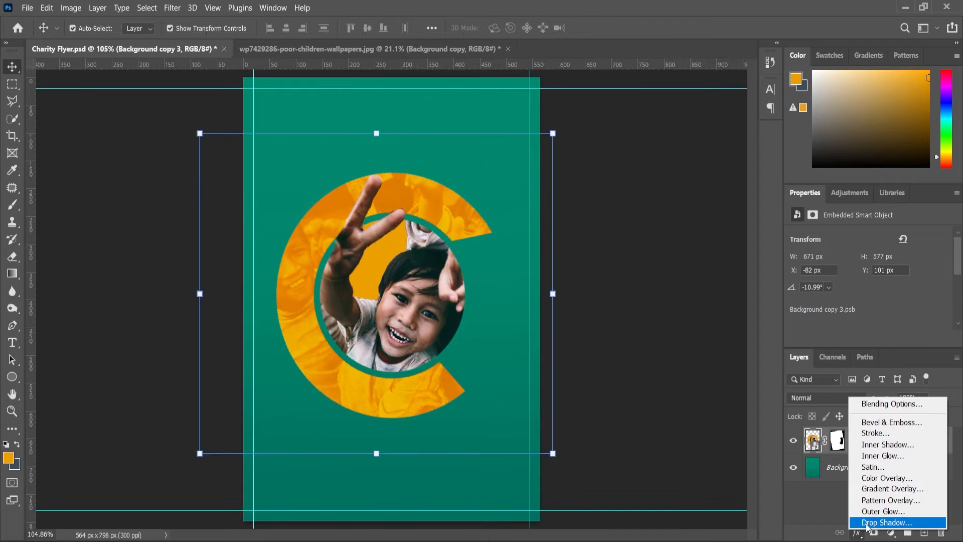
left_click(873, 518)
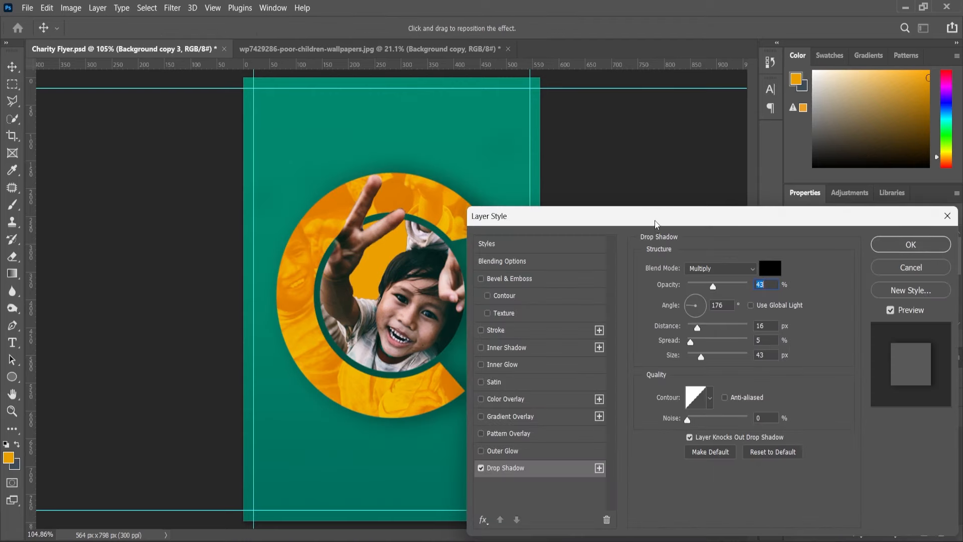
left_click_drag(655, 223, 731, 222)
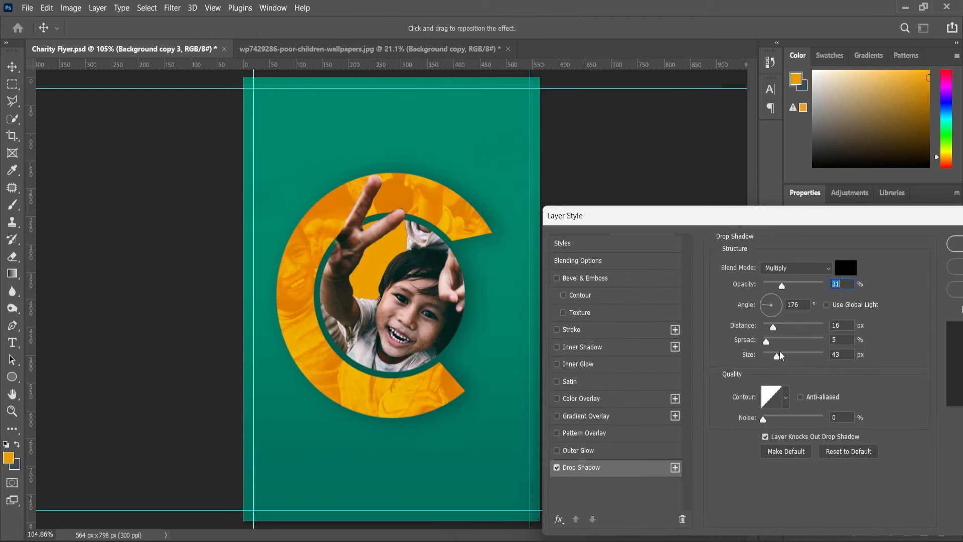
left_click_drag(784, 284, 784, 285)
left_click_drag(780, 222, 756, 222)
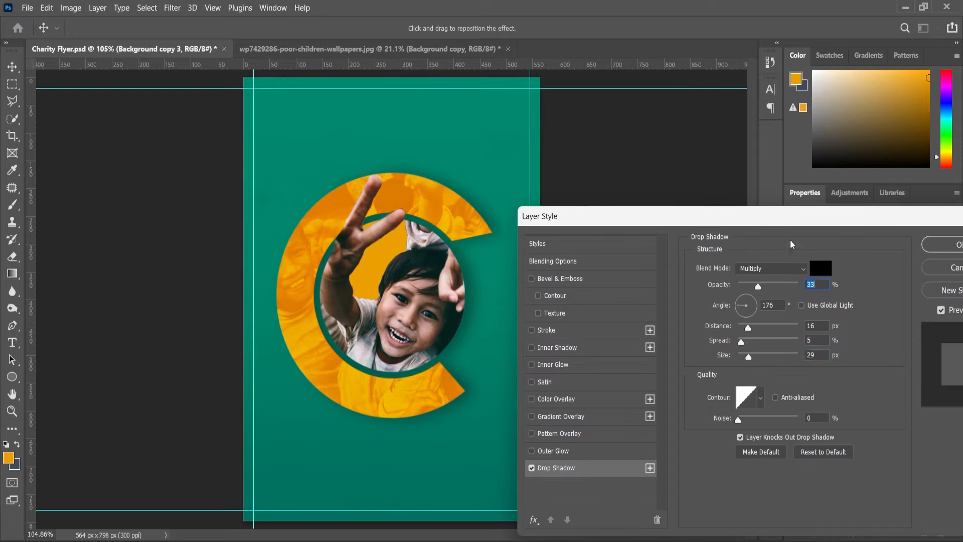
left_click(940, 244)
scroll(556, 281, "down", 1)
left_click(592, 325)
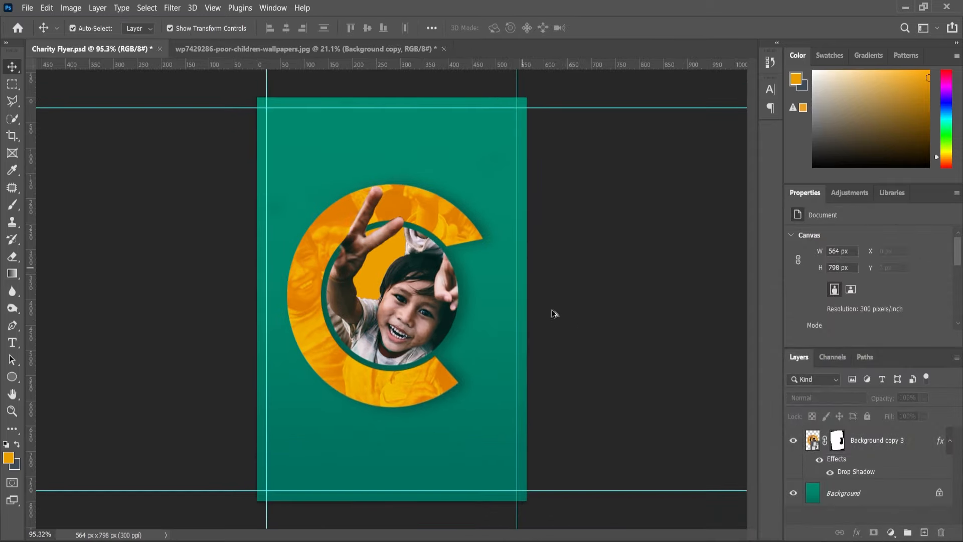
Draw a flat black ellipse about 372 × 47 px just below the orange ring and remove its stroke.
scroll(389, 342, "up", 2)
left_click(12, 377)
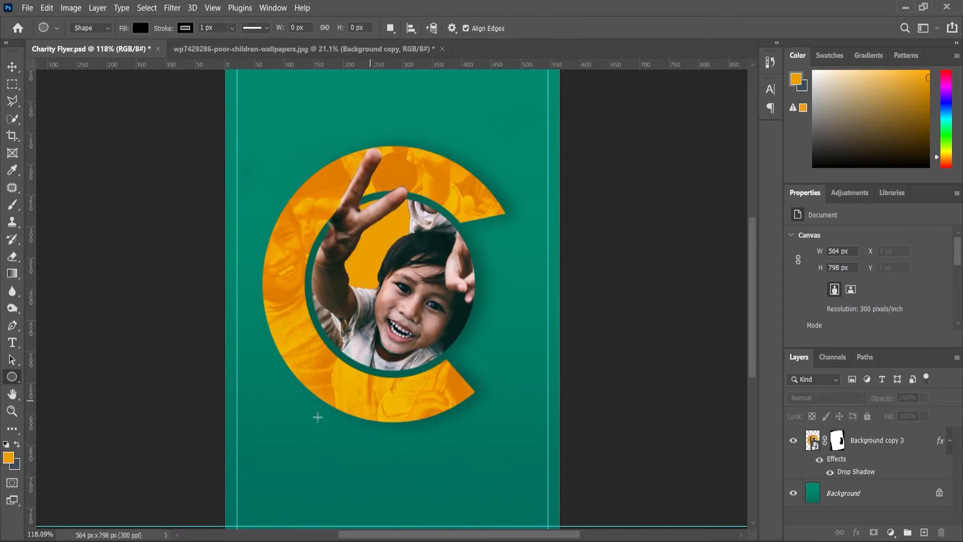
left_click_drag(288, 426, 508, 454)
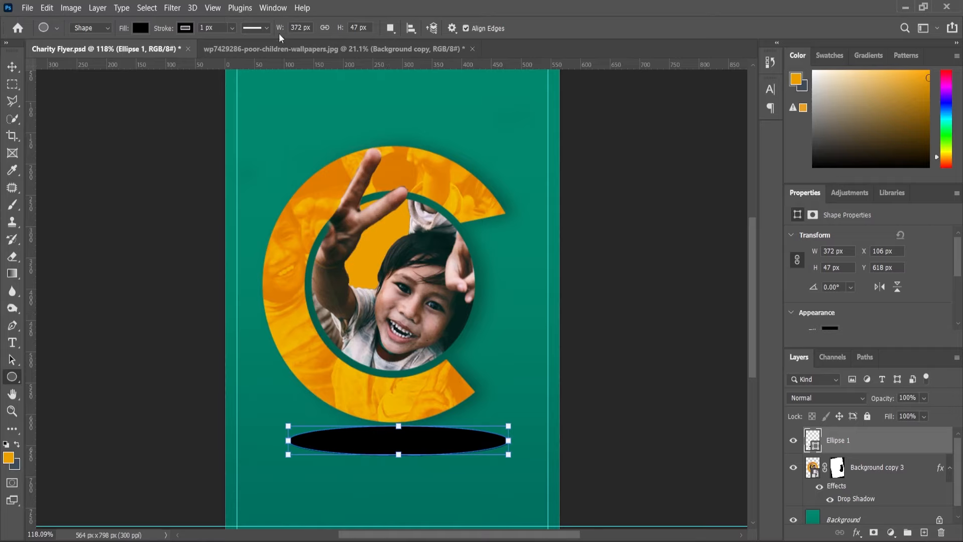
scroll(868, 324, "down", 1)
left_click(824, 320)
left_click(796, 325)
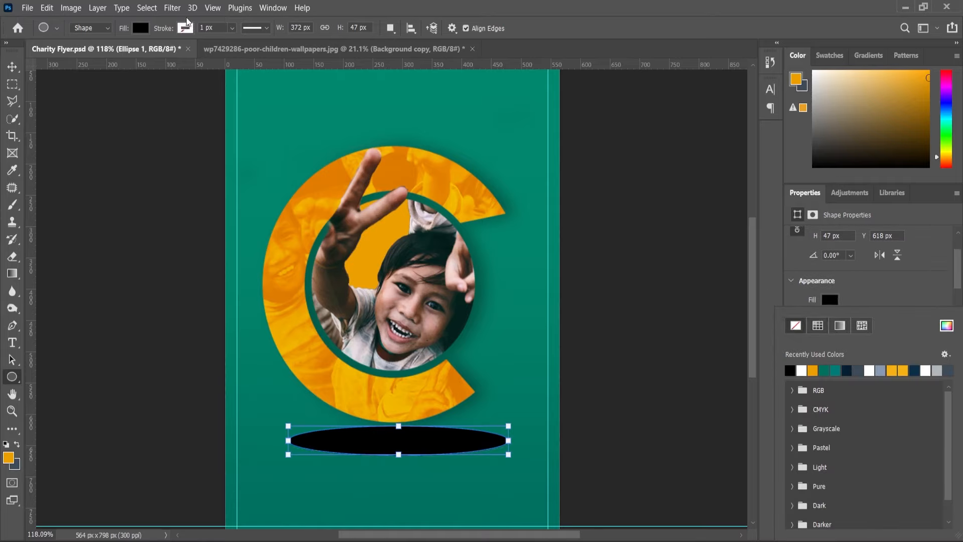
Convert the black ellipse to a smart object and apply a Gaussian Blur to soften it into a shadow.
left_click(172, 7)
mouse_move(206, 165)
left_click(358, 215)
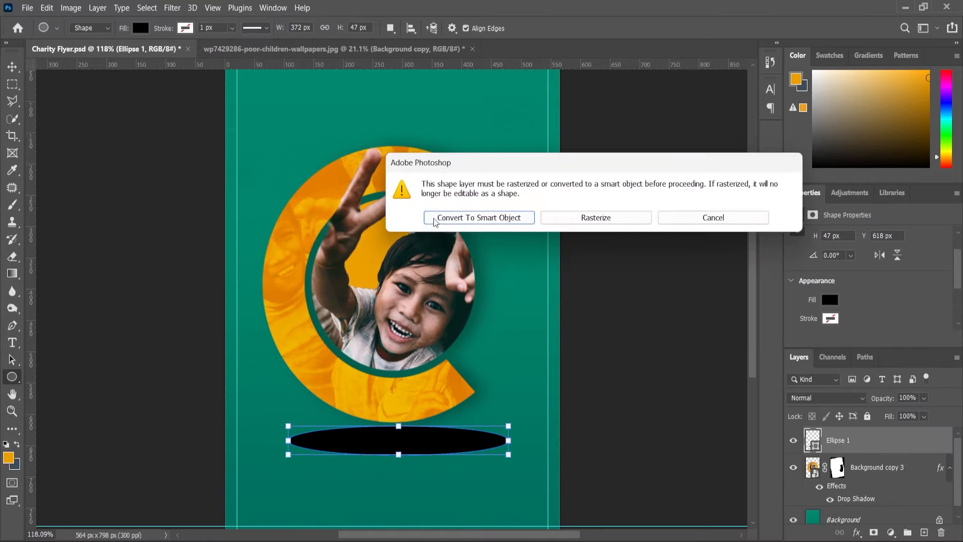
left_click(482, 221)
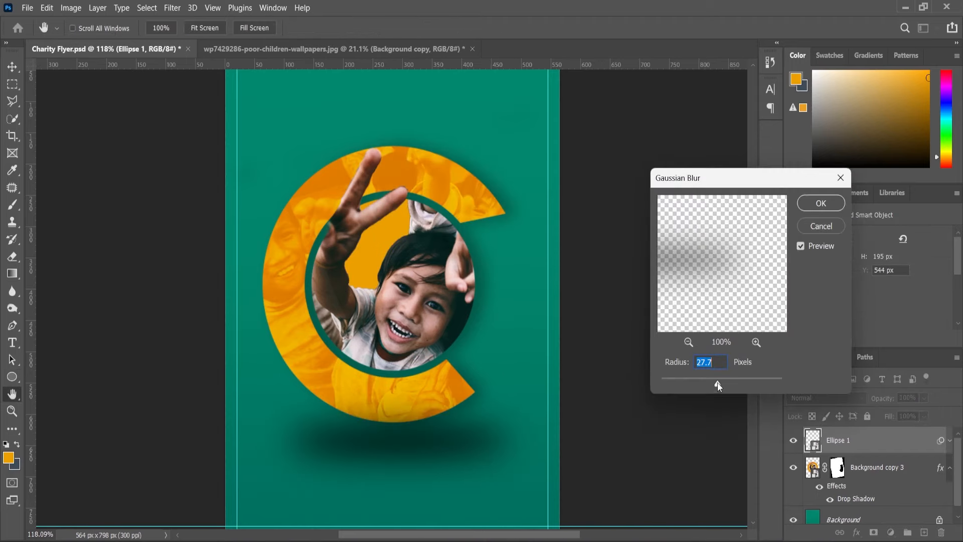
left_click_drag(717, 382, 717, 384)
left_click(818, 204)
Place the Ellipse 1 layer beneath Background copy 3 and move the shadow up behind the ring's lower edge to Y 521 px.
scroll(848, 443, "down", 3)
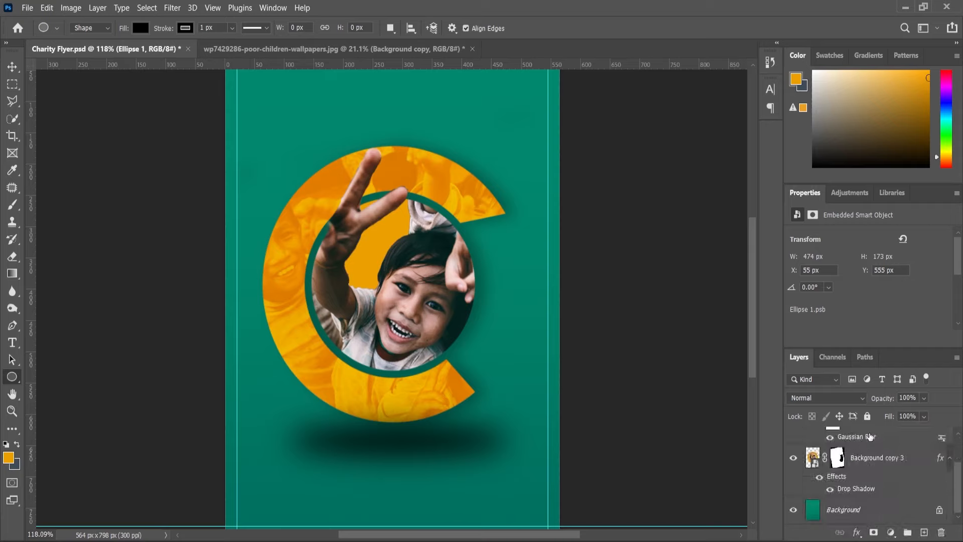
left_click_drag(882, 348, 883, 303)
left_click_drag(844, 393, 846, 501)
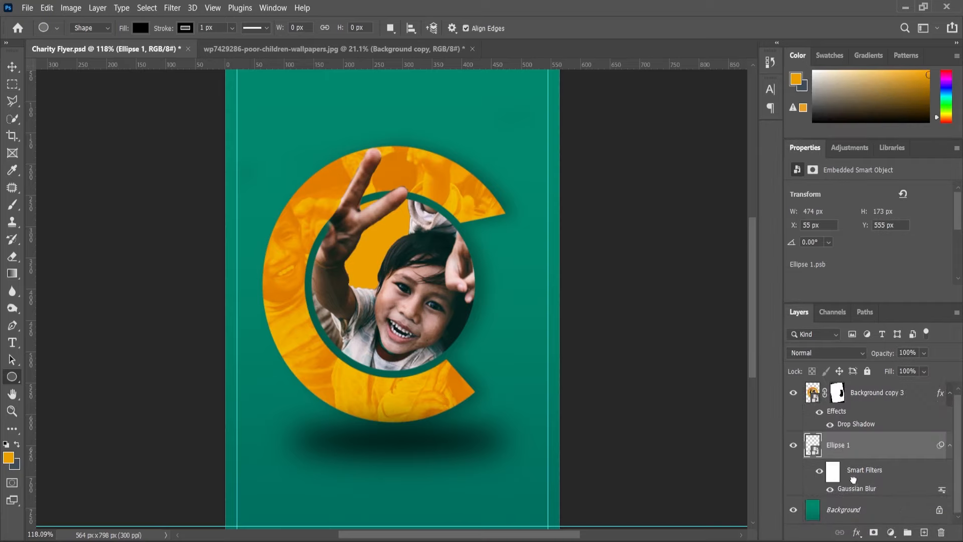
key("v")
left_click_drag(402, 447, 400, 427)
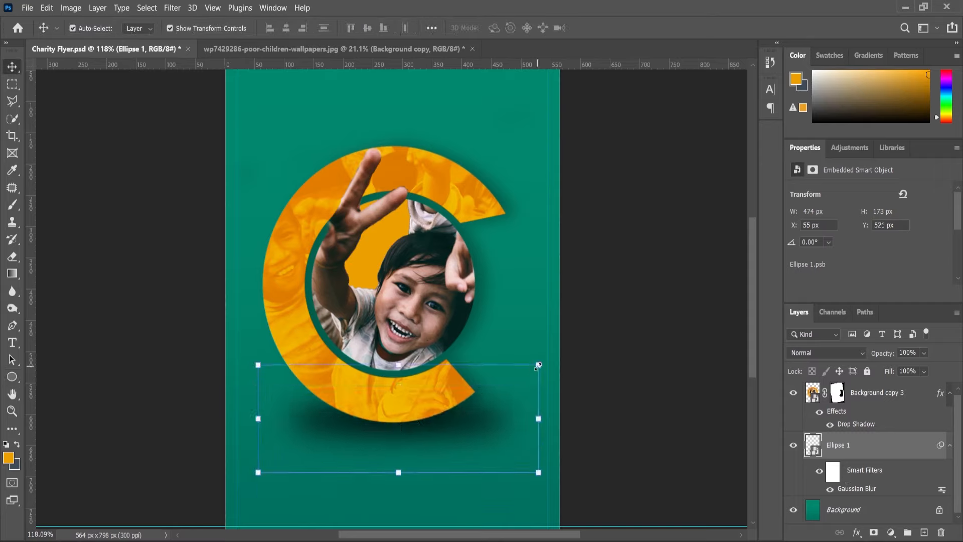
Shrink the blurred ellipse shadow to about 434 × 168 px and set its opacity to 84%.
left_click(538, 366)
left_click(510, 239)
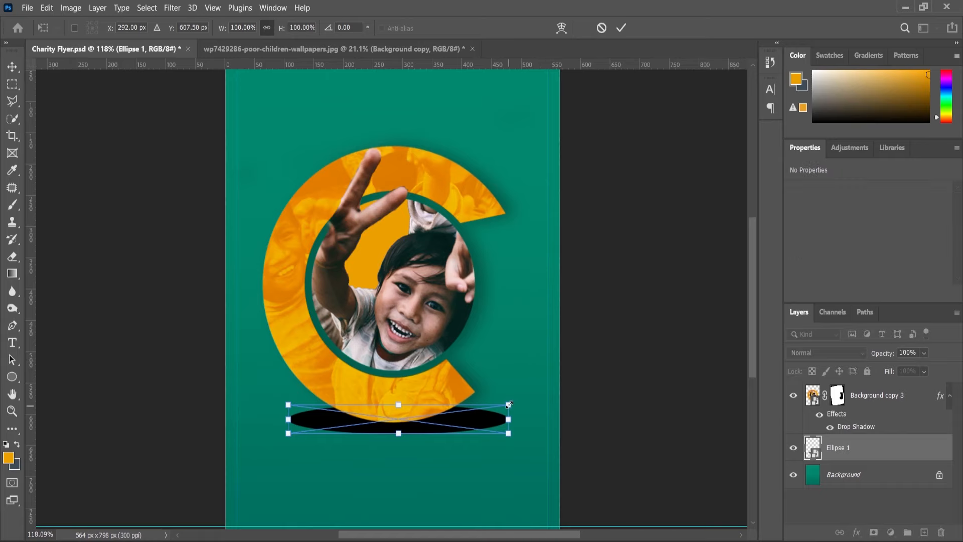
left_click_drag(508, 404, 447, 426)
left_click(13, 411)
left_click_drag(345, 316, 332, 339)
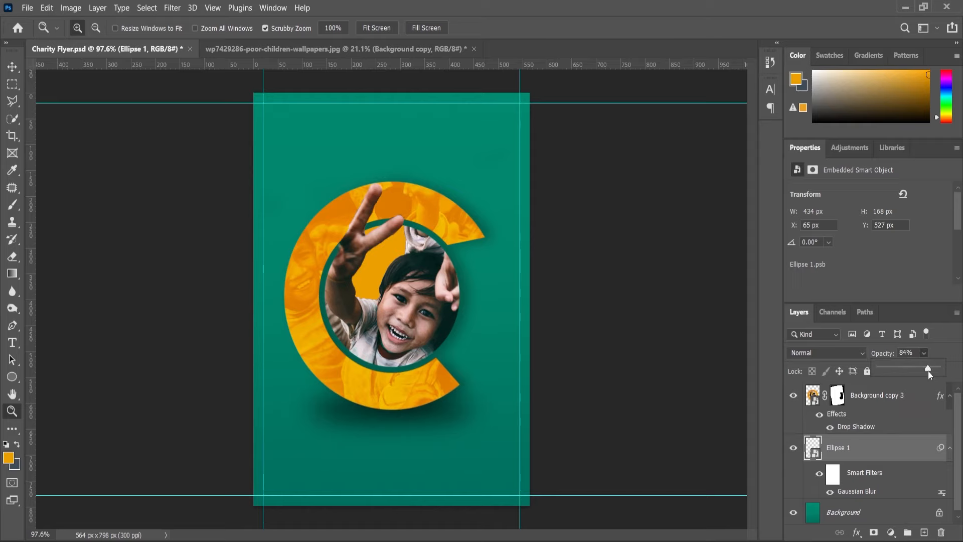
left_click(16, 413)
scroll(645, 479, "down", 2)
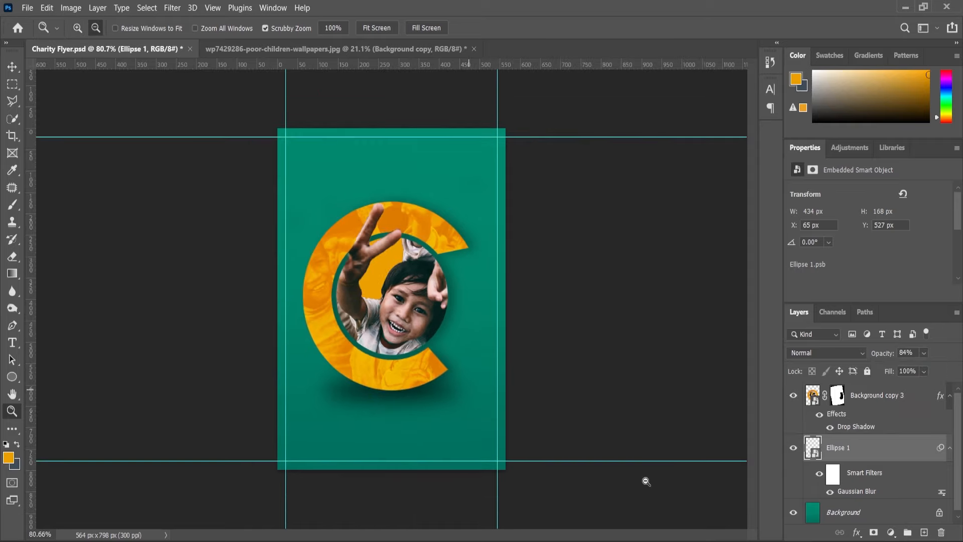
Add the black text "Good" in 13 pt Poppins Light above the ring and move it fully onto the flyer.
scroll(329, 143, "up", 6)
scroll(275, 114, "up", 3)
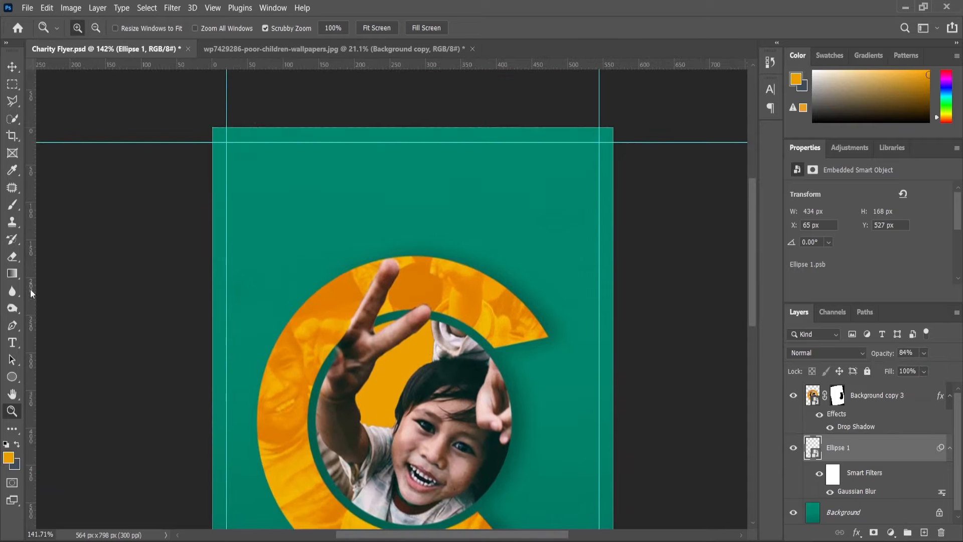
key("t")
left_click(252, 197)
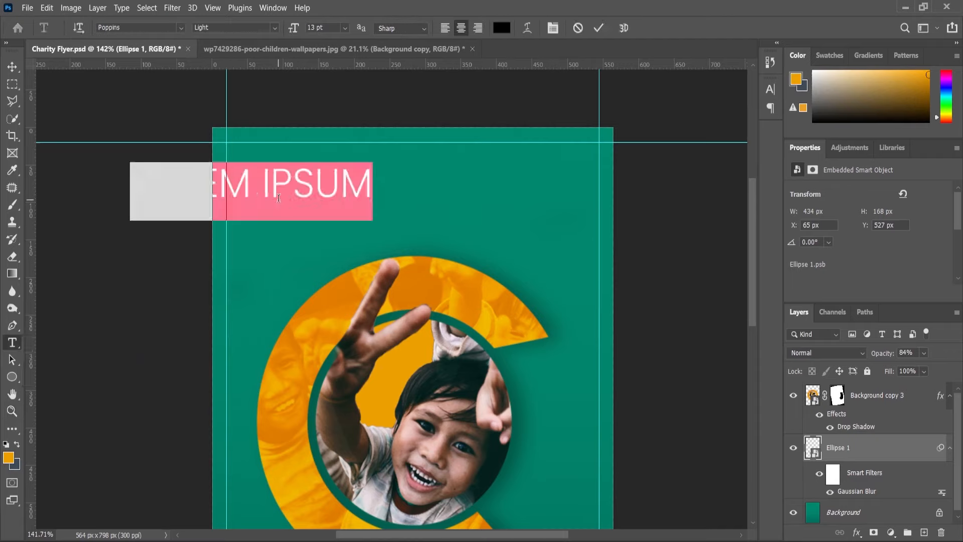
type("G")
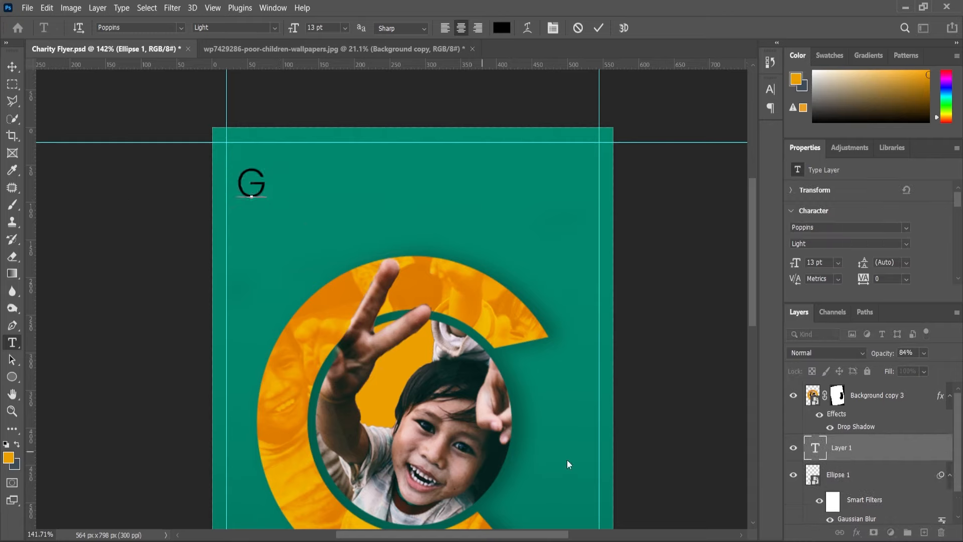
type("OOD")
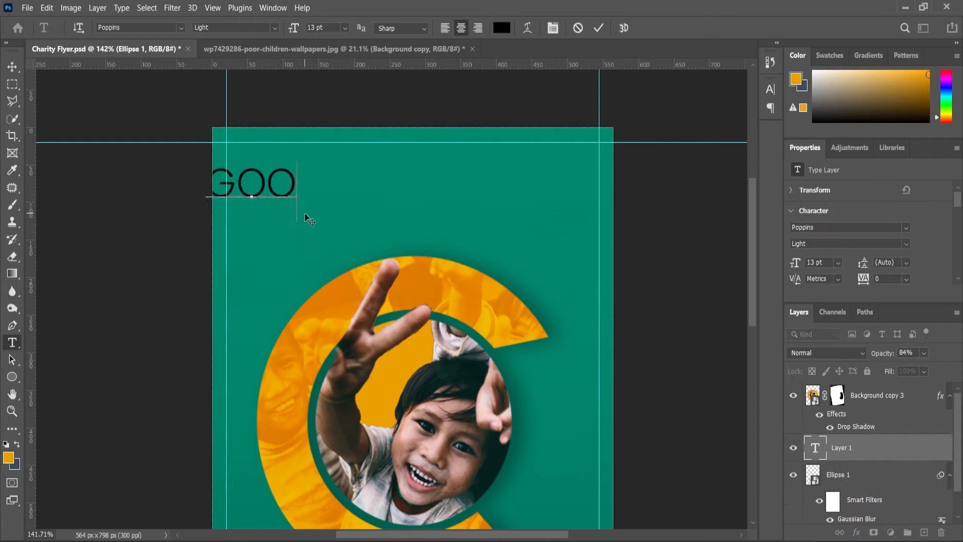
left_click(12, 70)
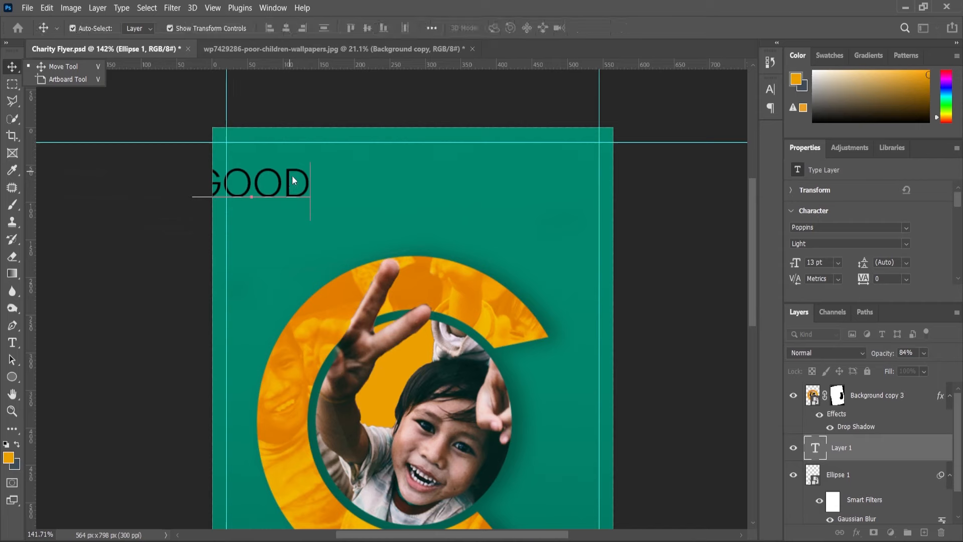
left_click_drag(281, 185, 332, 186)
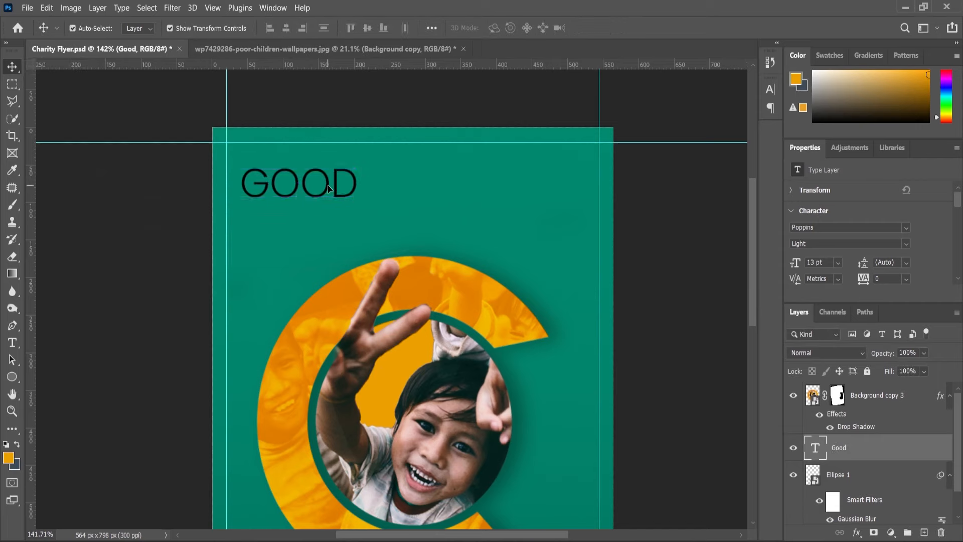
Format the Good text as left-aligned Poppins Bold without All Caps, and place it against the left margin guide.
double_click(306, 185)
left_click(445, 28)
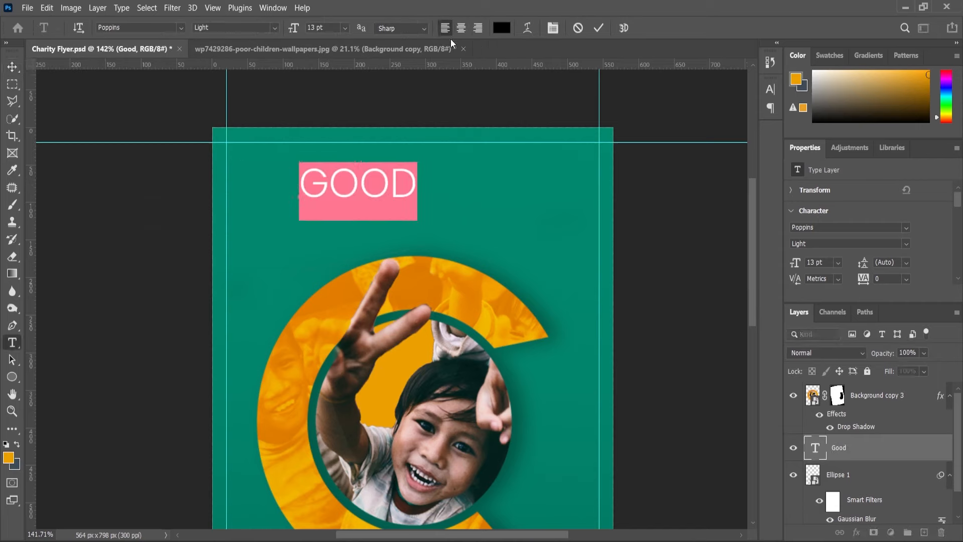
scroll(860, 264, "down", 6)
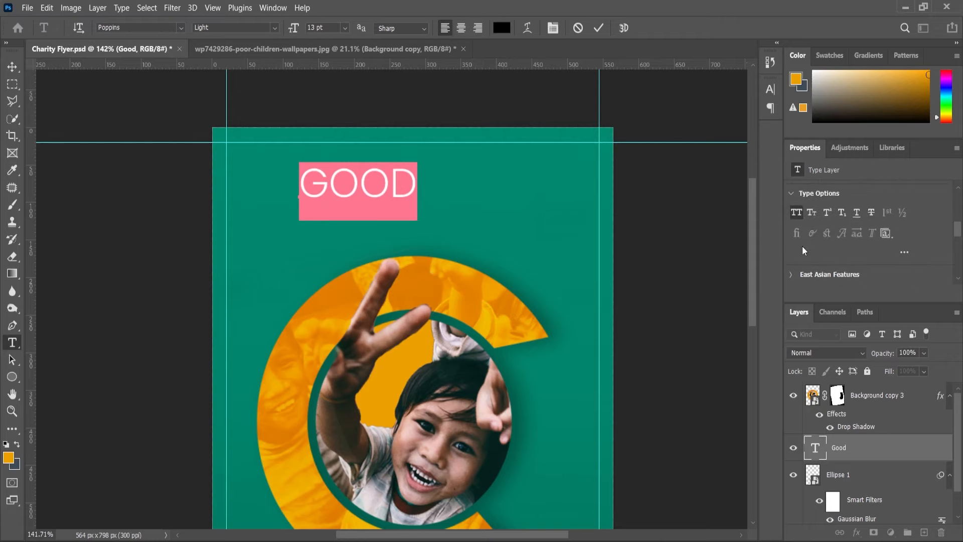
left_click(796, 213)
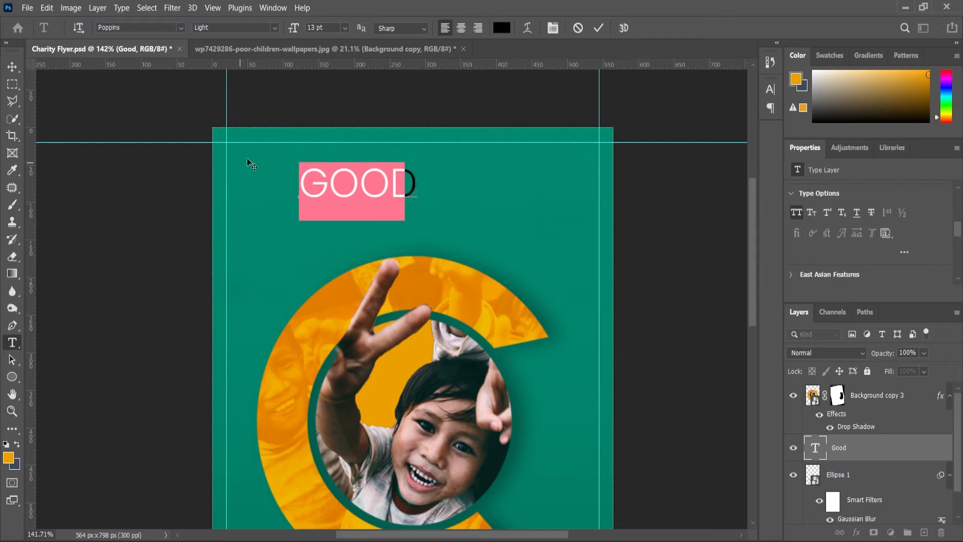
left_click(275, 28)
left_click(217, 167)
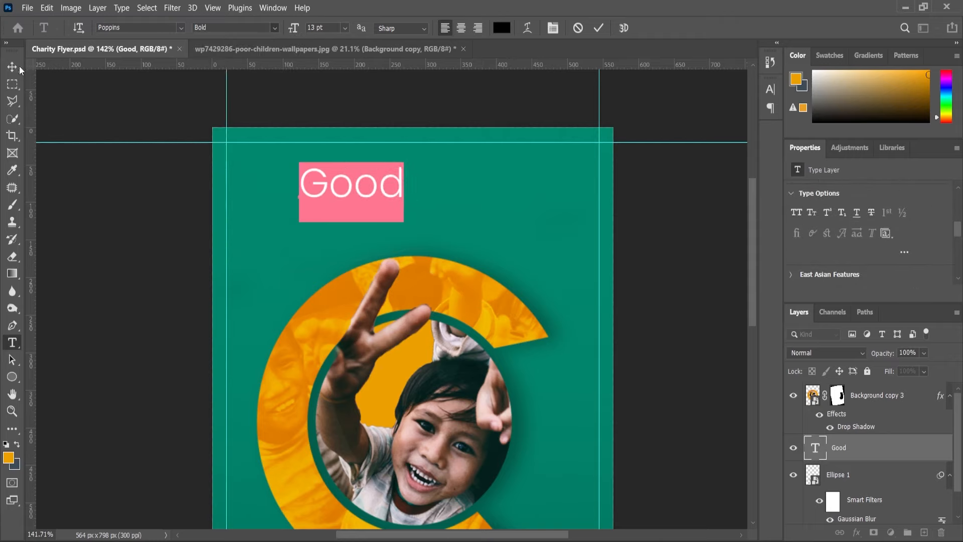
left_click_drag(330, 189, 260, 177)
Duplicate the Good text about 40 px below the original and change the copy's wording to "Charity".
scroll(259, 177, "up", 1)
key("ctrl+j")
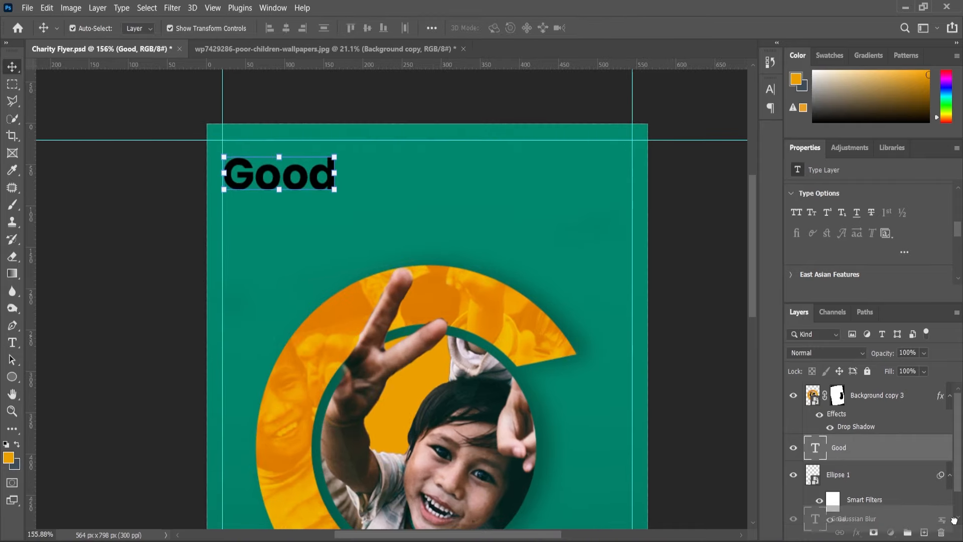
left_click_drag(263, 187, 262, 219)
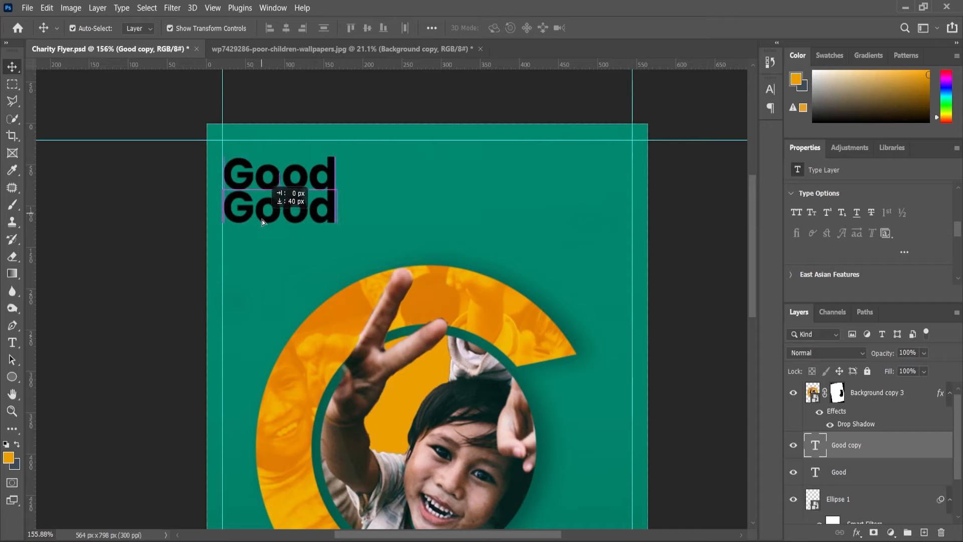
double_click(262, 218)
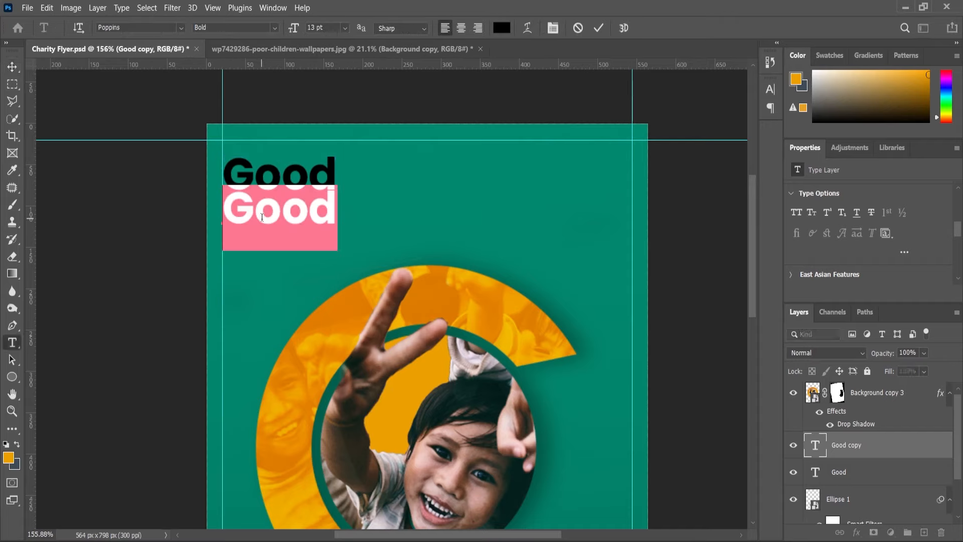
type("Charity")
left_click(12, 66)
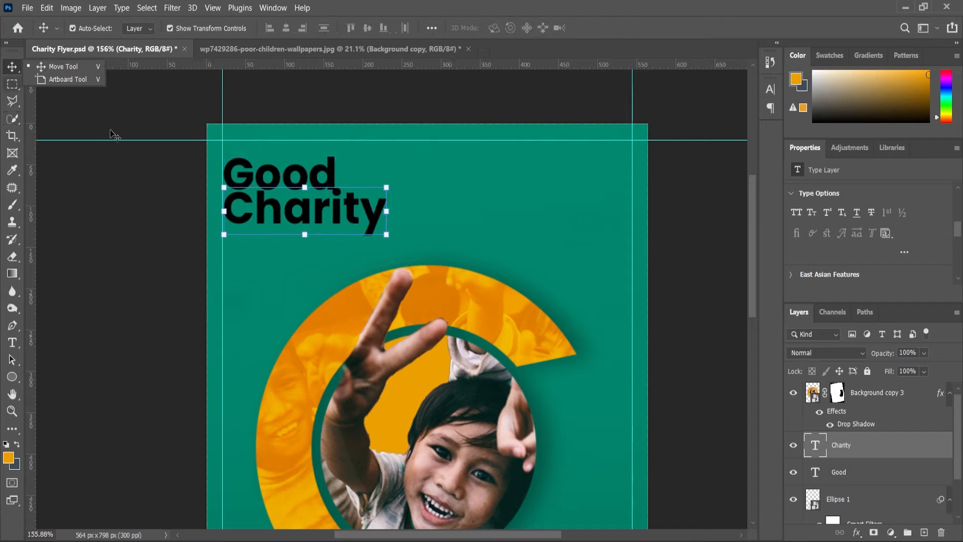
Duplicate the Charity text below the original and change the copy's wording to "Love".
left_click_drag(842, 451, 924, 532)
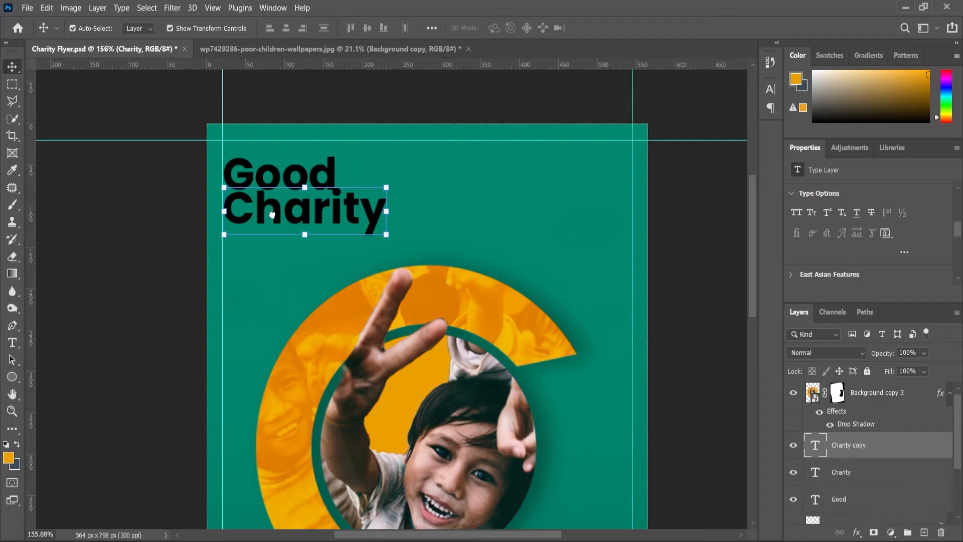
left_click_drag(281, 233, 280, 247)
double_click(279, 248)
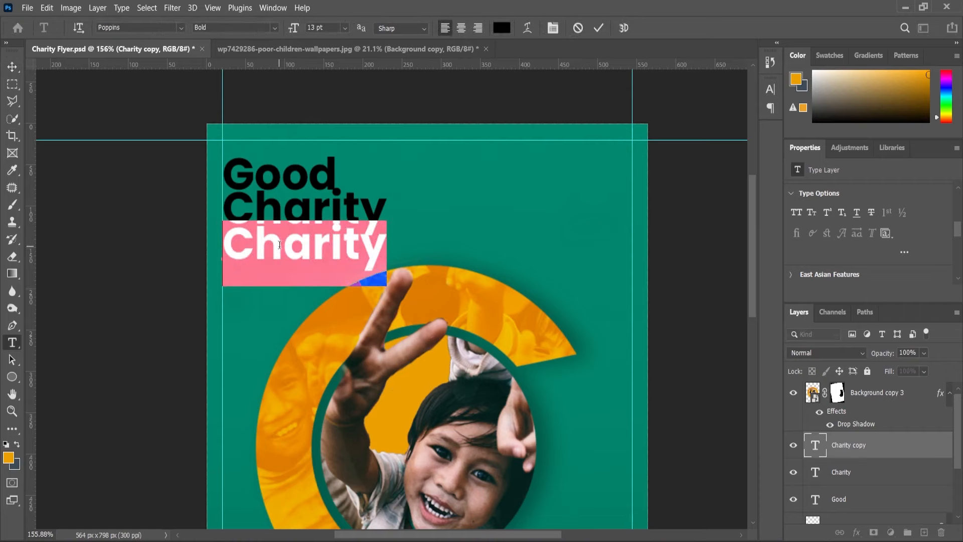
type("Love")
Recolour the Love text white.
key("ctrl+a")
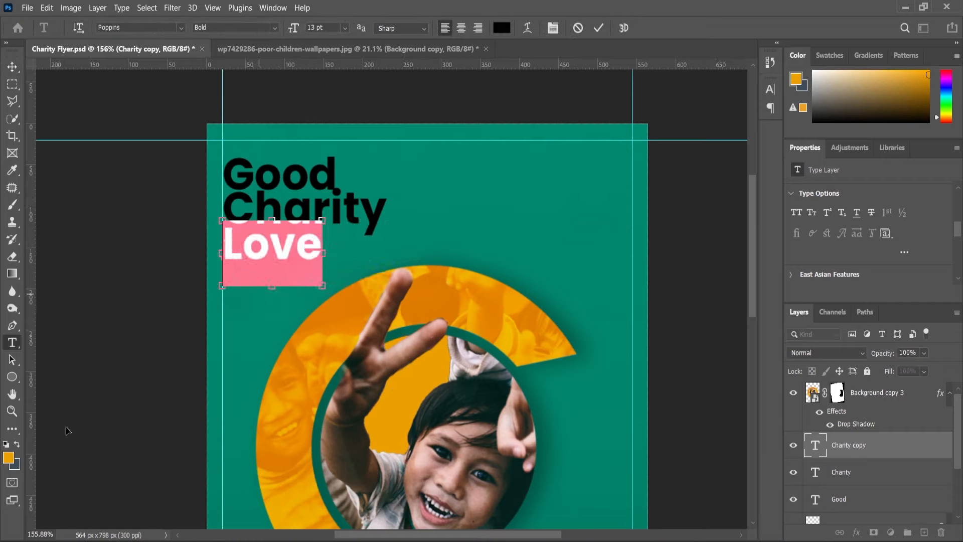
left_click(8, 458)
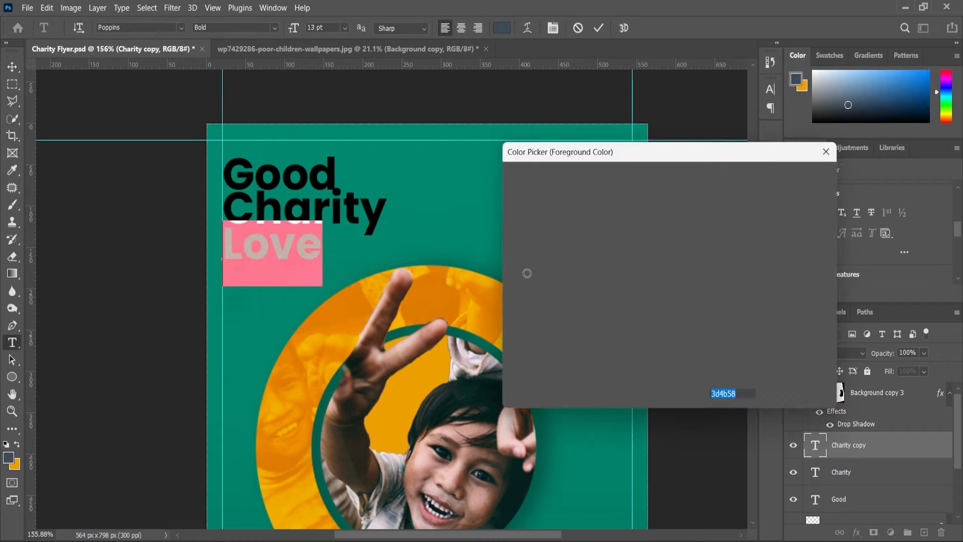
left_click_drag(526, 273, 497, 162)
left_click(787, 178)
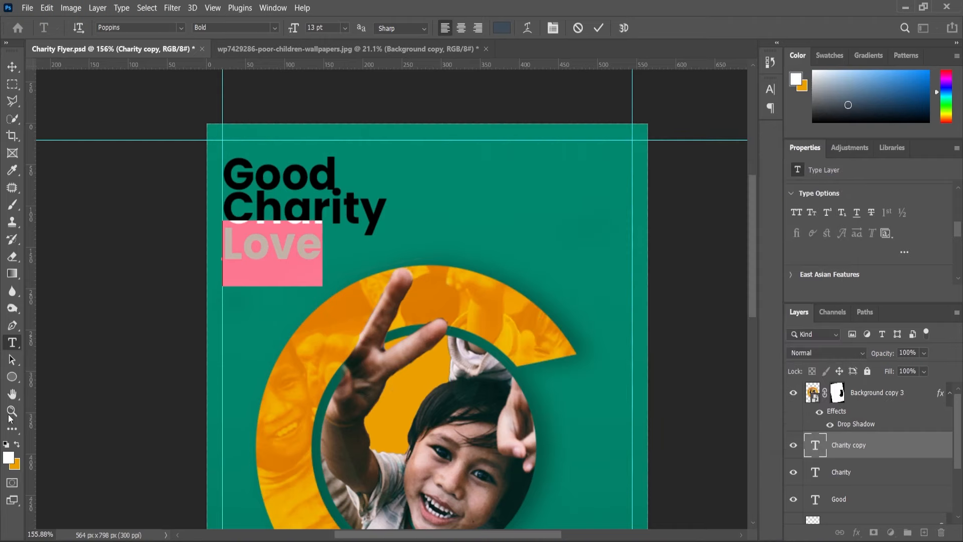
Recolour the Charity text white to match the Love line.
left_click(283, 206)
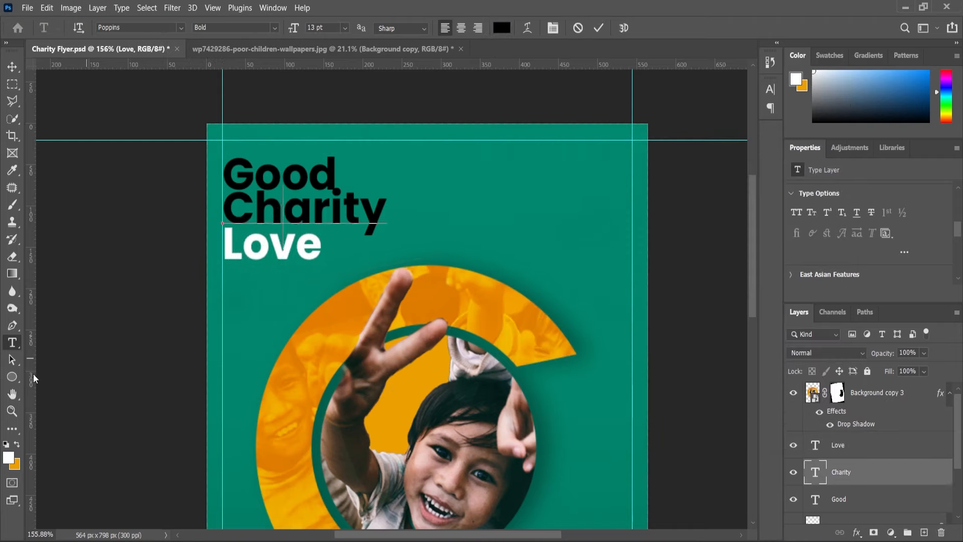
key("ctrl+a")
left_click(17, 444)
left_click(17, 444)
left_click(12, 343)
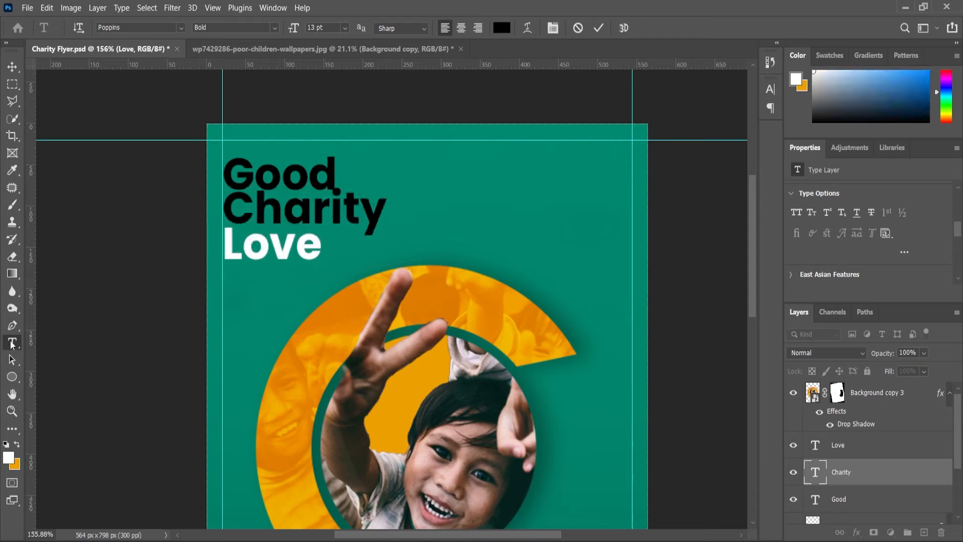
Recolour the Good text white like the other two headline lines.
left_click(281, 182)
key("ctrl+a")
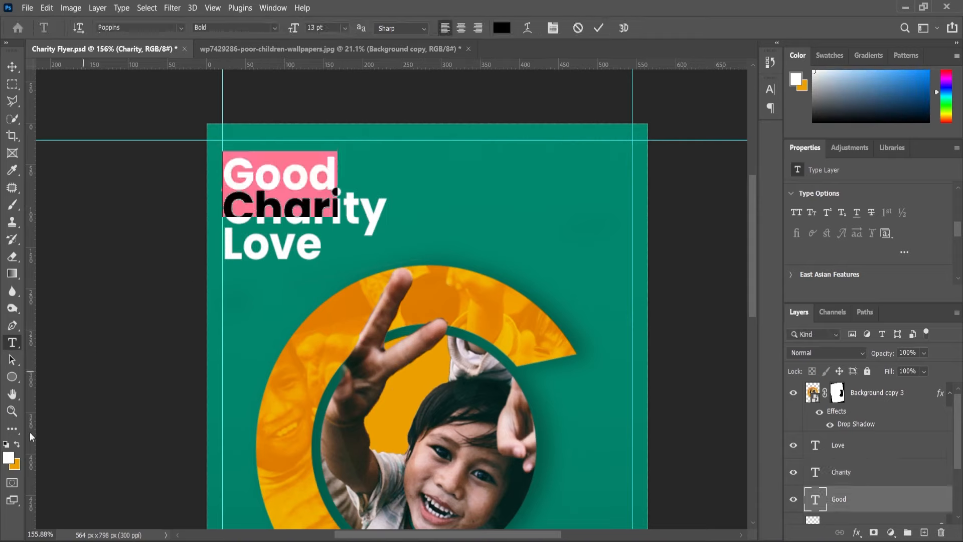
left_click(17, 444)
left_click(17, 445)
left_click(12, 66)
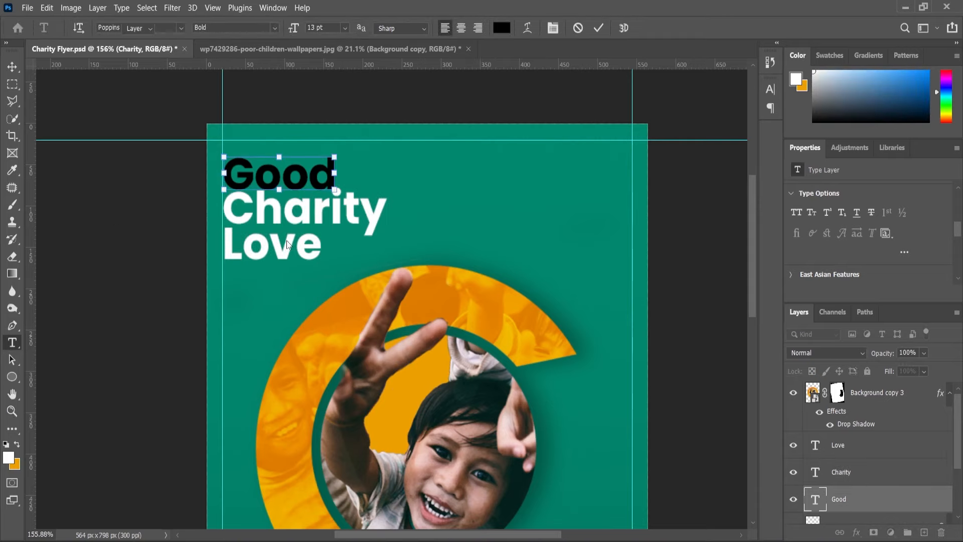
Fill the Good text with the orange swatch colour.
scroll(288, 244, "up", 3)
left_click(9, 347)
left_click(211, 140)
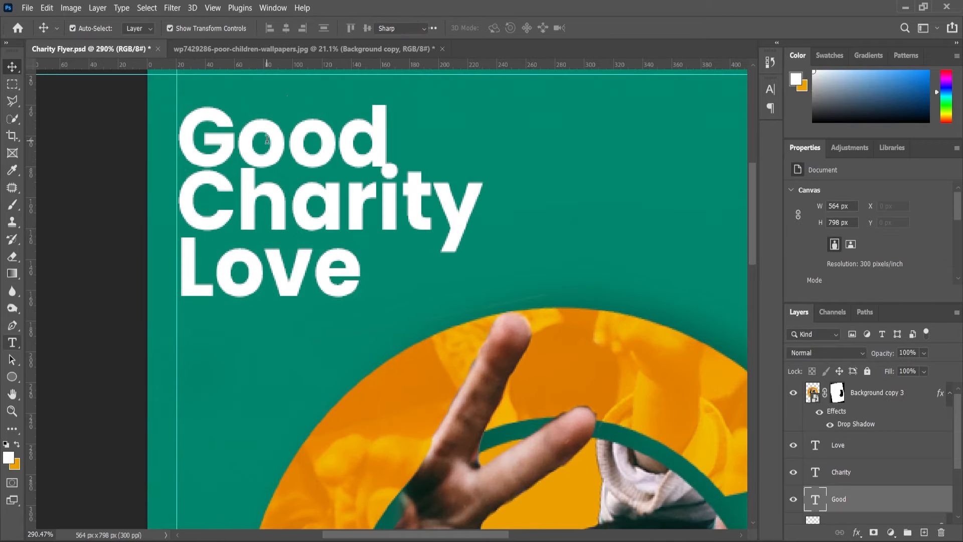
key("ctrl+a")
left_click(17, 444)
key("alt+BackSpace")
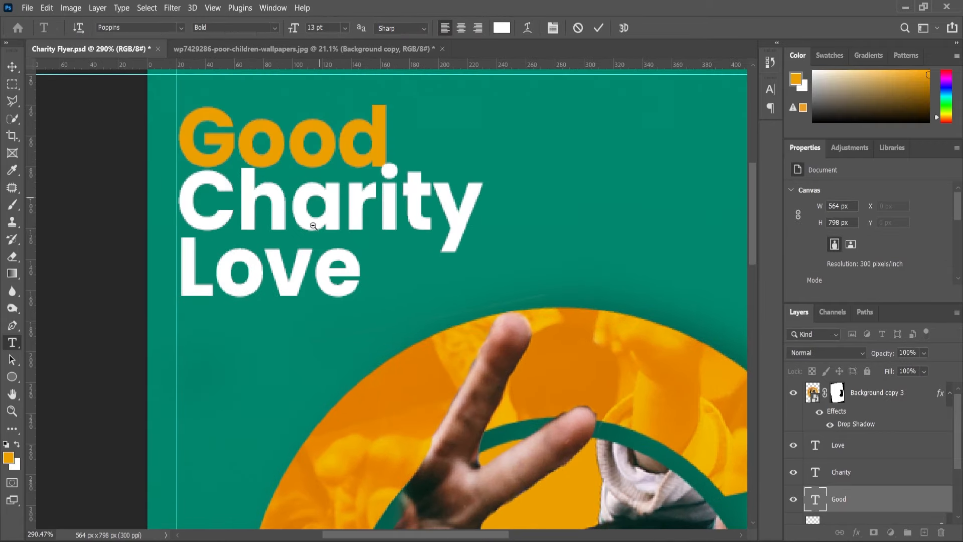
scroll(318, 223, "down", 1)
left_click(11, 68)
left_click(255, 176, "shift")
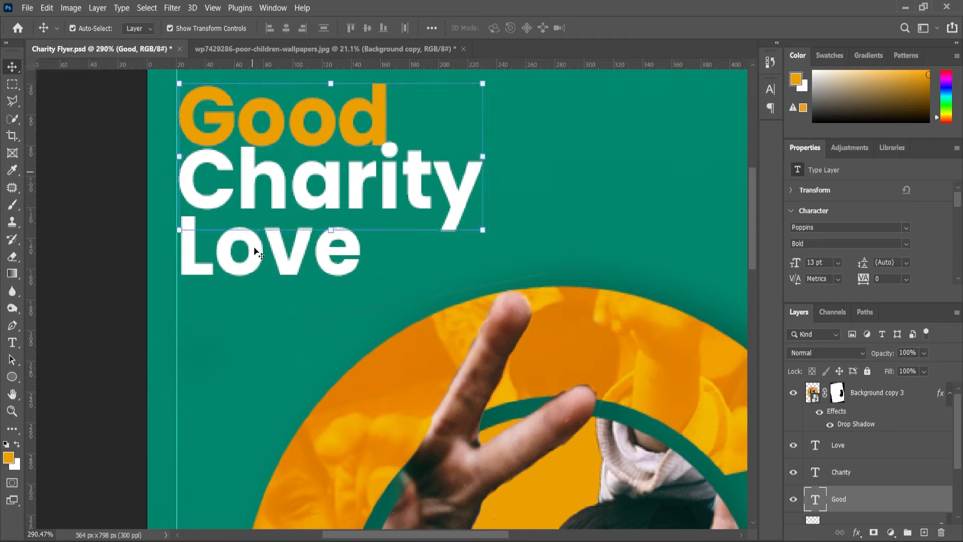
left_click(252, 247, "shift")
left_click(249, 205, "shift")
scroll(251, 216, "up", 1)
key("Up")
key("Up")
key("Up")
key("Up")
key("Up")
key("Up")
key("Up")
key("Up")
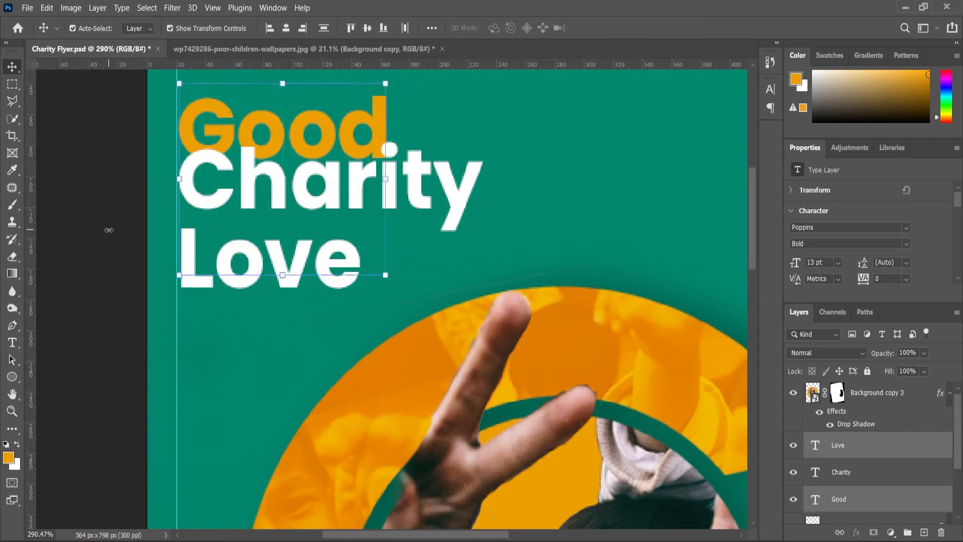
left_click(108, 230)
Move the Charity line down about 11 px and the Love line down about 20 px to open up the headline spacing.
left_click(278, 186)
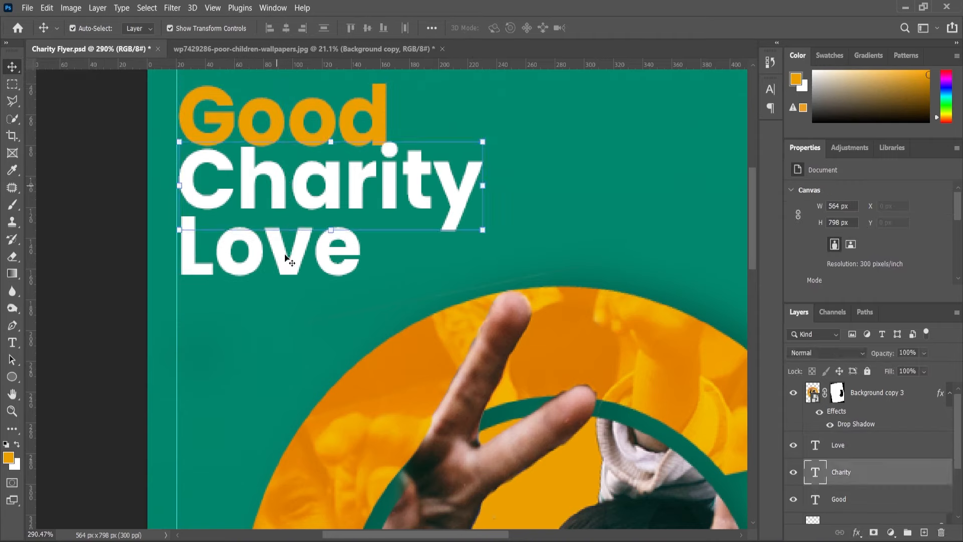
left_click(285, 258, "shift")
left_click_drag(276, 187, 275, 204)
left_click(123, 240)
left_click_drag(254, 264, 254, 278)
Select the Good, Charity and Love lines together and distribute them vertically.
left_click(275, 195, "shift")
left_click(276, 138, "shift")
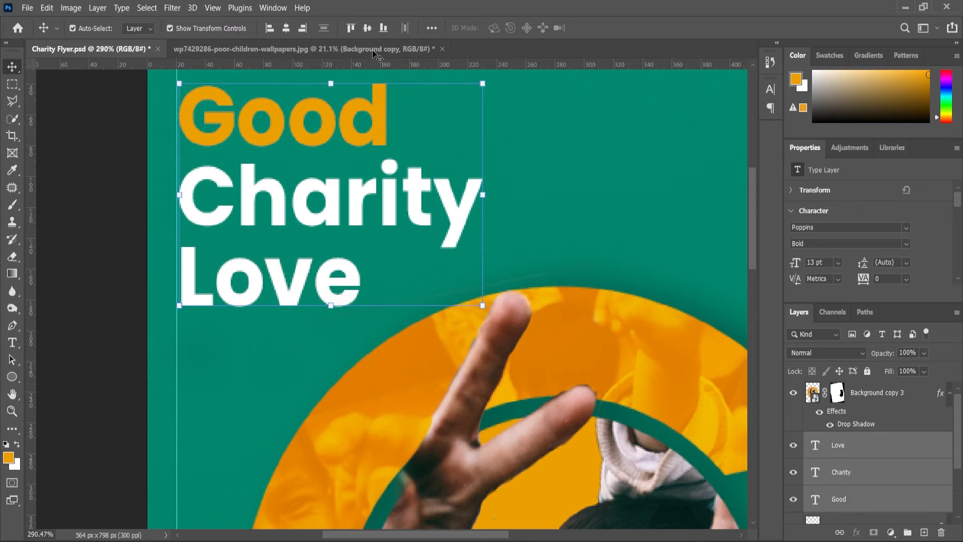
left_click(327, 29)
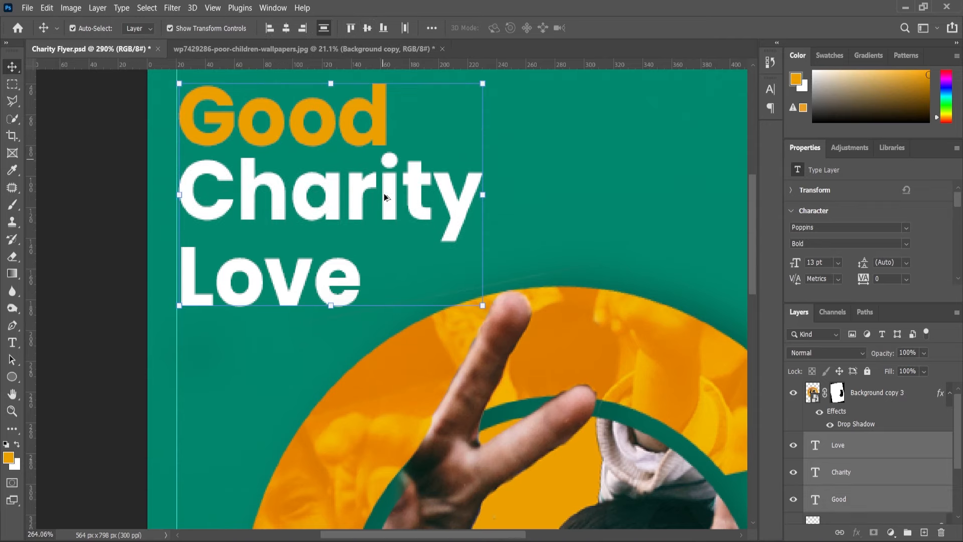
scroll(384, 194, "down", 3)
left_click(194, 227)
Move the Love line up about 9 px so its gap below Charity matches the gap between Good and Charity.
scroll(336, 212, "up", 3)
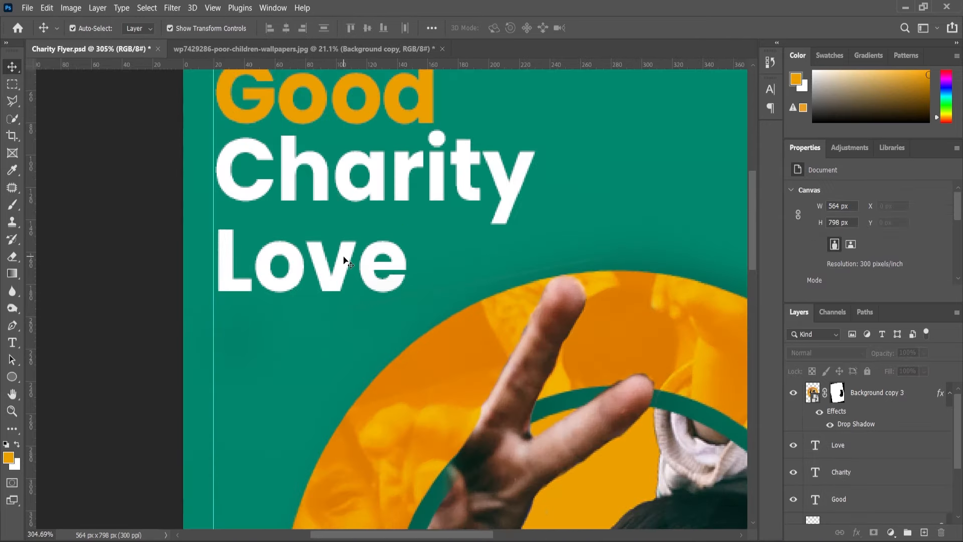
left_click_drag(343, 257, 345, 252)
left_click(142, 129)
left_click(228, 260)
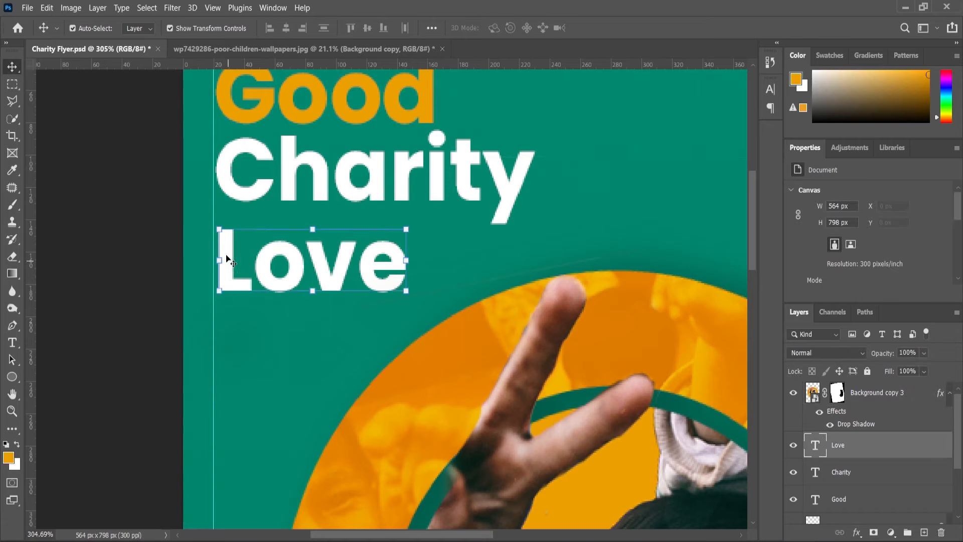
left_click_drag(227, 254, 229, 245)
scroll(215, 314, "down", 3)
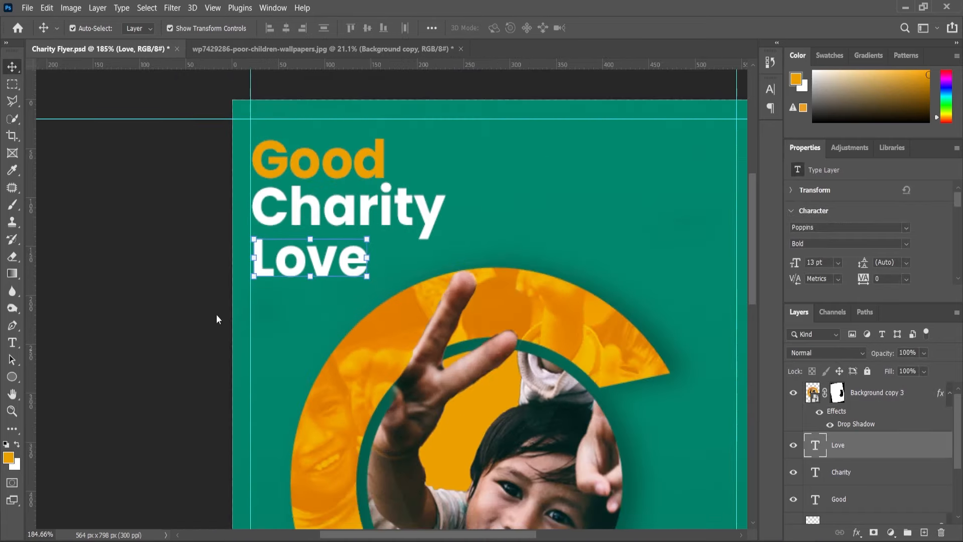
left_click(203, 312)
scroll(283, 297, "down", 2)
scroll(336, 173, "up", 4)
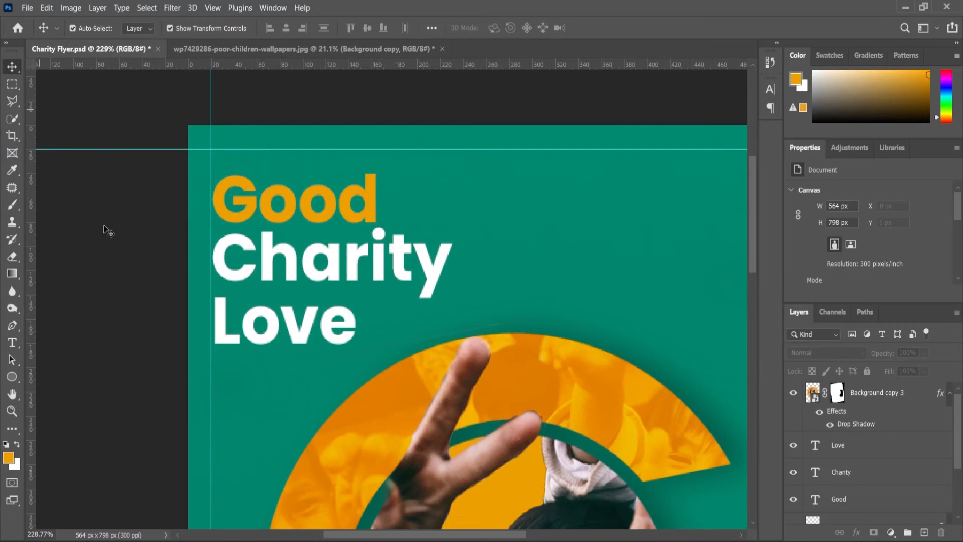
scroll(265, 242, "up", 4)
left_click(273, 260)
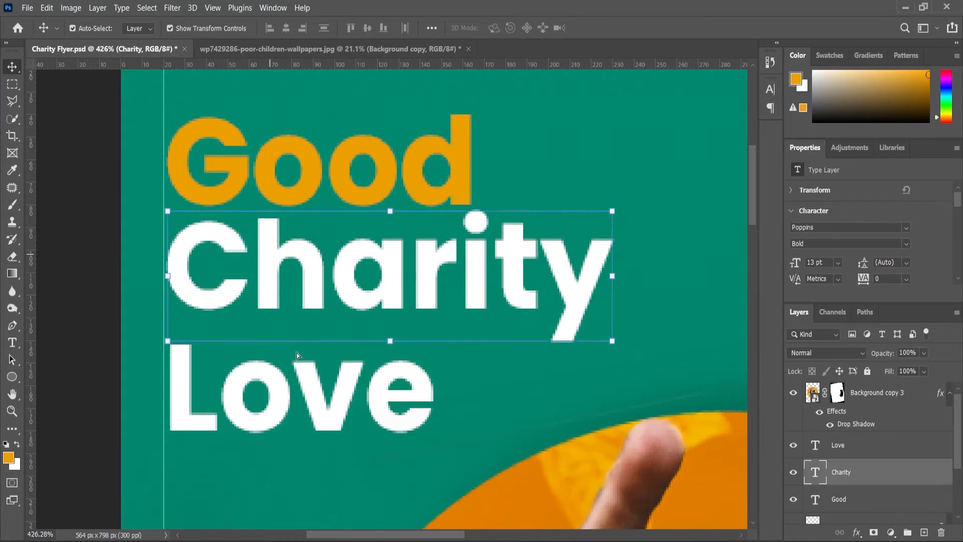
left_click_drag(296, 353, 299, 334)
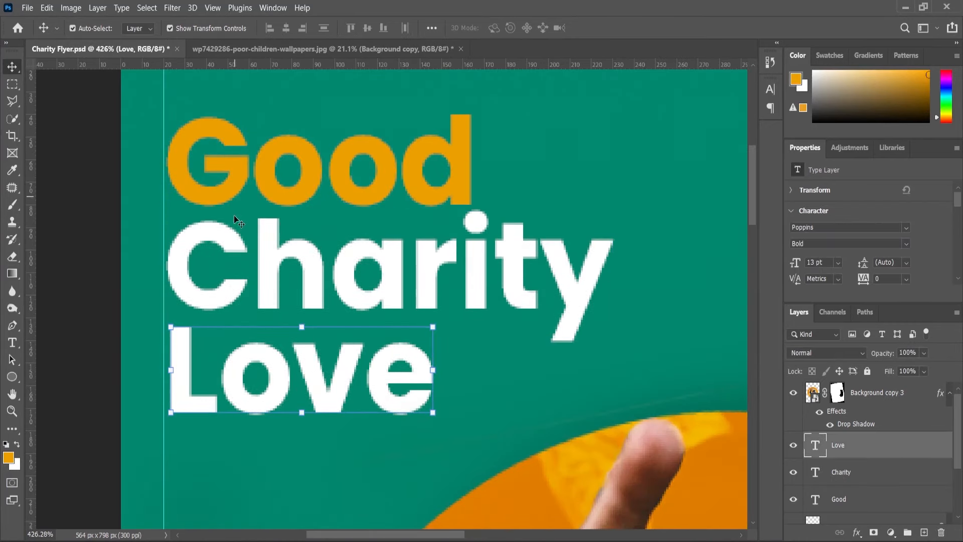
Scale the three headline lines together to 74.30% and move them right about 33 px.
left_click(235, 251, "shift")
left_click(236, 187, "shift")
scroll(296, 210, "down", 4)
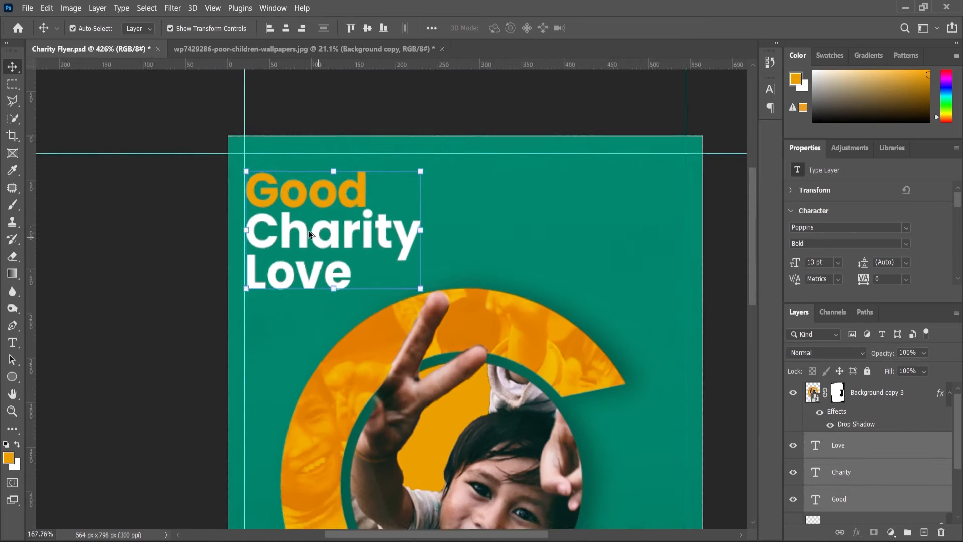
scroll(309, 231, "down", 1)
key("ctrl+t")
left_click_drag(418, 221, 399, 221)
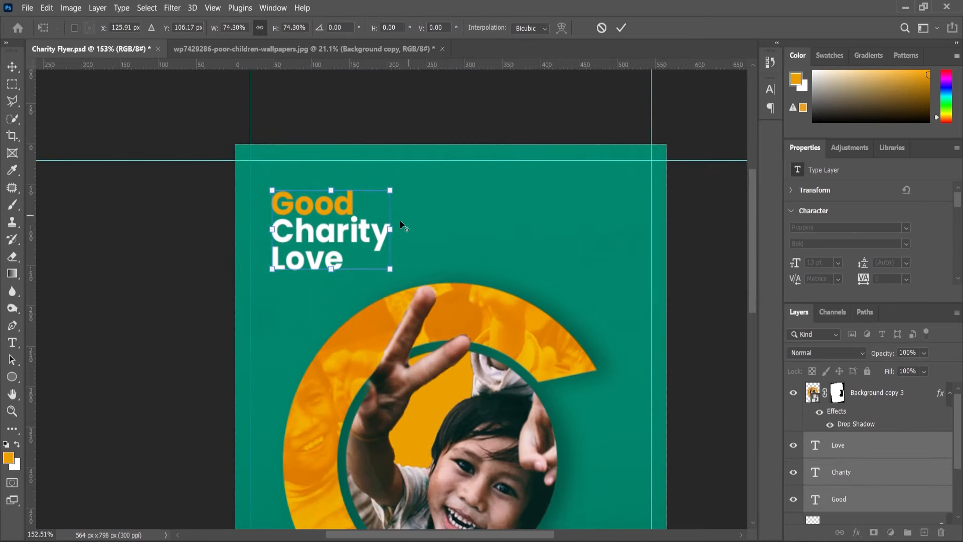
left_click_drag(349, 239, 376, 240)
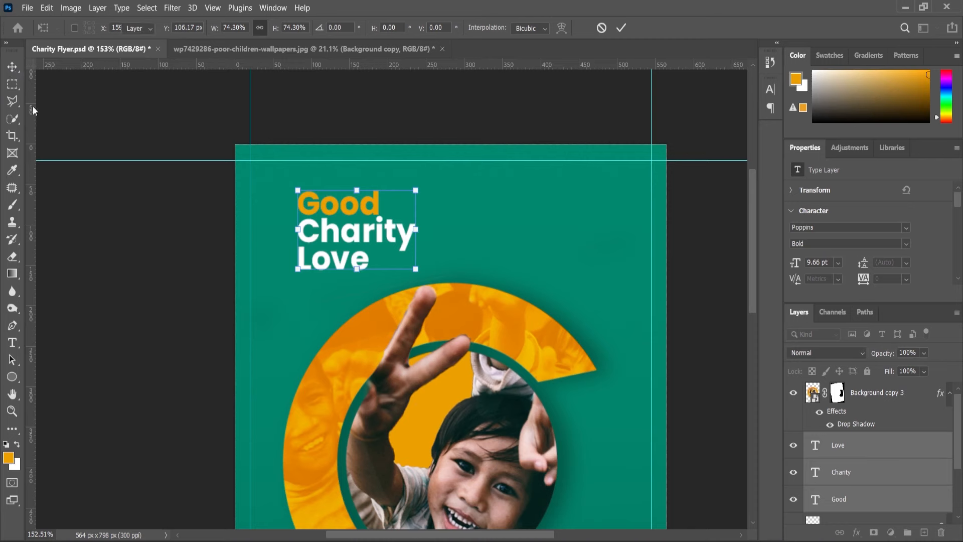
left_click(431, 259)
Combine the child-in-ring artwork and the blurred ellipse shadow layer into a single smart object.
scroll(427, 297, "down", 5)
left_click(431, 293)
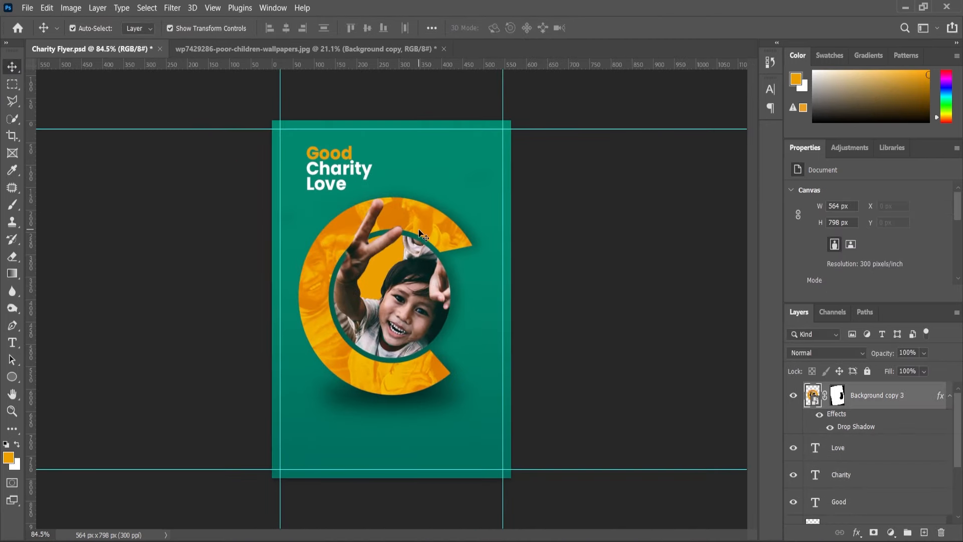
scroll(863, 455, "down", 3)
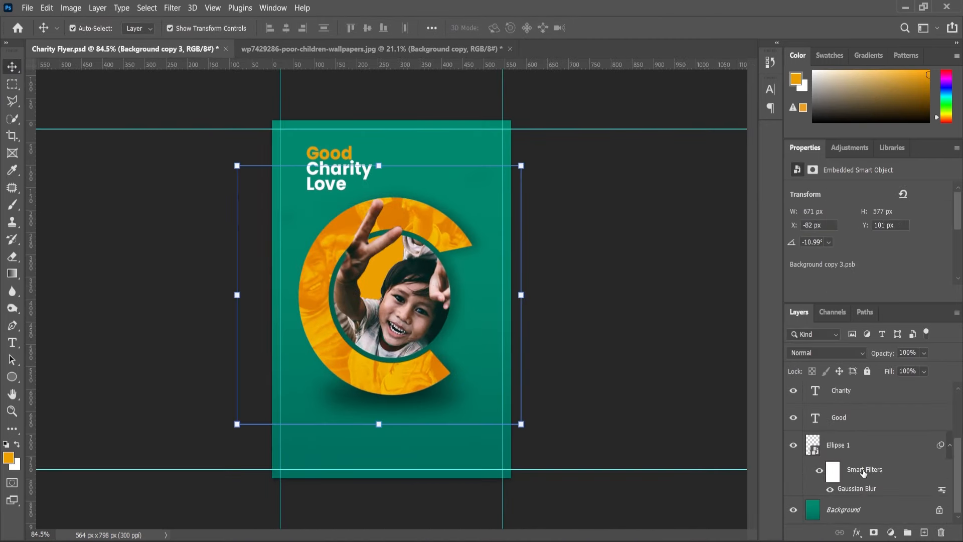
left_click(845, 446, "ctrl")
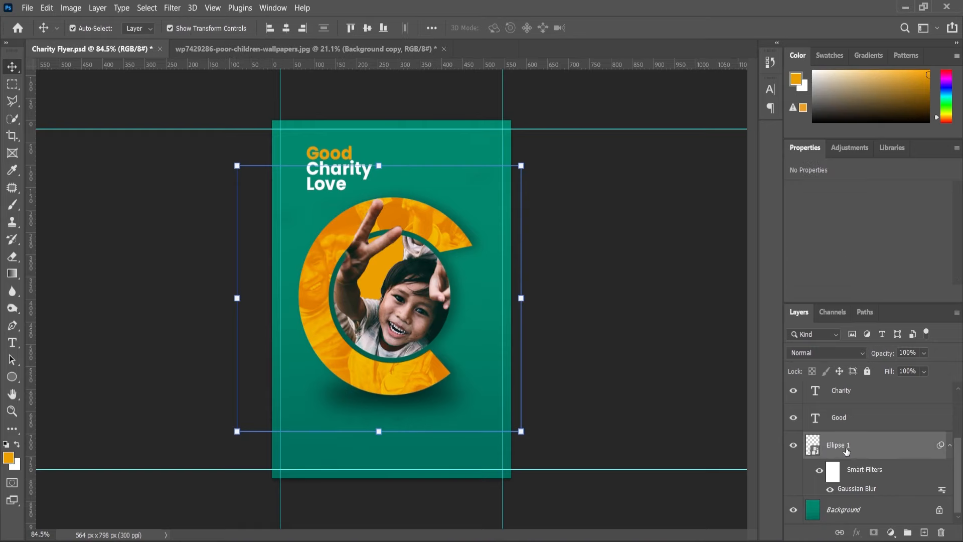
right_click(846, 450)
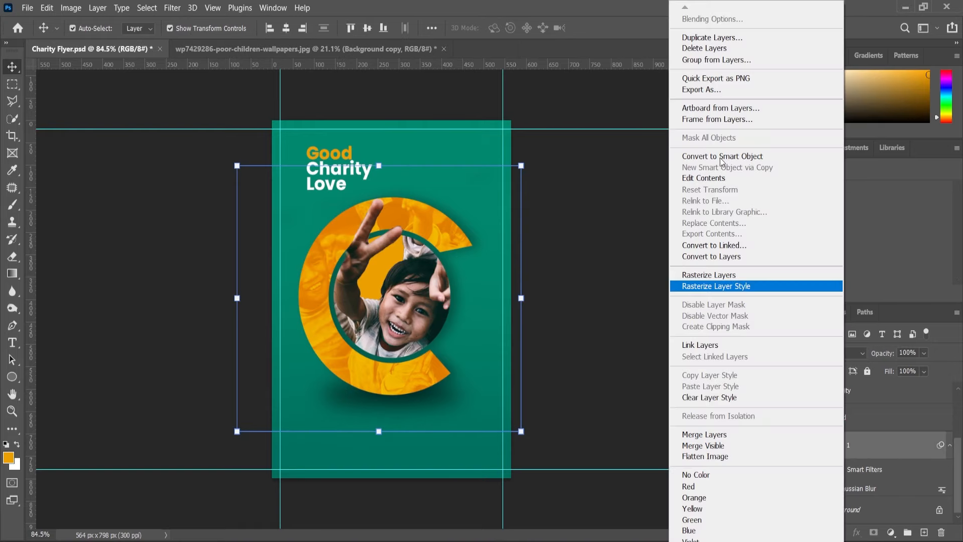
left_click(722, 158)
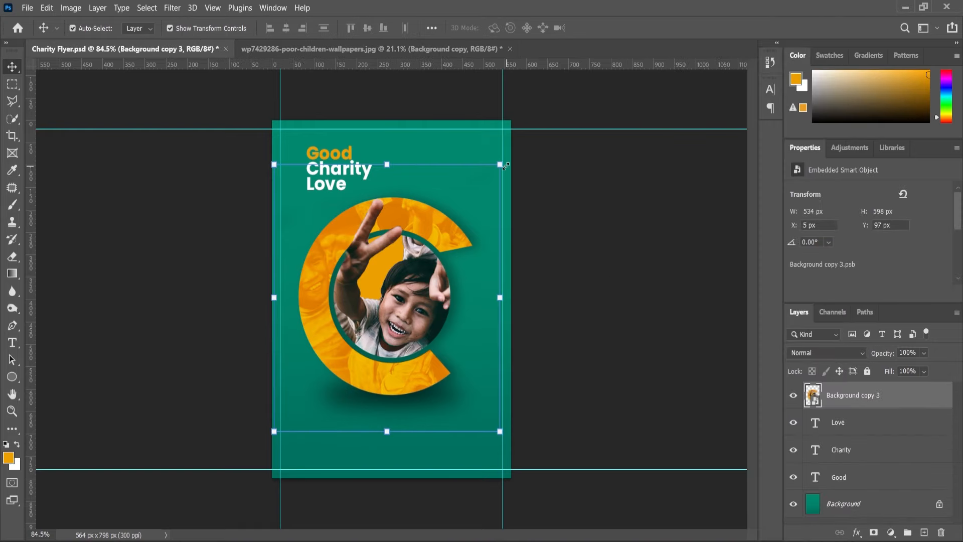
Scale the ring smart object to 91.90% about its centre and remove the stray horizontal guide crossing the headline.
left_click_drag(504, 165, 528, 135)
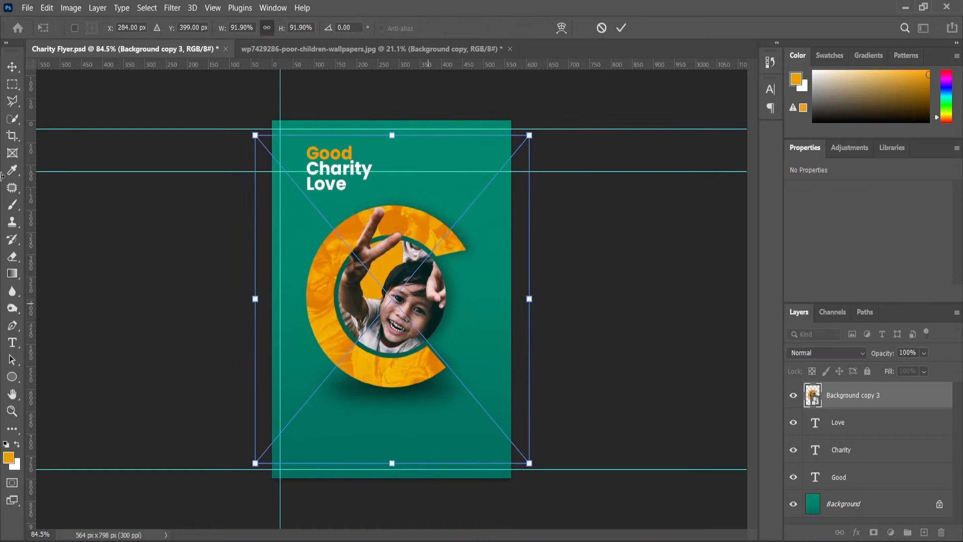
left_click(12, 67)
left_click_drag(561, 171, 592, 6)
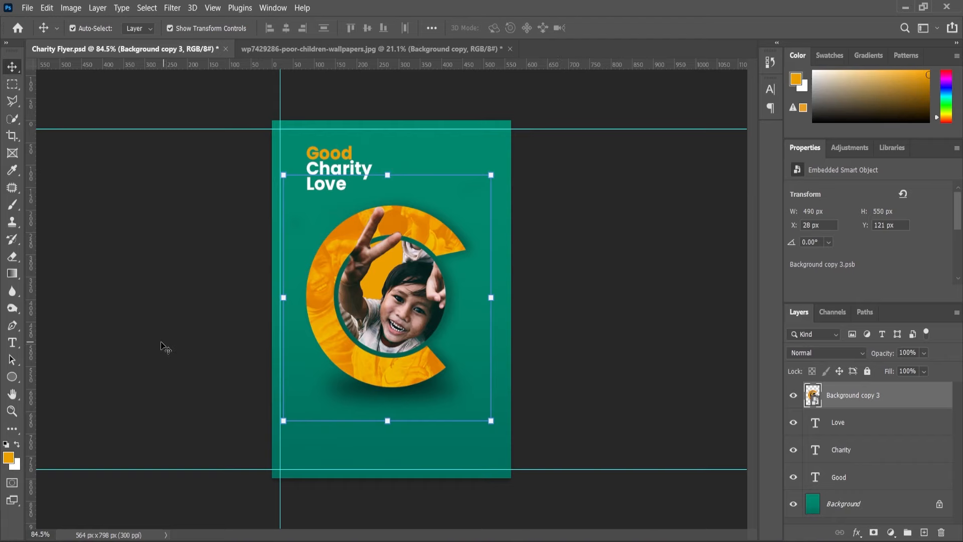
left_click(161, 343)
Move the Good, Charity and Love text layers above the ring smart object in the layer order.
scroll(338, 170, "up", 5)
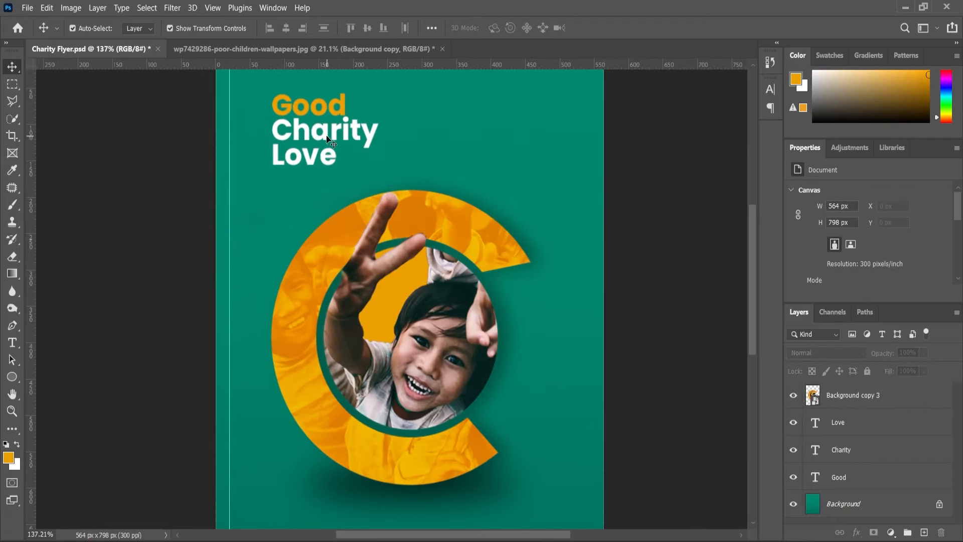
left_click(840, 431, "shift")
left_click_drag(841, 430, 833, 395)
scroll(317, 177, "down", 4)
scroll(341, 137, "up", 6)
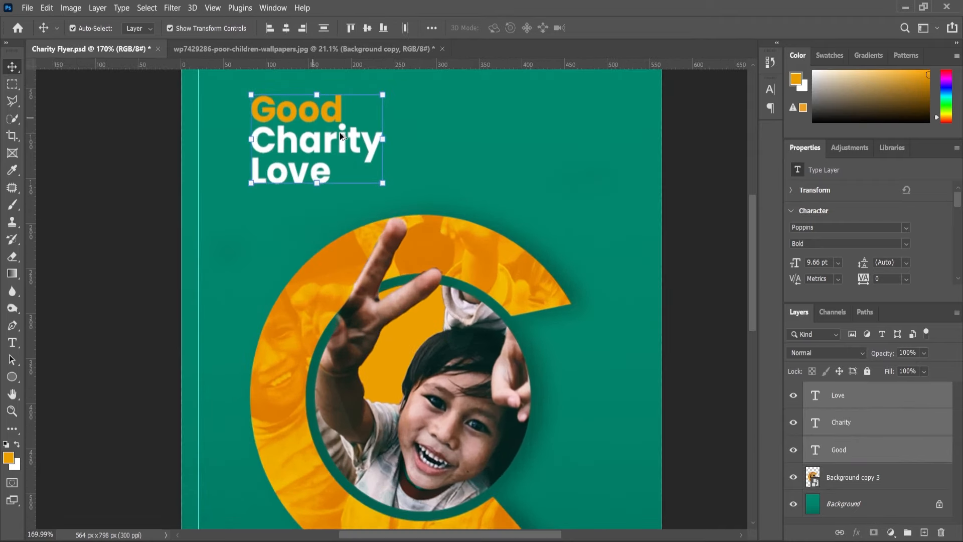
scroll(339, 133, "up", 2)
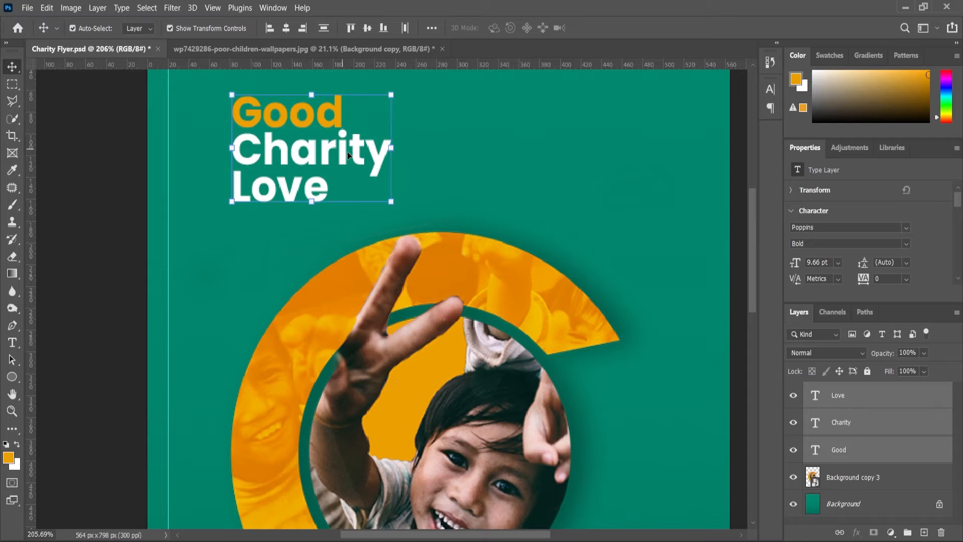
Open the Content text file and copy the slogan "The world will change goodness, join the goodness movement!".
key("ctrl+0")
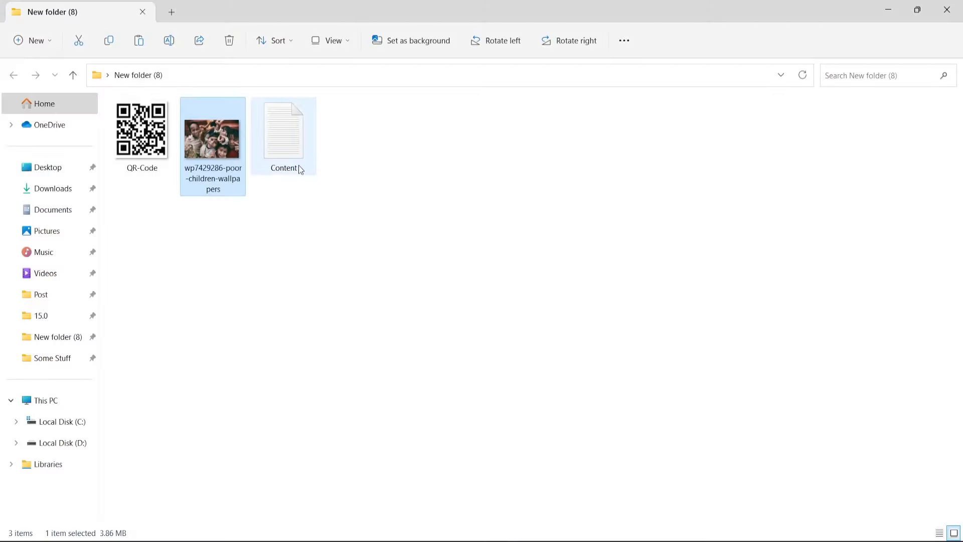
double_click(298, 164)
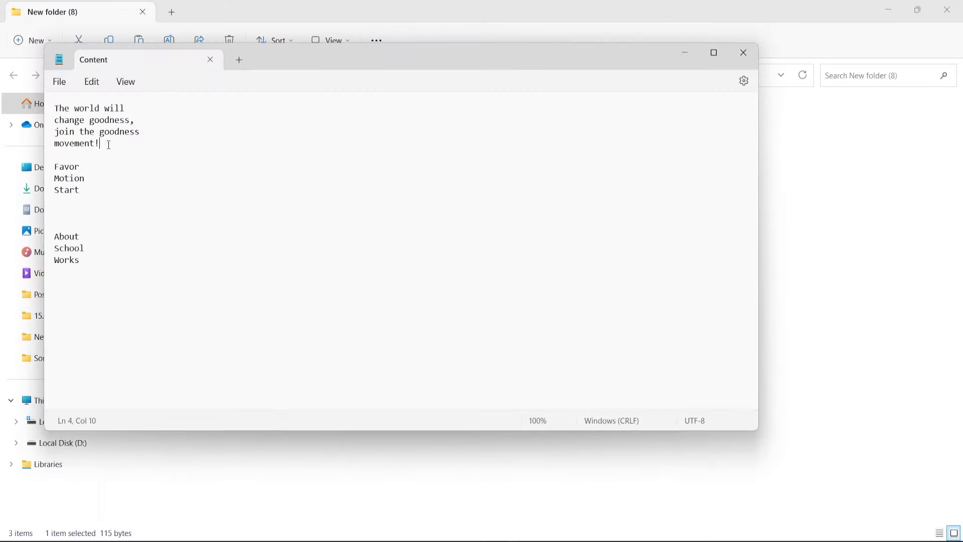
left_click_drag(109, 145, 61, 112)
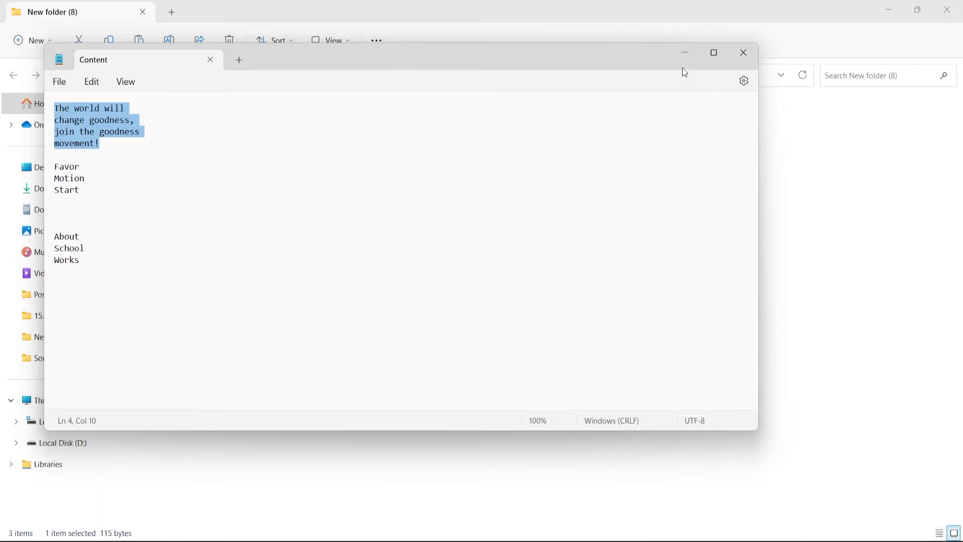
left_click(685, 52)
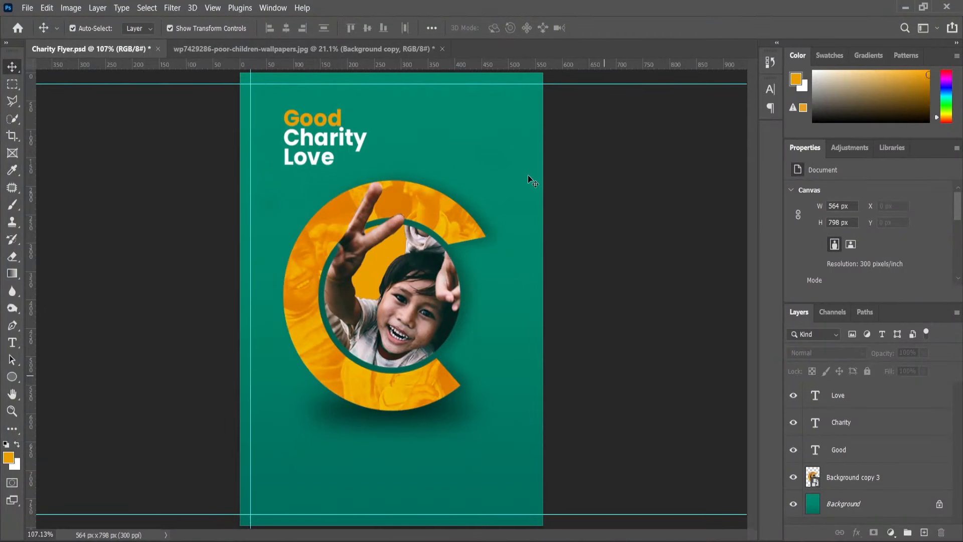
Place horizontal guides along the top of Good and the baseline of Love in the flyer headline.
scroll(527, 175, "up", 3)
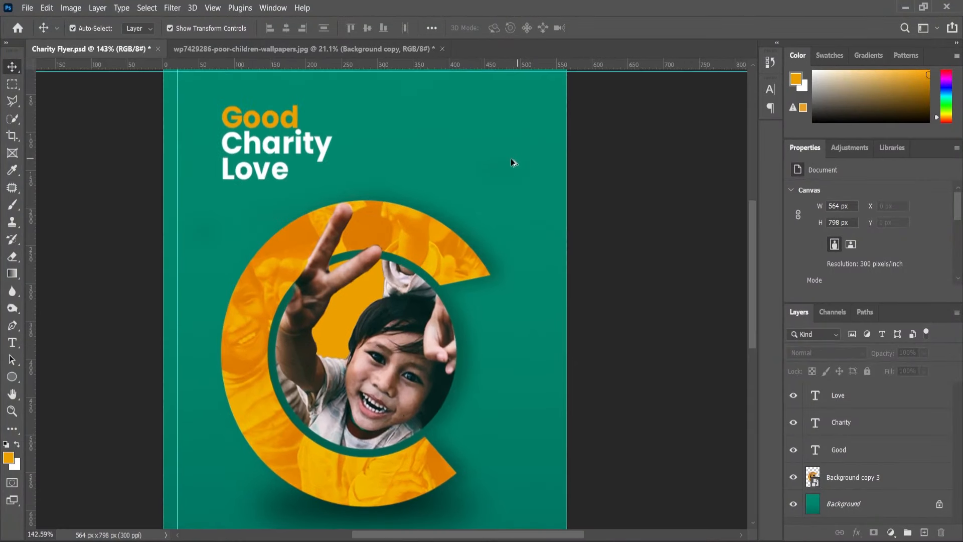
scroll(511, 161, "up", 3)
scroll(167, 98, "up", 2)
left_click_drag(170, 64, 167, 229)
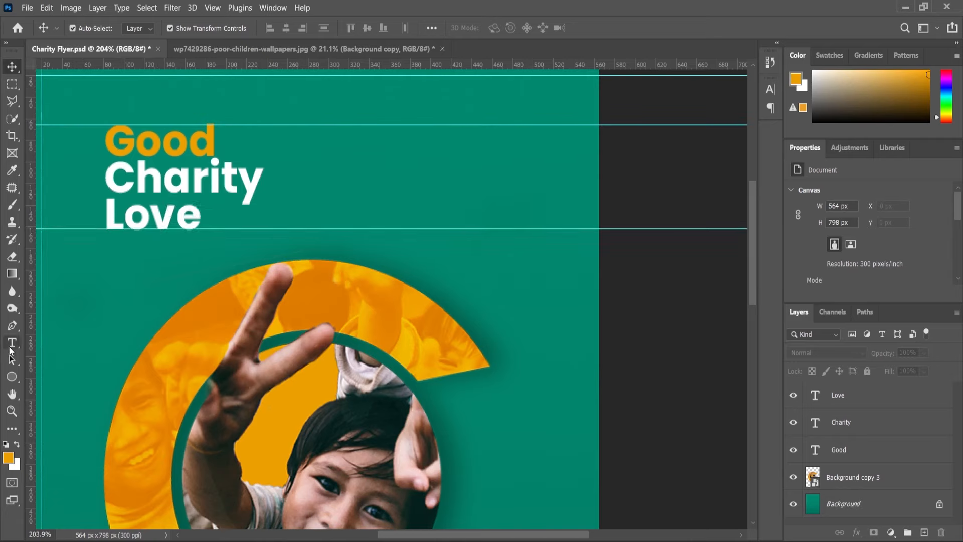
Add a text box beside the headline containing the copied slogan and set its font size to 4 pt.
left_click(11, 345)
left_click_drag(325, 132, 515, 228)
type("The")
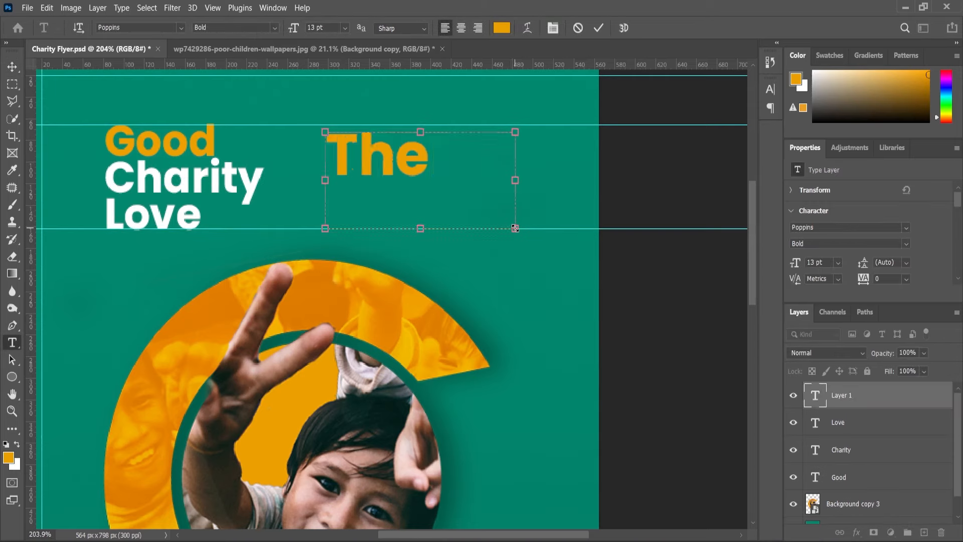
key("ctrl+a")
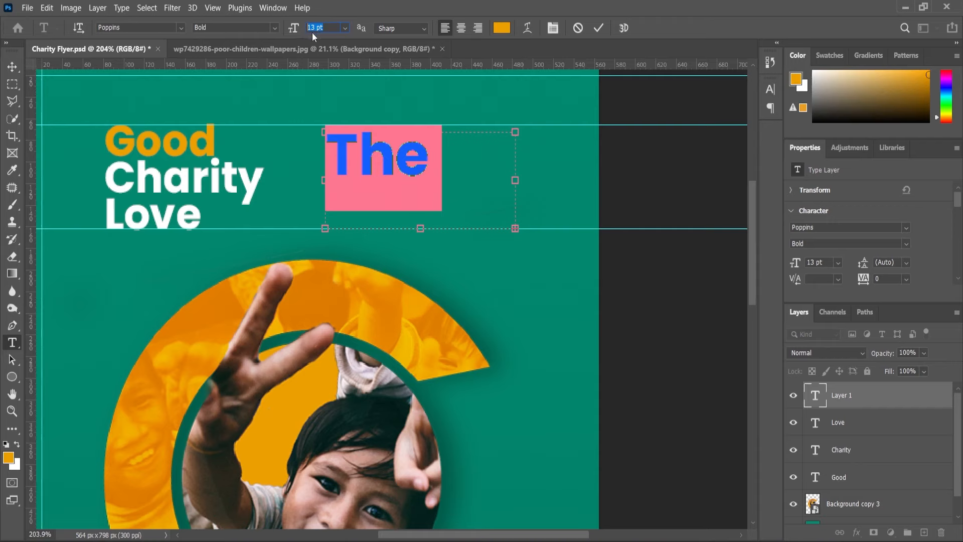
key("Return")
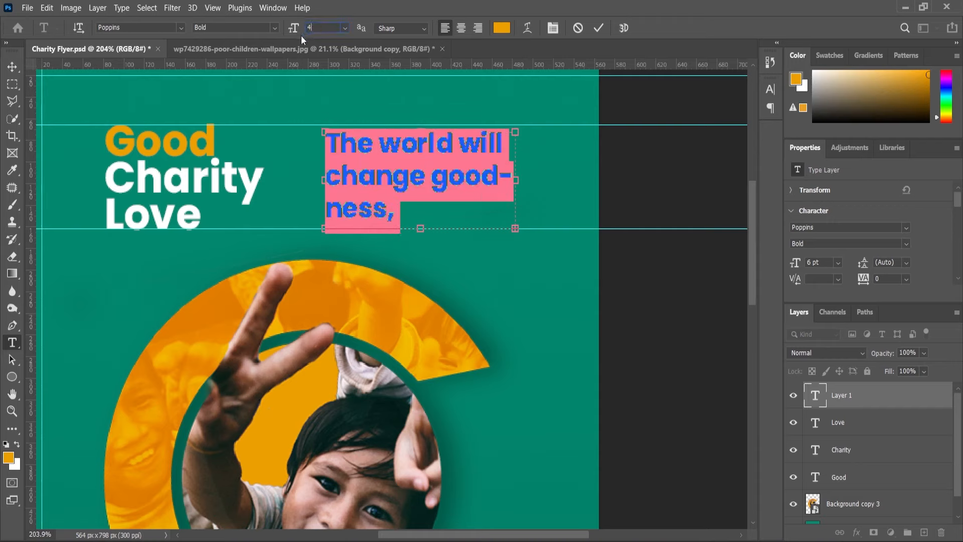
type("4")
key("Return")
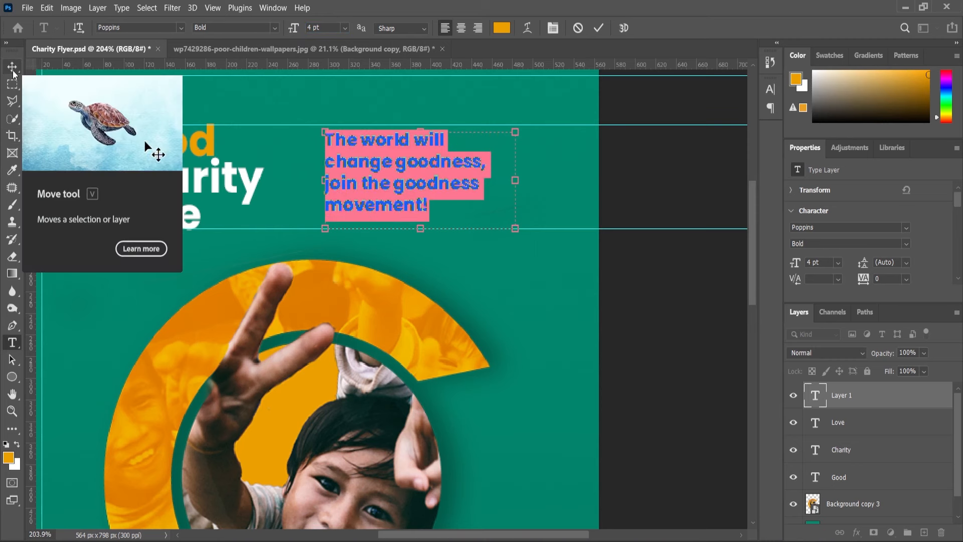
Scale the slogan text to 116.19% and move it slightly right, centring it between the two headline guides.
left_click(13, 70)
scroll(428, 192, "up", 2)
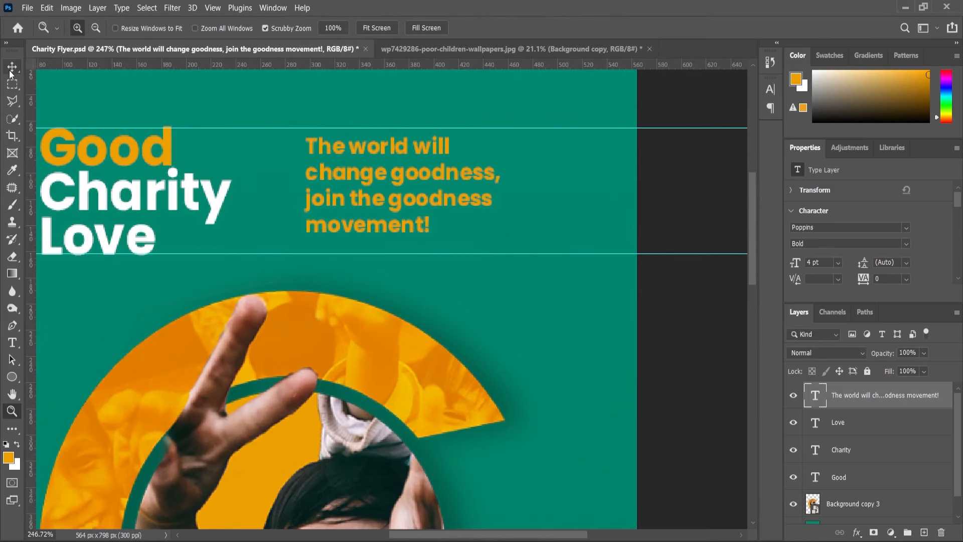
left_click_drag(539, 255, 554, 262)
left_click_drag(360, 232, 385, 239)
Recolour the slogan's last two lines, "join the goodness movement!", to white (ffffff).
left_click(12, 342)
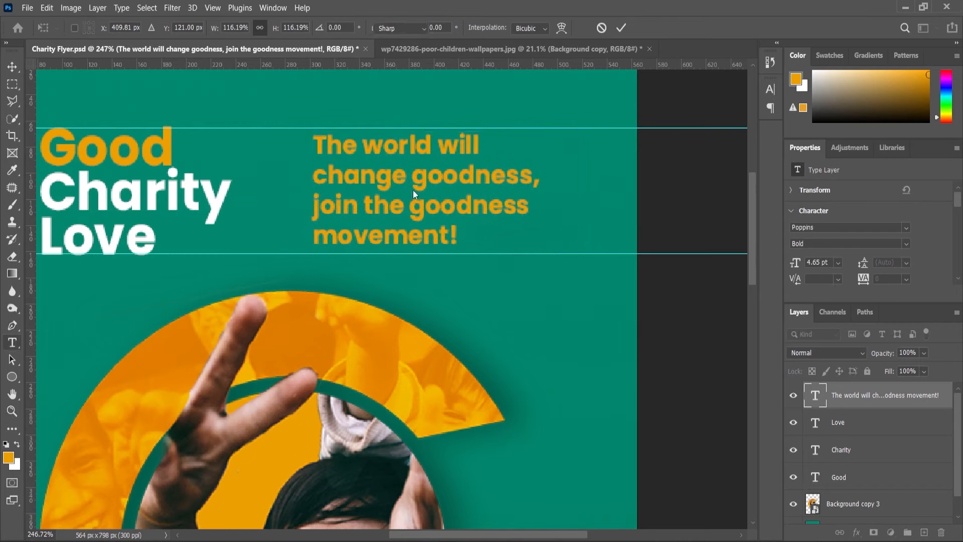
left_click_drag(315, 206, 458, 236)
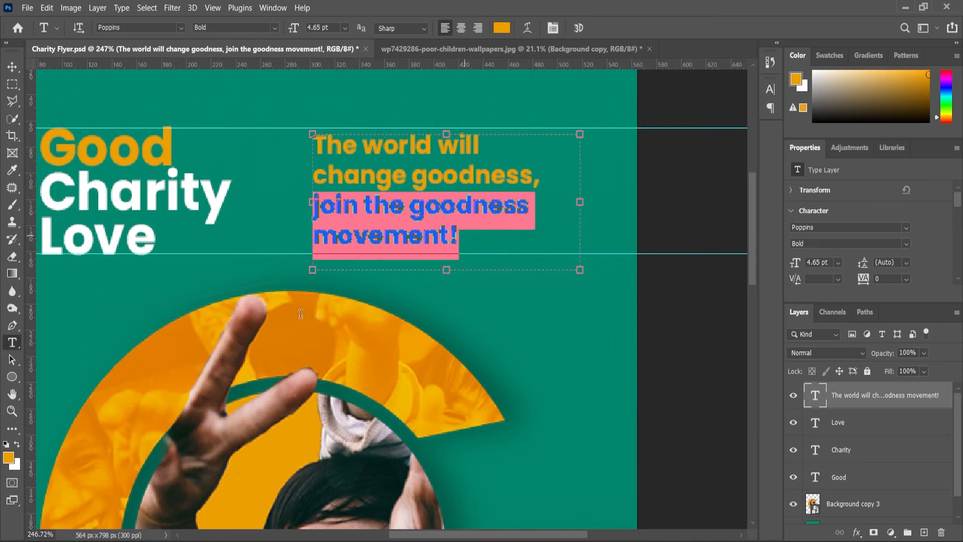
left_click(17, 443)
left_click(8, 458)
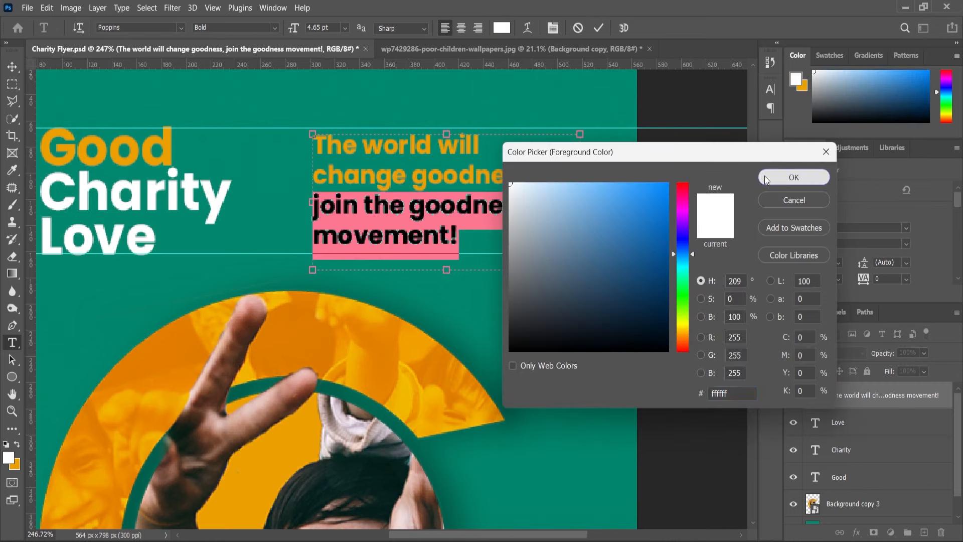
left_click(793, 177)
key("ctrl+Return")
Set the whole slogan text to the Poppins SemiBold style.
left_click(12, 342)
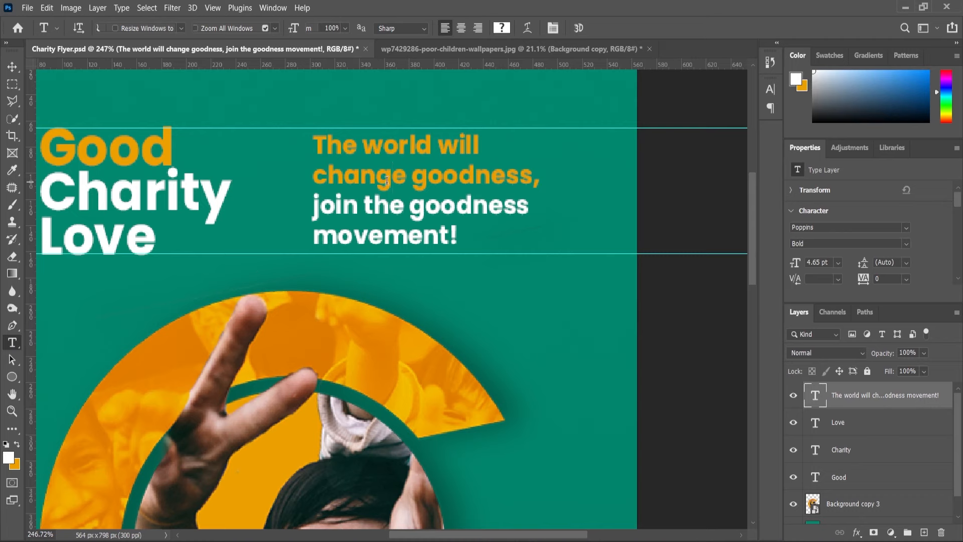
left_click(386, 180)
key("ctrl+a")
left_click(274, 28)
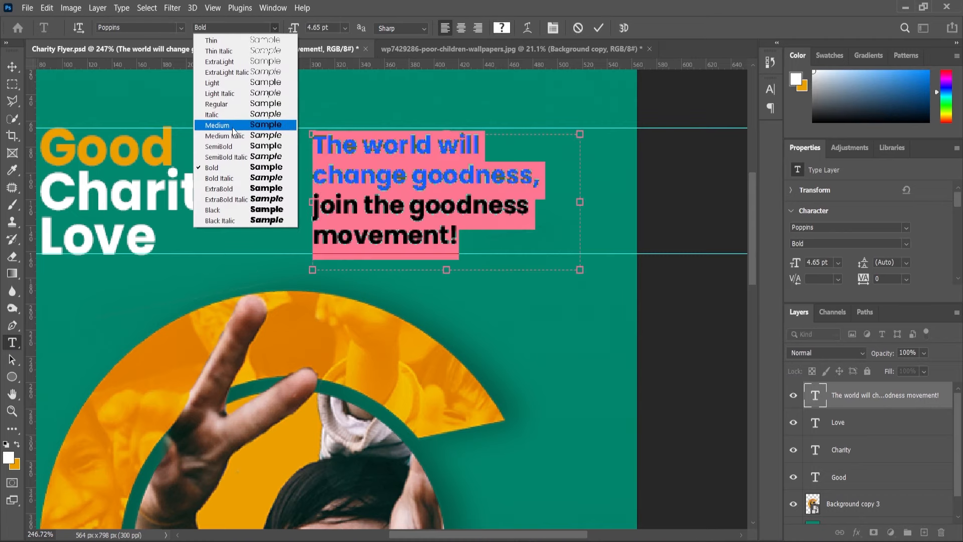
left_click(230, 146)
left_click(15, 413)
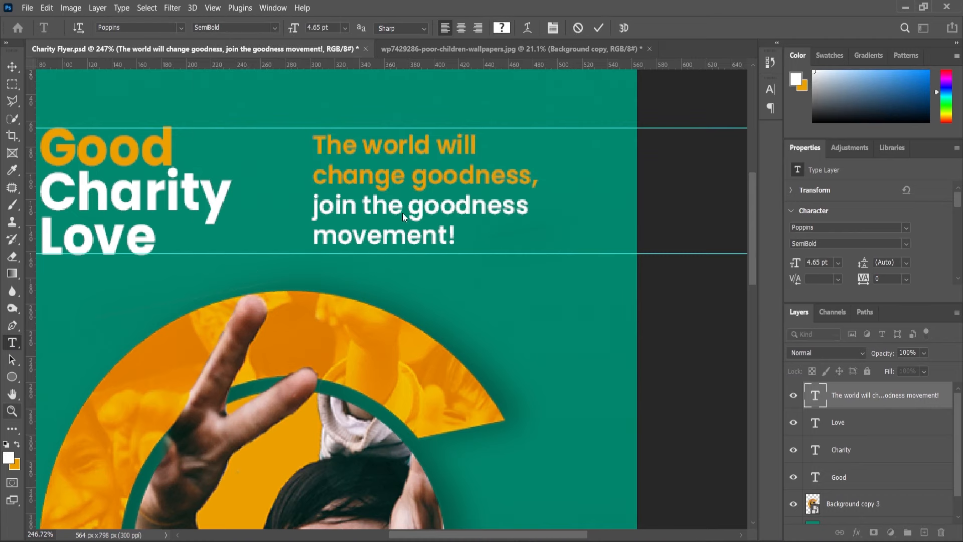
Copy the lines About, School and Works from the Content text file and return to the flyer.
scroll(401, 208, "down", 6)
scroll(556, 331, "down", 5)
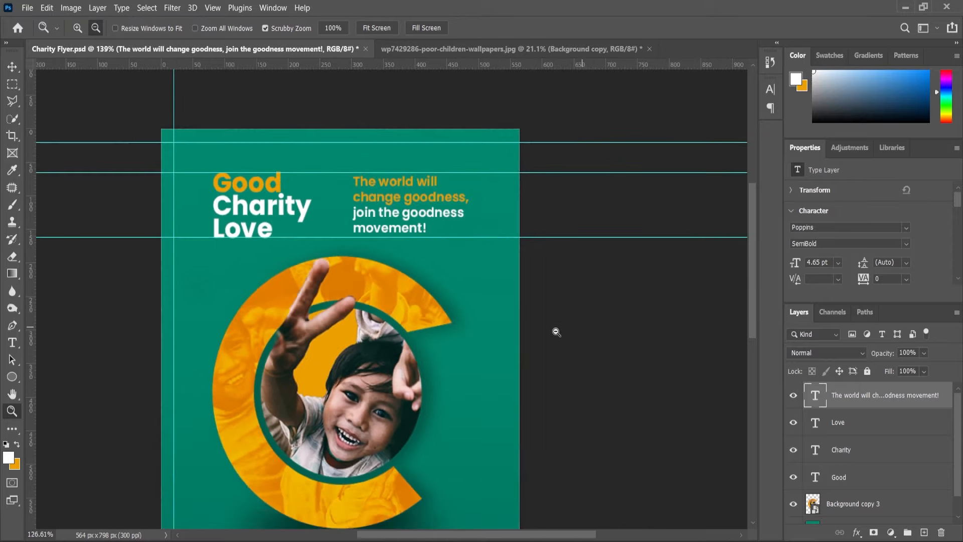
scroll(369, 396, "up", 7)
scroll(431, 442, "down", 3)
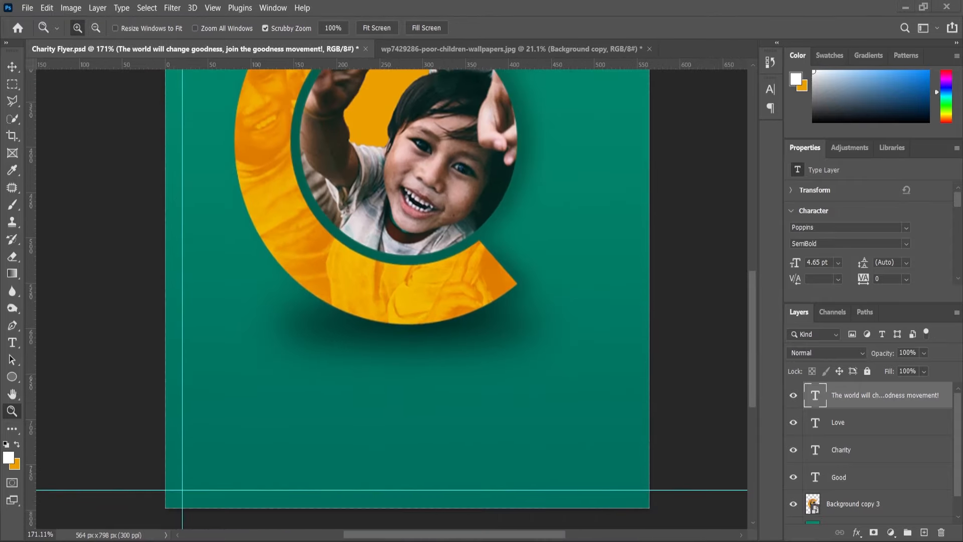
key("alt+Tab")
left_click(94, 237)
left_click_drag(93, 261, 60, 238)
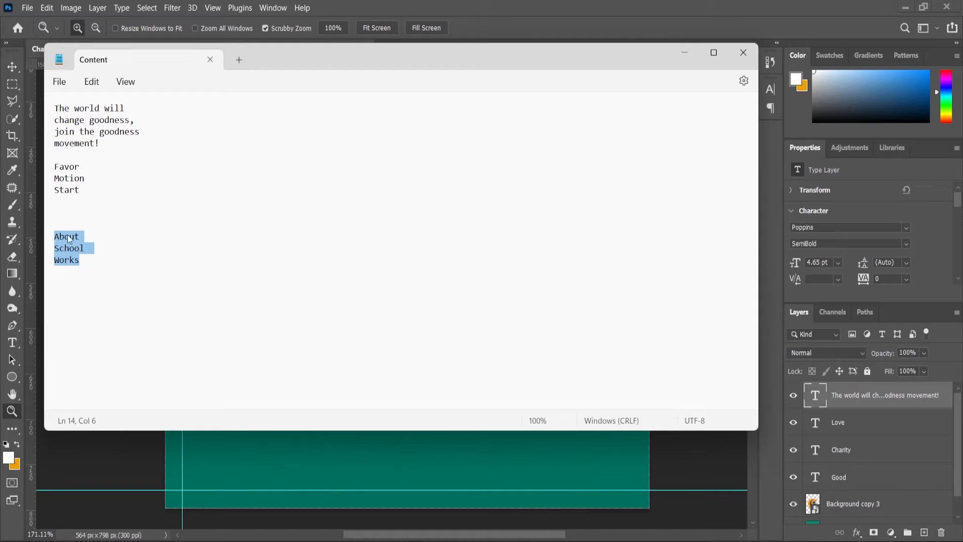
left_click(688, 50)
Add the copied About School Works lines as orange text below the ring, near the flyer's lower-left corner.
scroll(151, 429, "up", 1)
key("t")
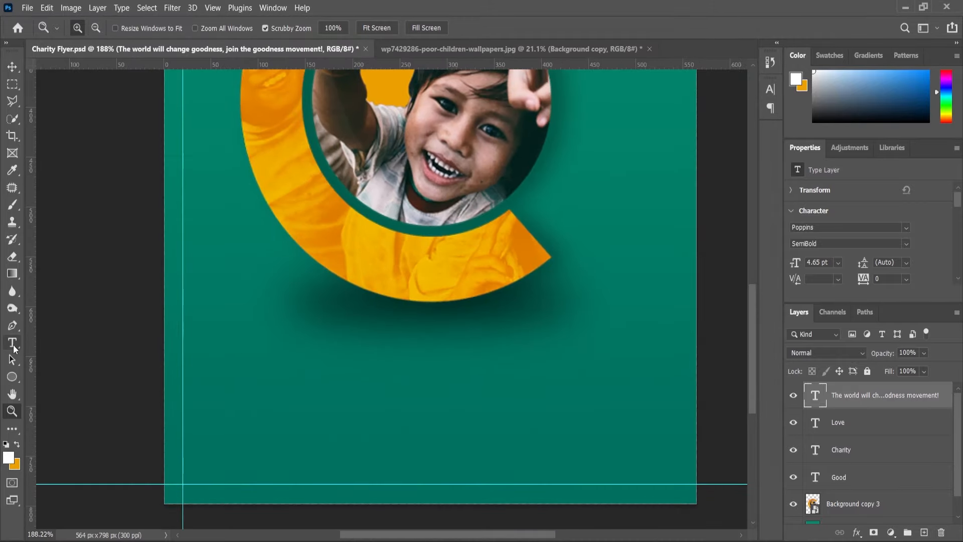
left_click(226, 397)
type("About School Works")
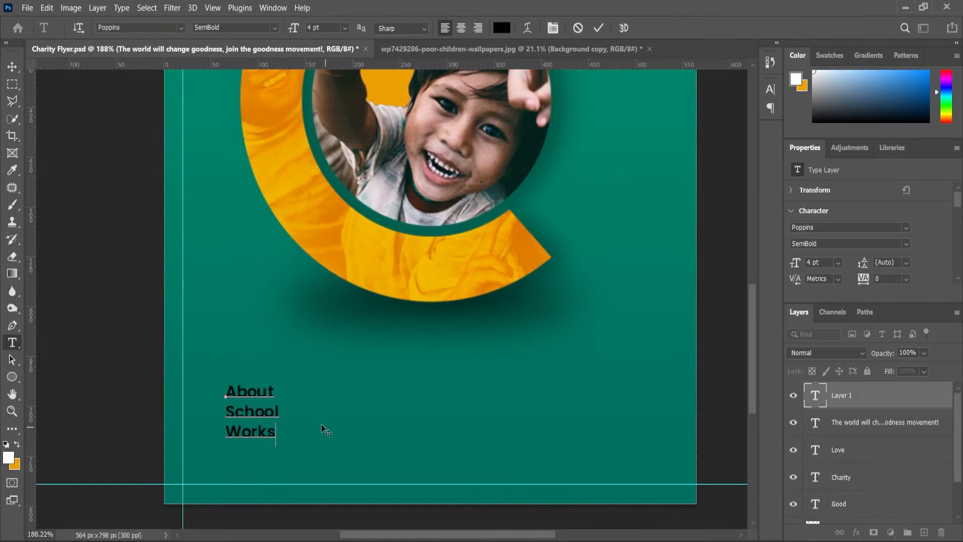
key("ctrl+a")
left_click(17, 443)
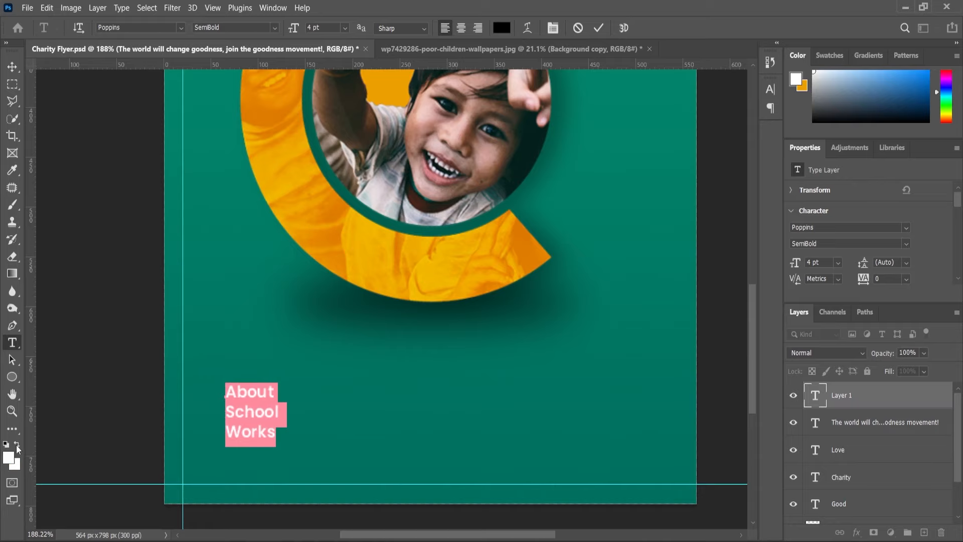
left_click(9, 71)
key("alt+BackSpace")
scroll(323, 401, "down", 1)
scroll(284, 391, "up", 1)
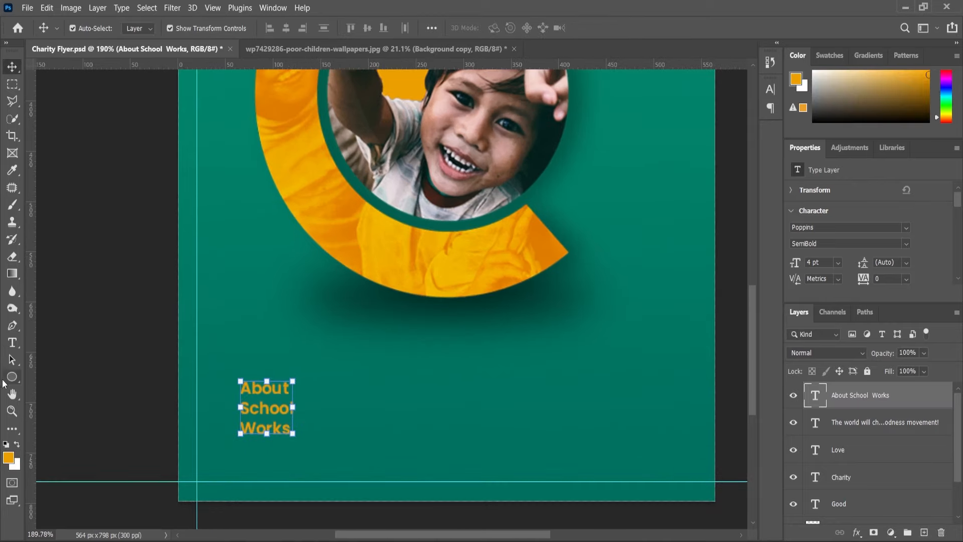
Set the About School Works text to the Poppins Bold style.
left_click(10, 344)
left_click(261, 399)
key("ctrl+a")
left_click(275, 28)
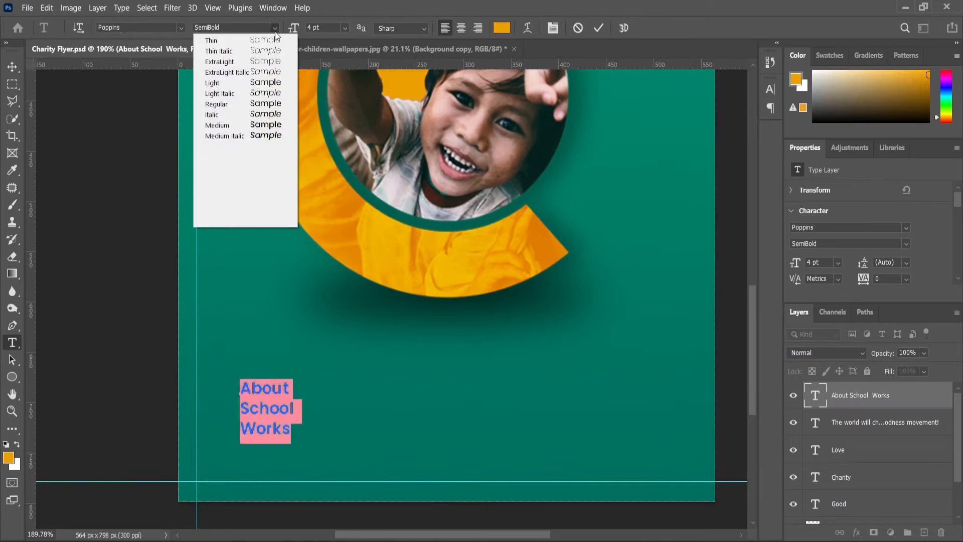
left_click(225, 168)
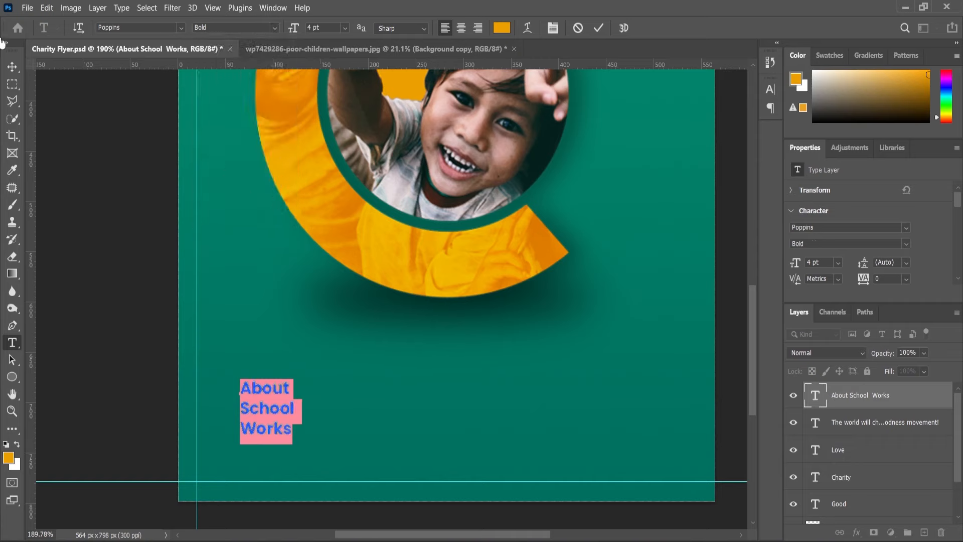
Scale the About School Works text to 135.26% and move it slightly left and down.
left_click(12, 68)
key("ctrl+t")
left_click_drag(302, 379, 306, 369)
left_click_drag(274, 407, 266, 412)
key("Return")
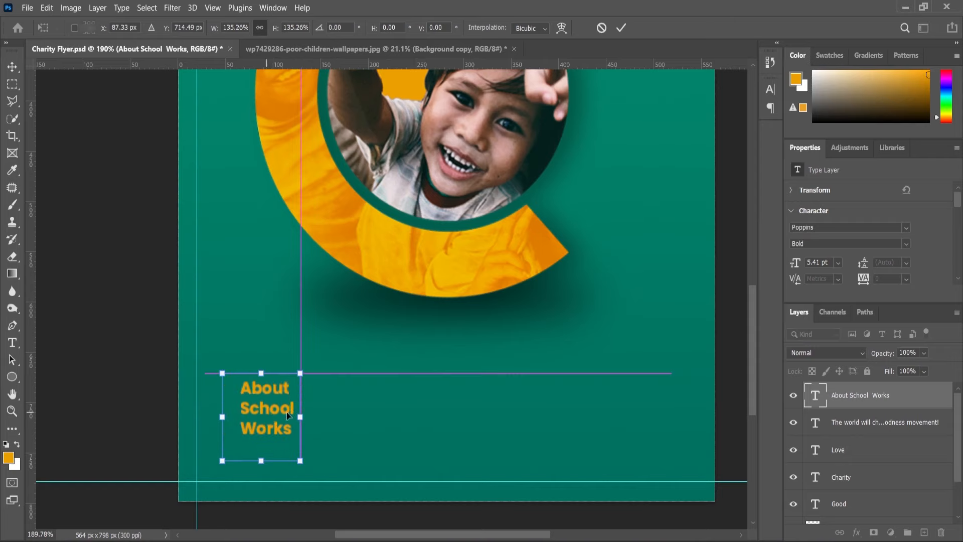
Set the About School Works text's tracking to 0 and its leading to 5 pt.
double_click(244, 415)
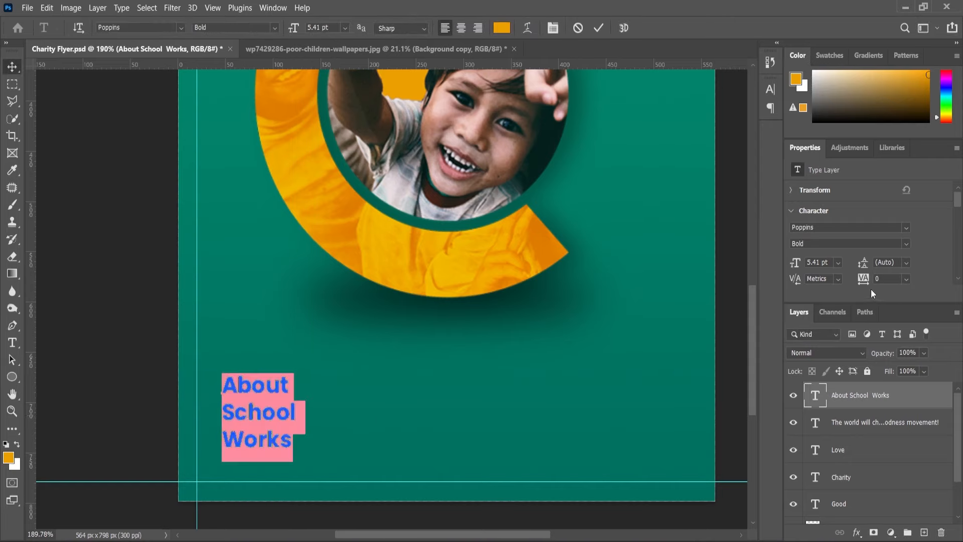
left_click_drag(864, 278, 865, 286)
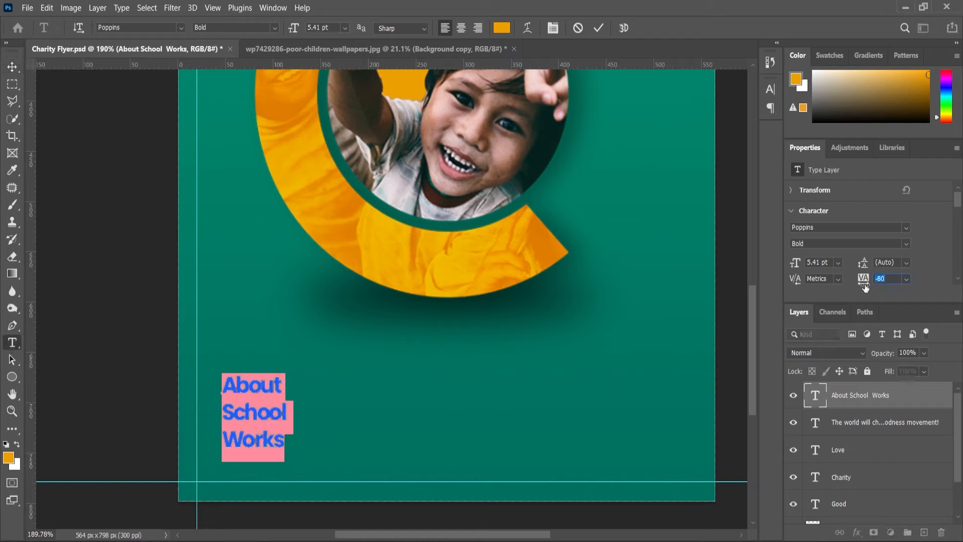
left_click(908, 278)
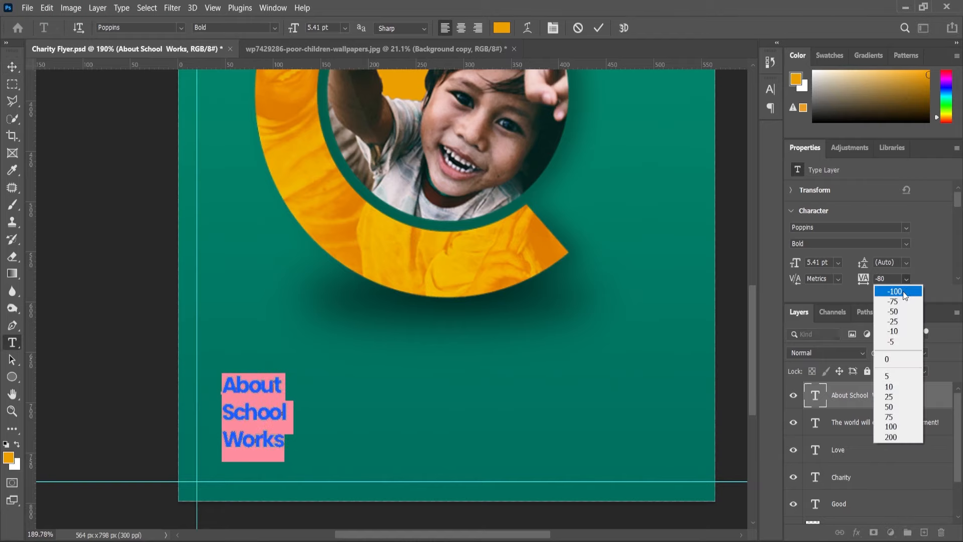
left_click(897, 339)
left_click_drag(863, 265, 863, 270)
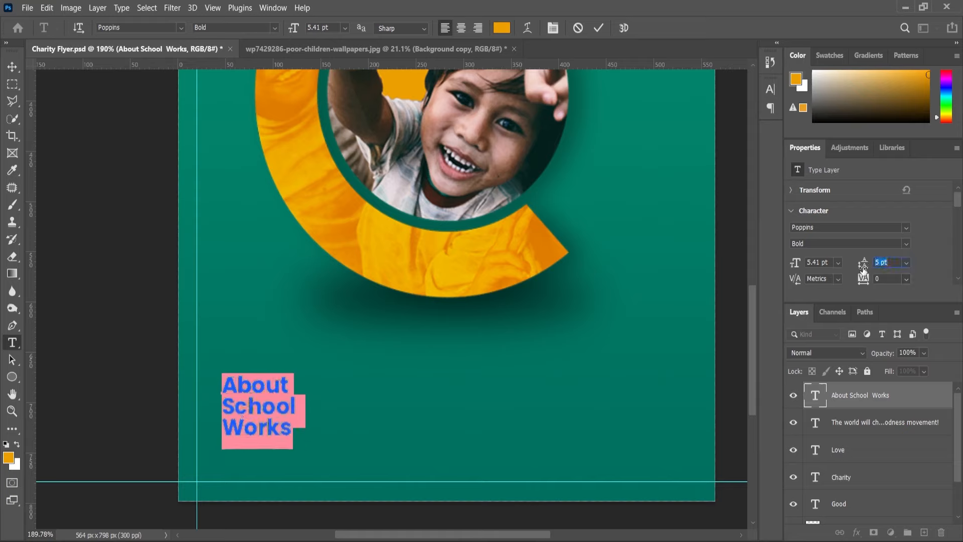
left_click(13, 69)
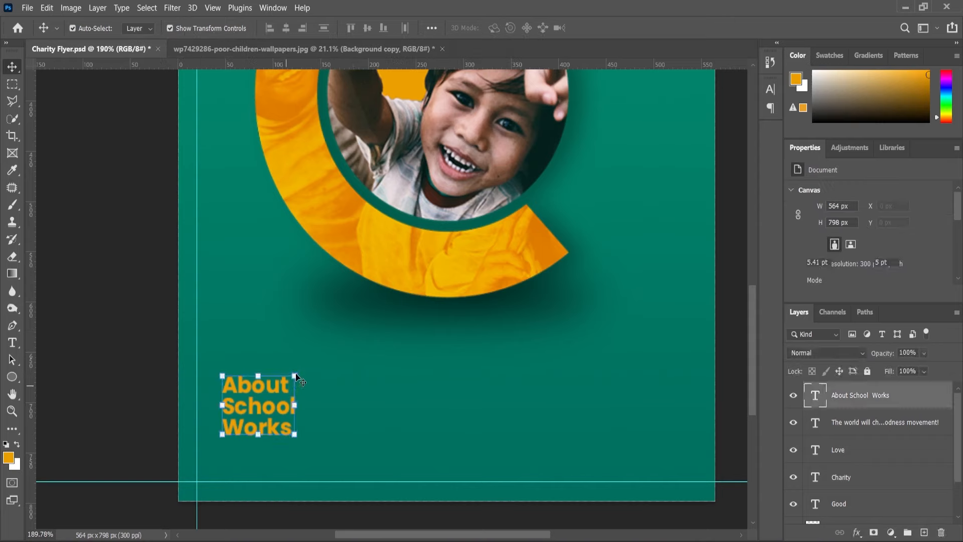
Scale the About School Works text to 112.08% and move it right to align with the headline's left edge.
left_click_drag(295, 376, 281, 390)
key("Return")
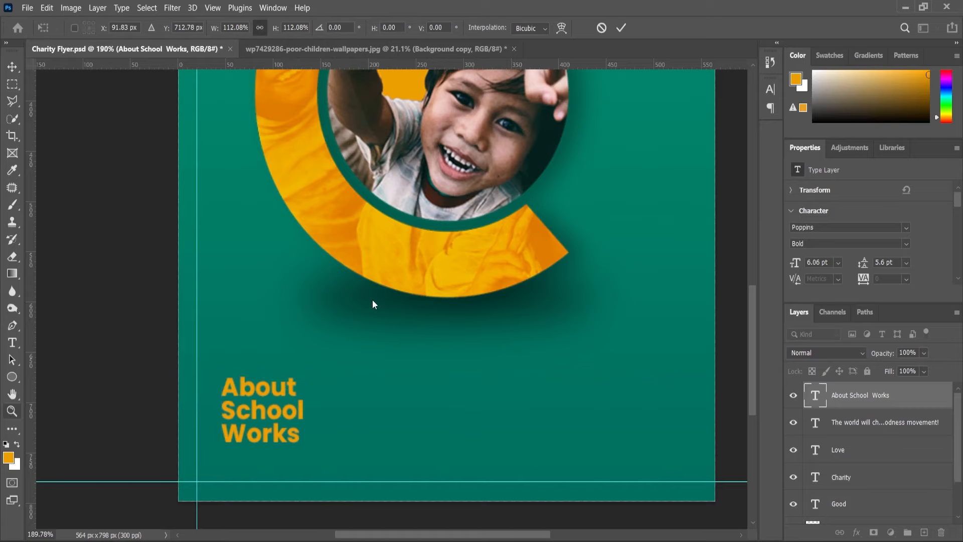
scroll(381, 323, "down", 4)
scroll(423, 402, "up", 1)
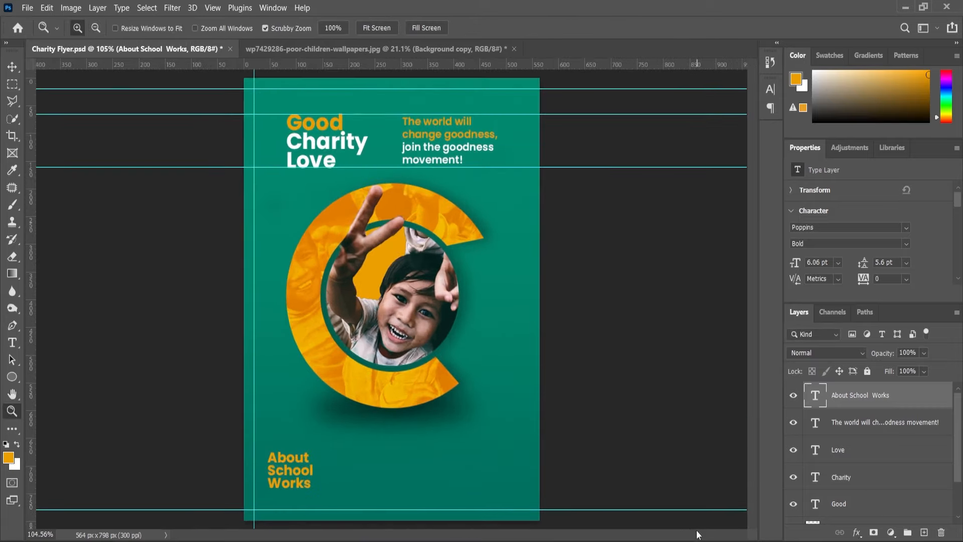
scroll(423, 411, "up", 1)
key("v")
left_click_drag(289, 497, 313, 496)
scroll(358, 479, "down", 2)
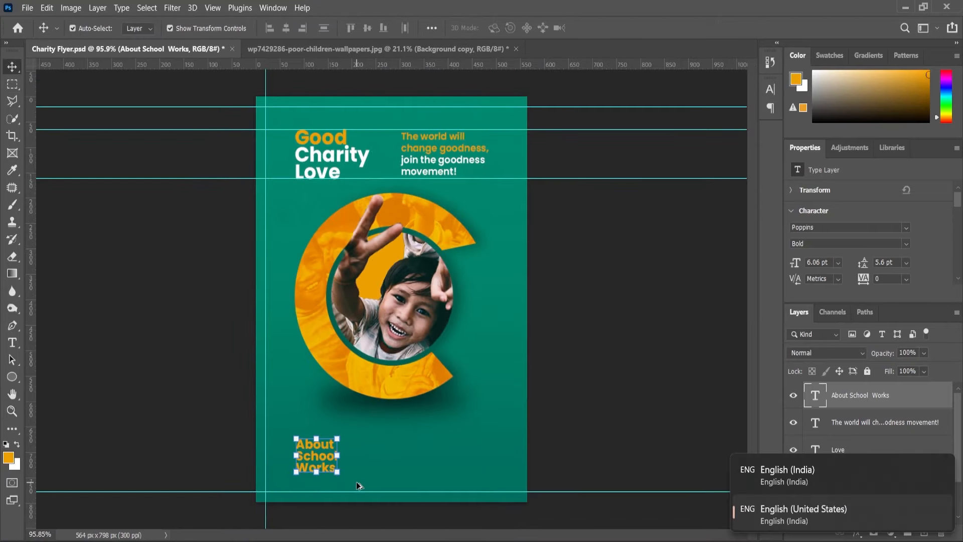
Add a Lorem ipsum placeholder paragraph beside the About School Works text, in white with the Poppins Regular style.
scroll(356, 481, "up", 5)
key("t")
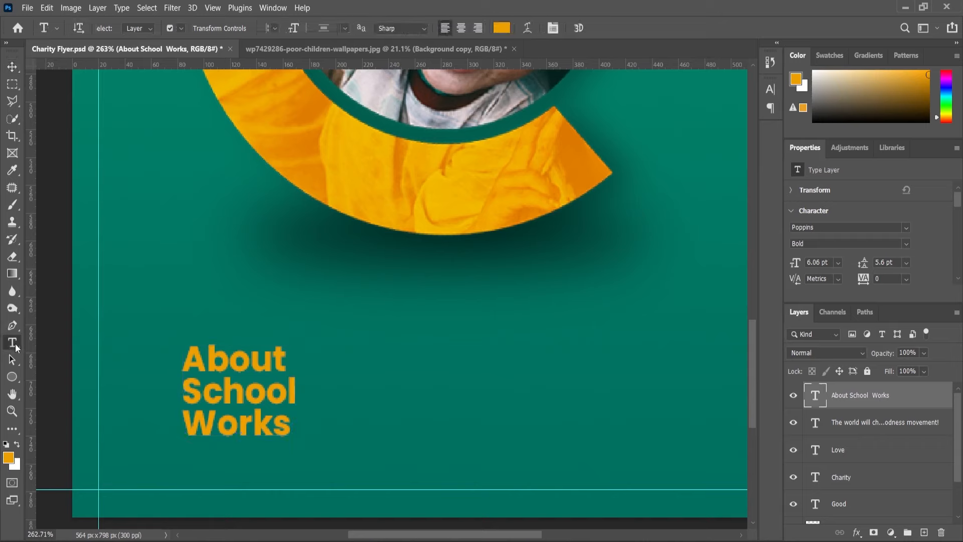
left_click_drag(316, 348, 583, 425)
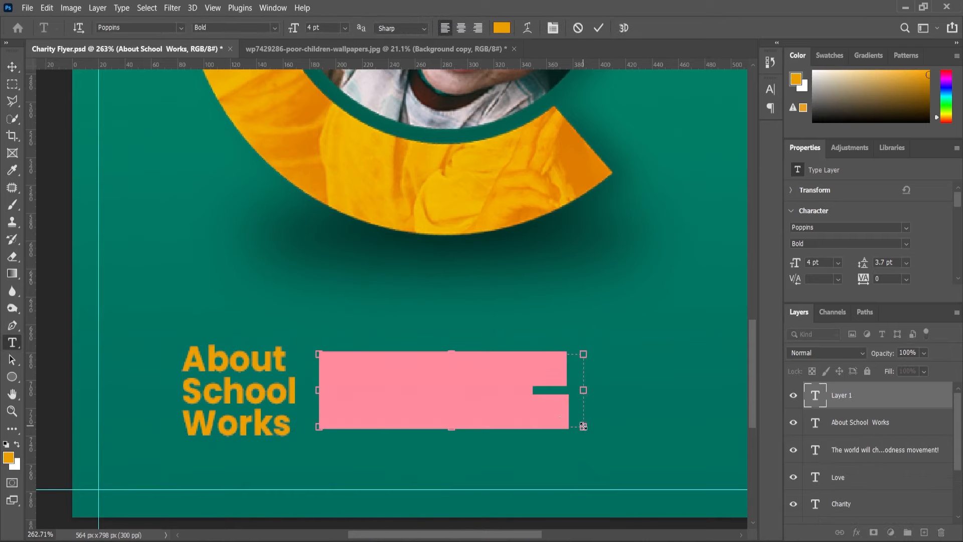
left_click(17, 447)
left_click(236, 27)
left_click(231, 110)
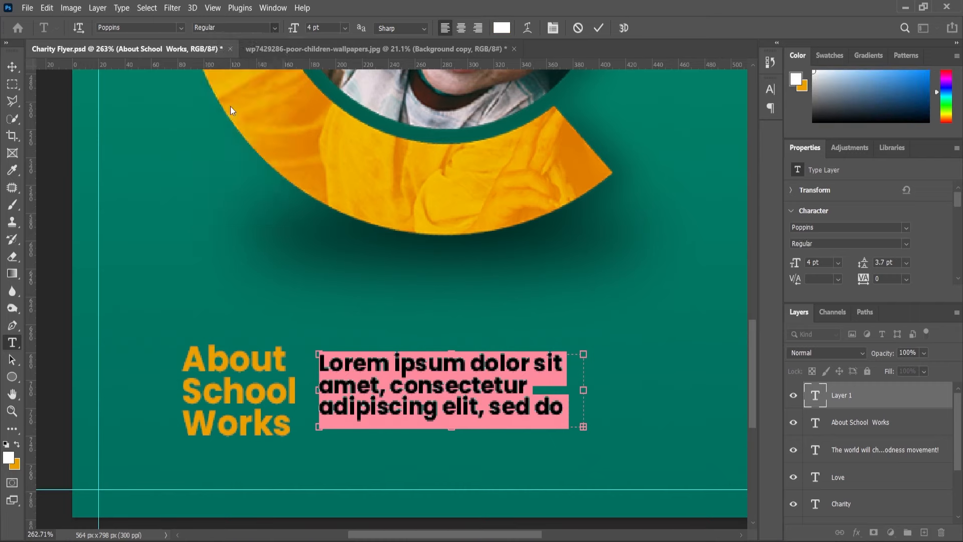
Set the placeholder paragraph's font size to 2 pt and its leading to Auto.
left_click_drag(294, 30, 295, 36)
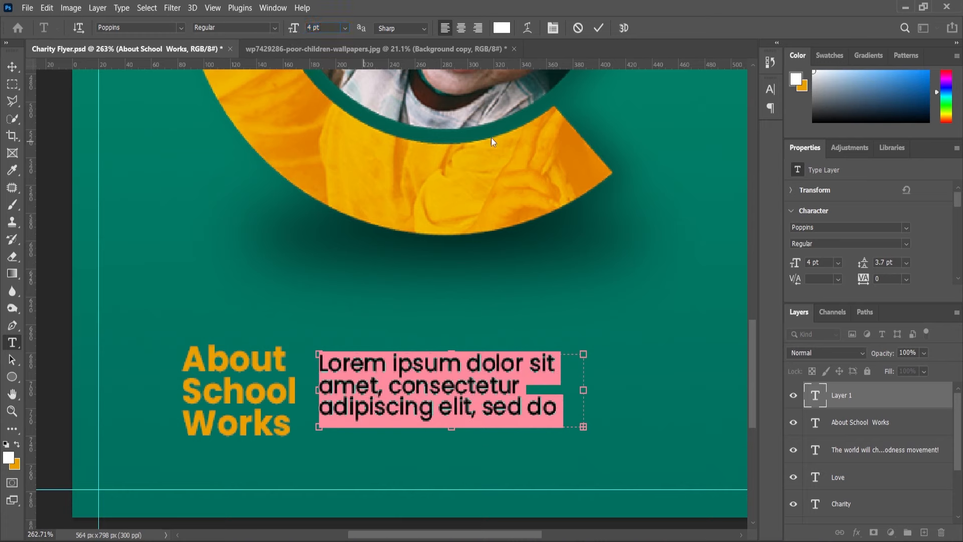
type("2")
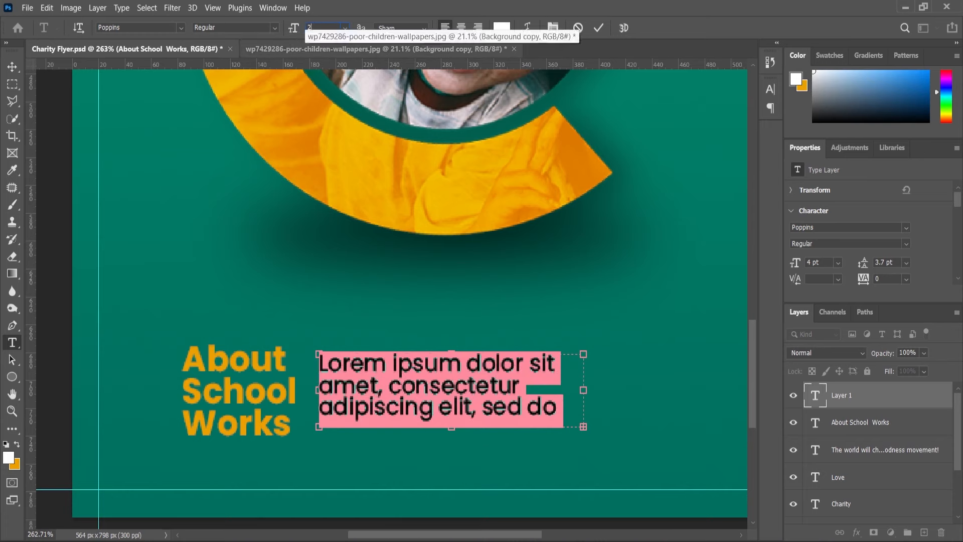
key("Return")
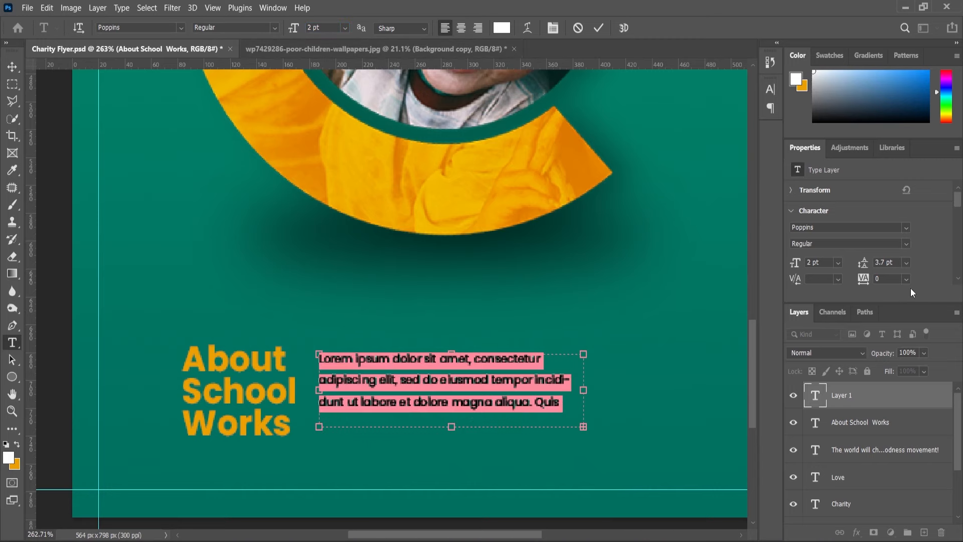
left_click(905, 262)
left_click(885, 273)
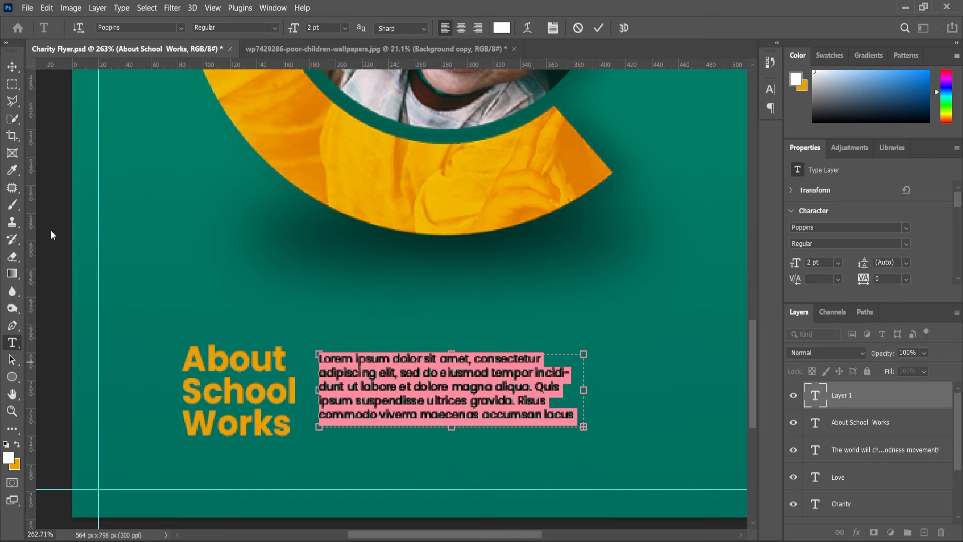
left_click(13, 67)
left_click(464, 319)
scroll(466, 324, "down", 5)
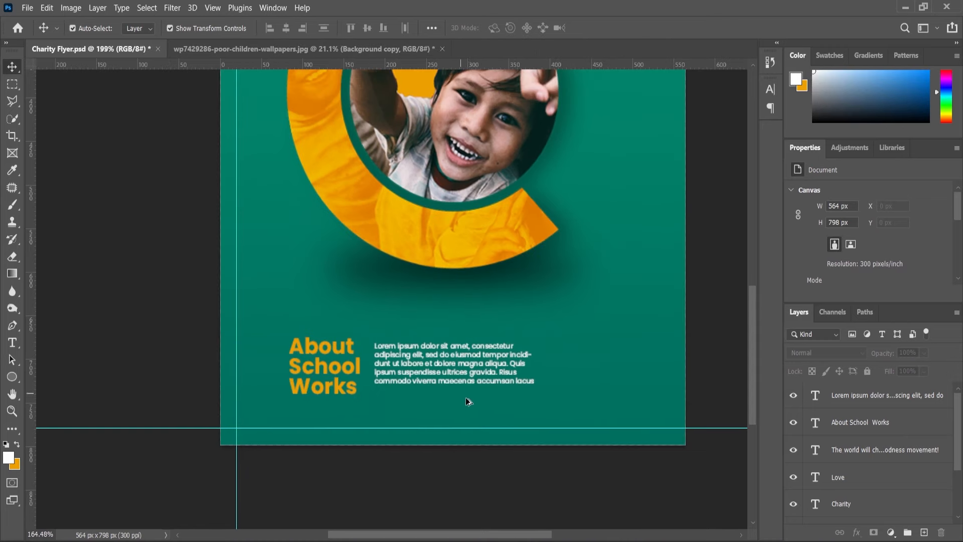
Set the placeholder paragraph to the Poppins Light style.
scroll(466, 402, "up", 3)
left_click(476, 363)
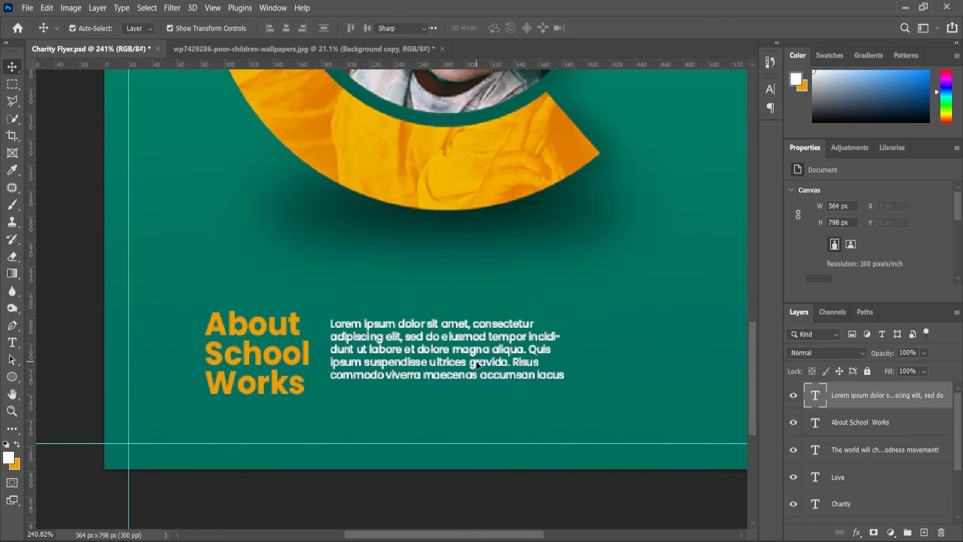
double_click(477, 363)
left_click(234, 27)
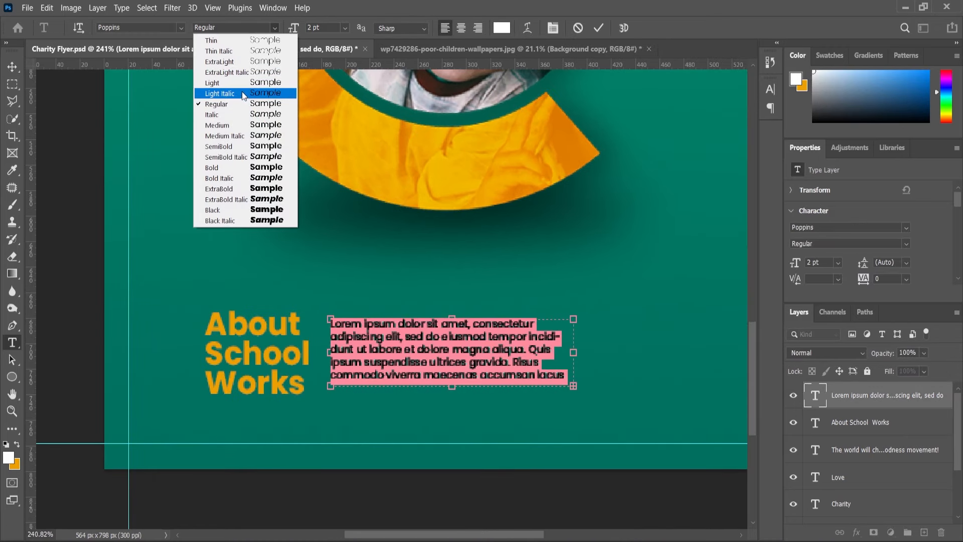
left_click(251, 83)
left_click(91, 361)
Examine the small footer paragraph and the lower half of the flyer at several magnifications.
scroll(474, 269, "down", 7)
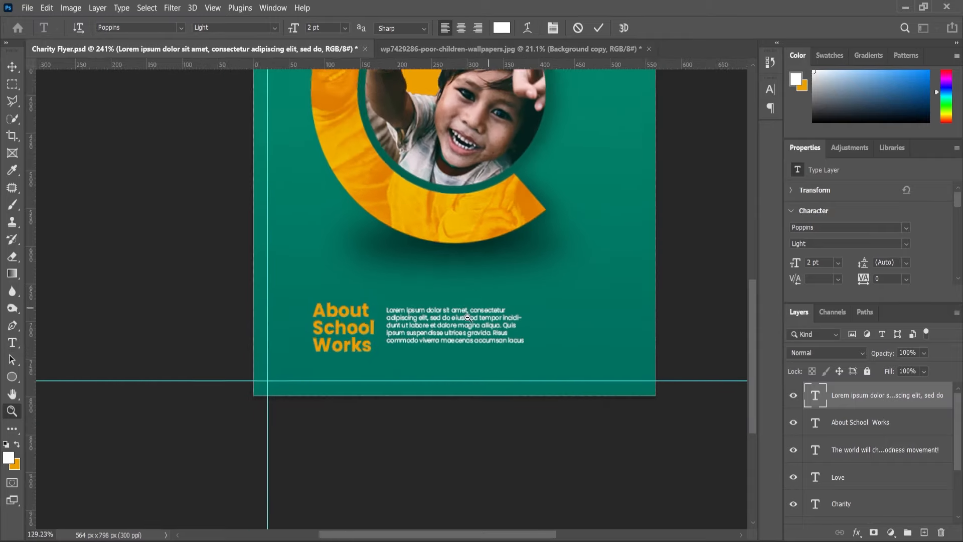
scroll(429, 426, "up", 3)
scroll(416, 432, "down", 2)
scroll(398, 381, "up", 4)
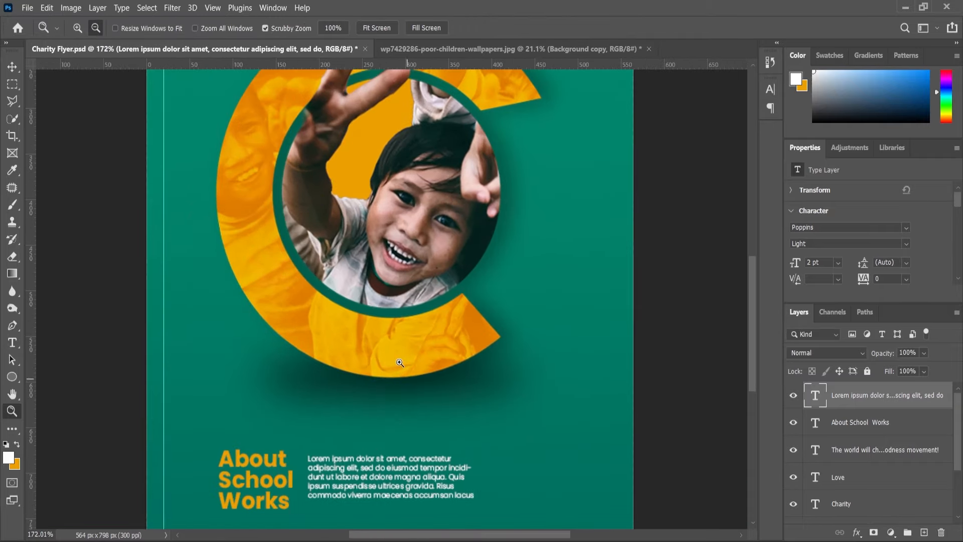
scroll(670, 376, "down", 4)
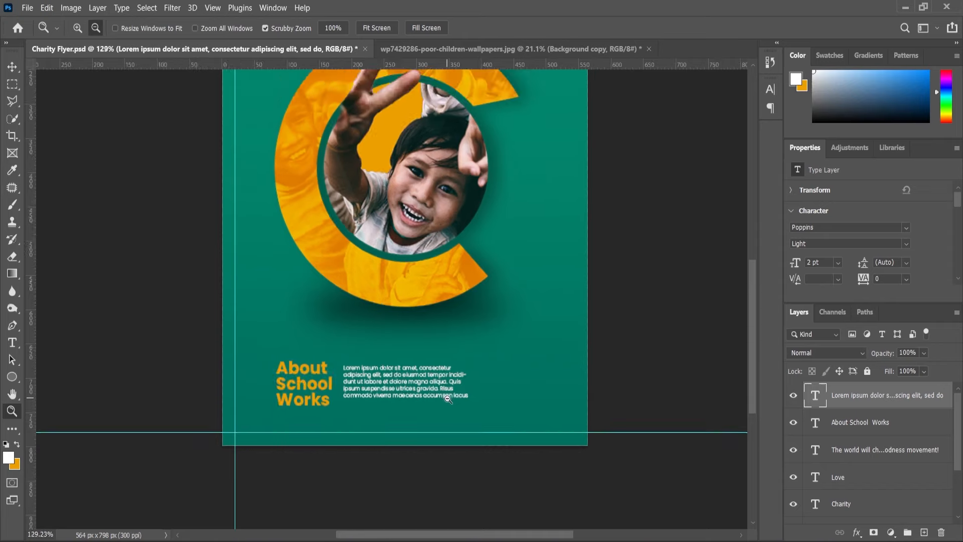
scroll(441, 408, "up", 2)
scroll(445, 407, "down", 1)
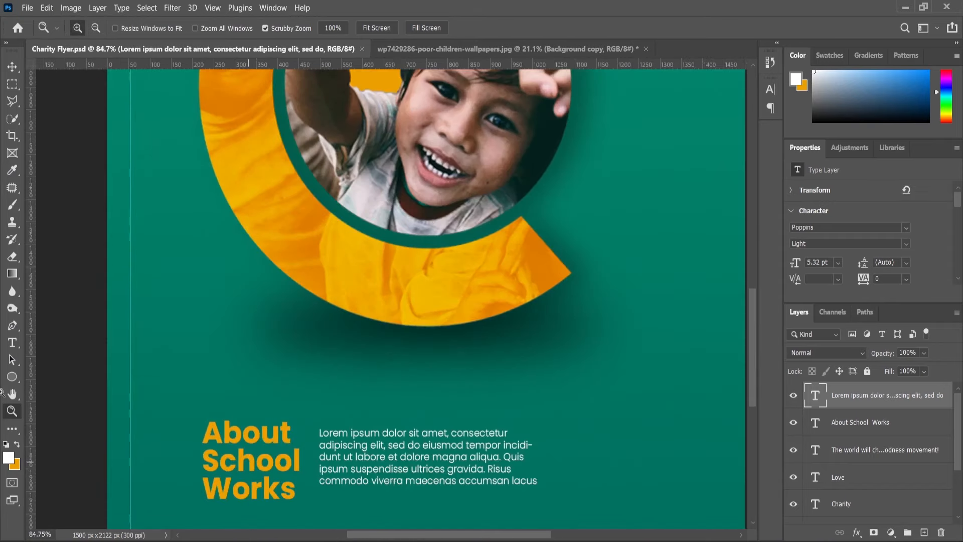
Set the placeholder paragraph's font size to 6 pt and its style to Poppins Regular.
left_click(12, 342)
left_click(441, 474)
key("ctrl+a")
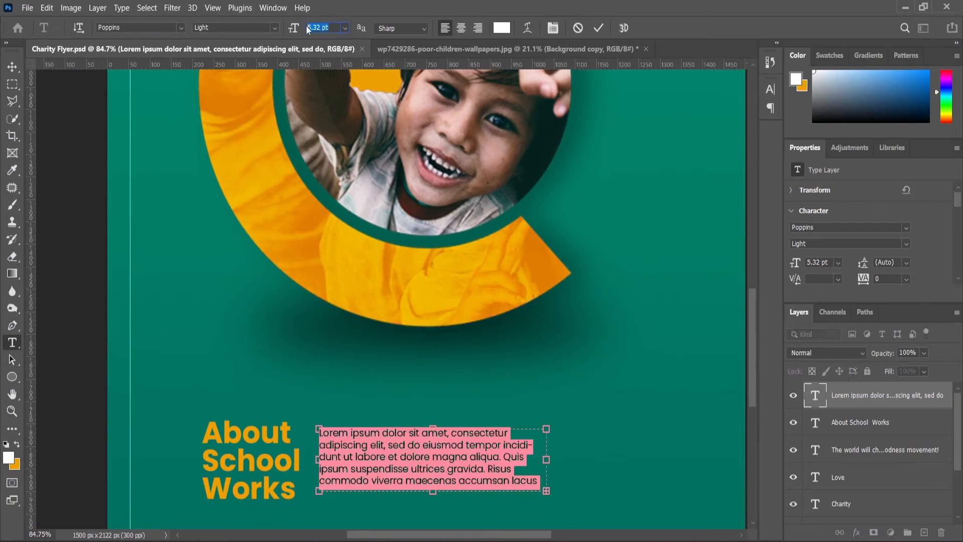
key("Return")
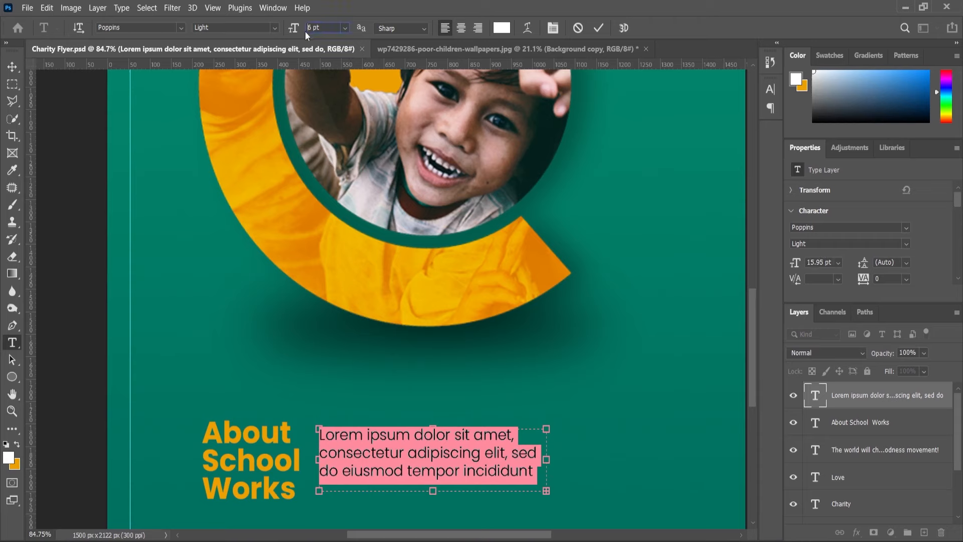
key("Return")
left_click(271, 27)
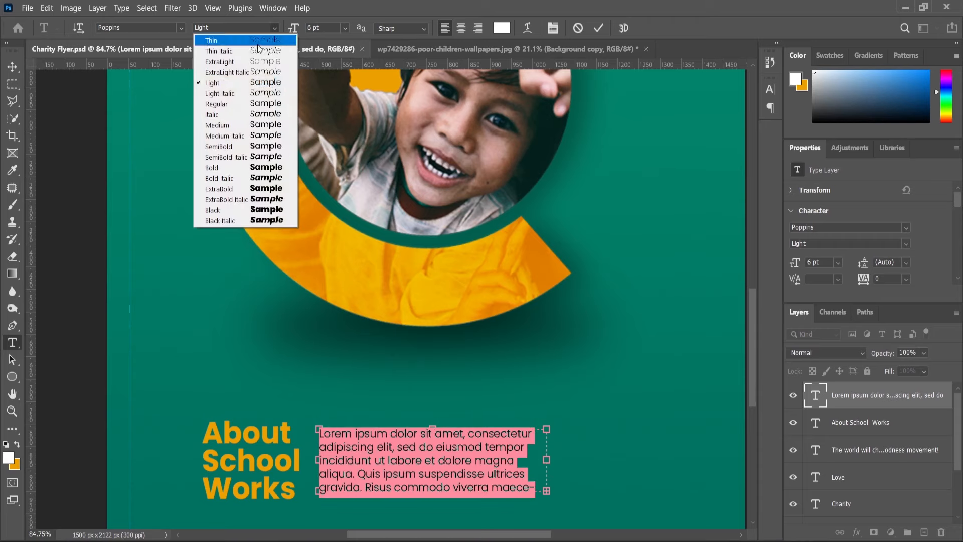
left_click(221, 113)
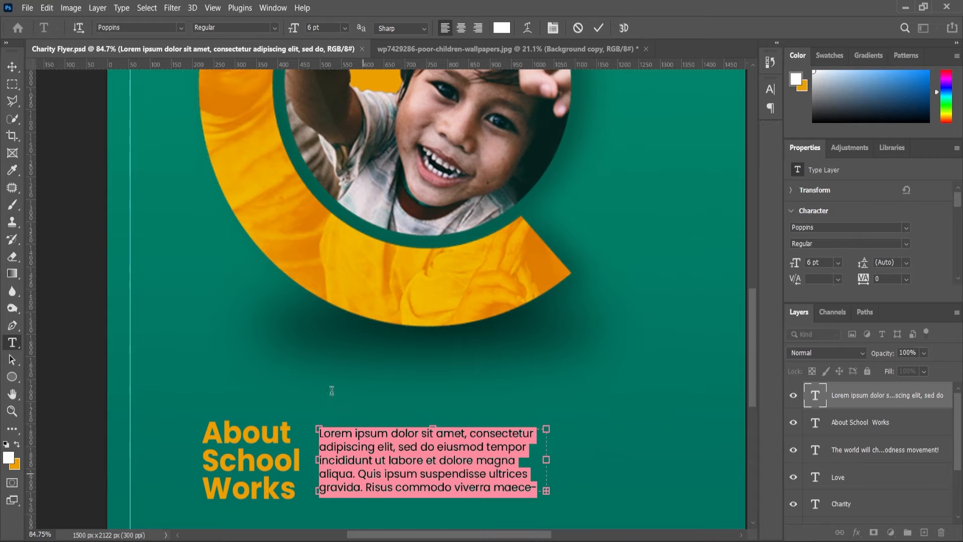
scroll(331, 390, "down", 4)
left_click(11, 69)
scroll(318, 458, "down", 1)
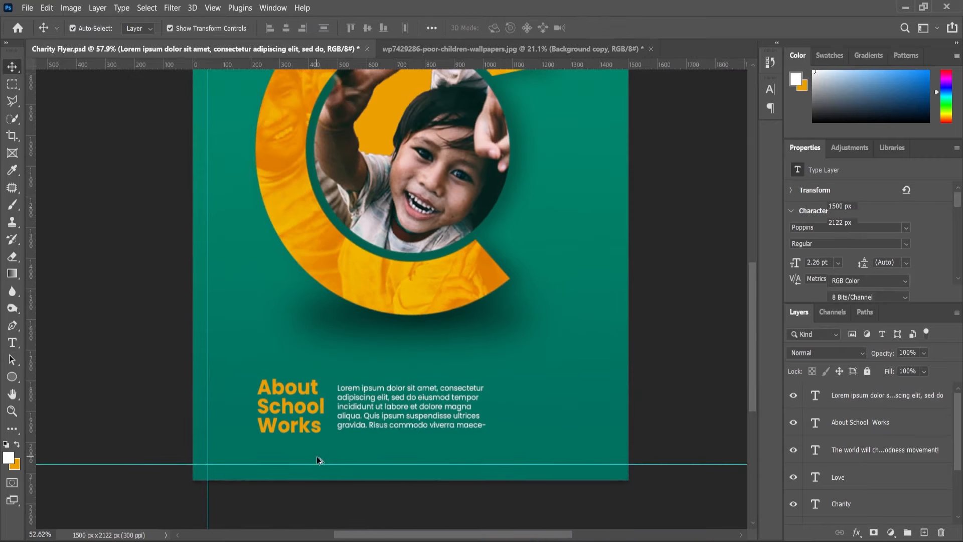
Place a vertical guide at the About School Works text's left edge and draw a rectangle about 239 × 19 px below the text.
scroll(317, 459, "up", 5)
key("u")
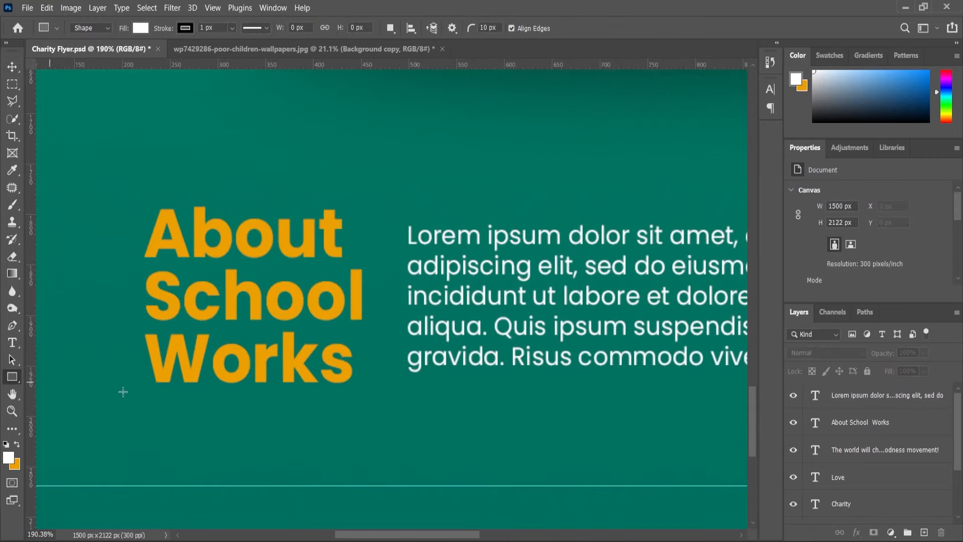
left_click_drag(35, 358, 145, 352)
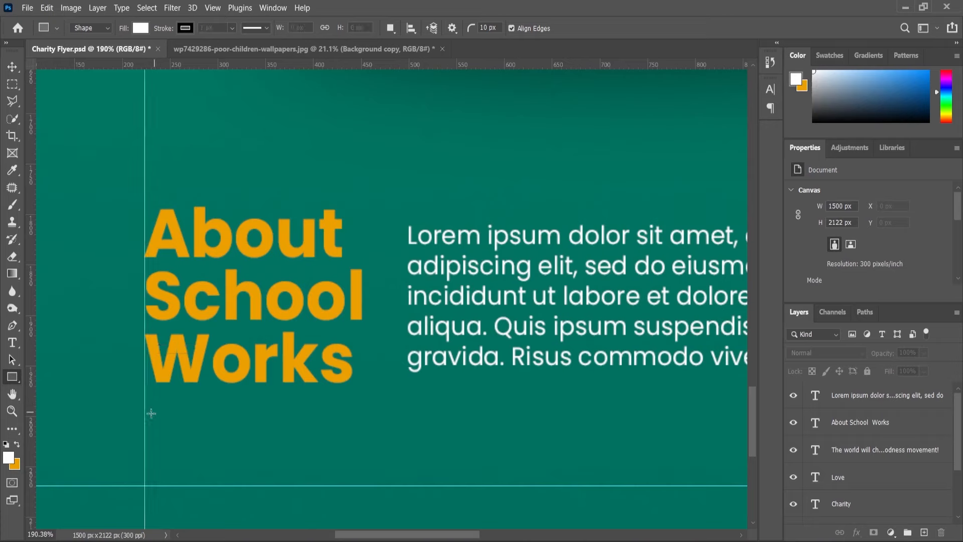
left_click_drag(145, 415, 372, 432)
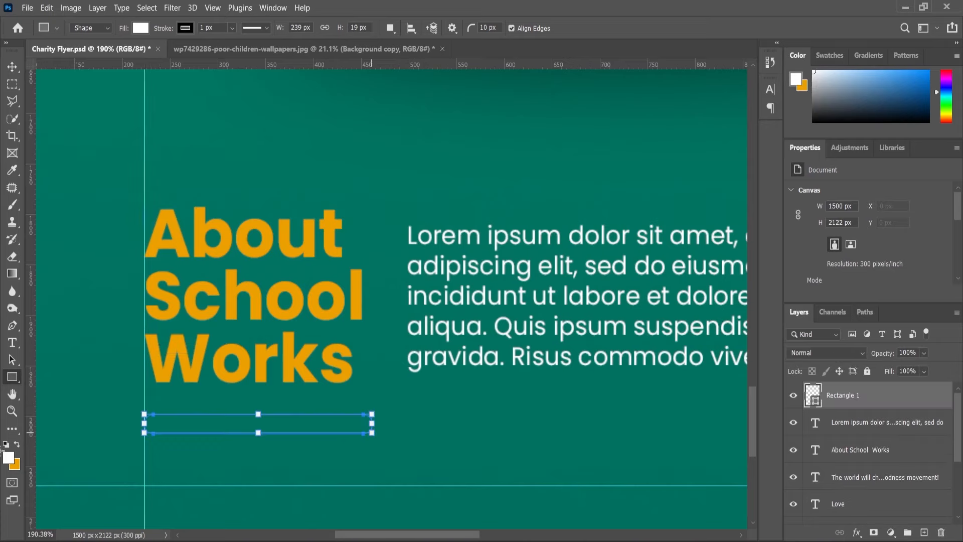
Remove the stroke from the white rectangle and set all its corner radii to 0 px.
scroll(835, 277, "down", 1)
left_click(832, 282)
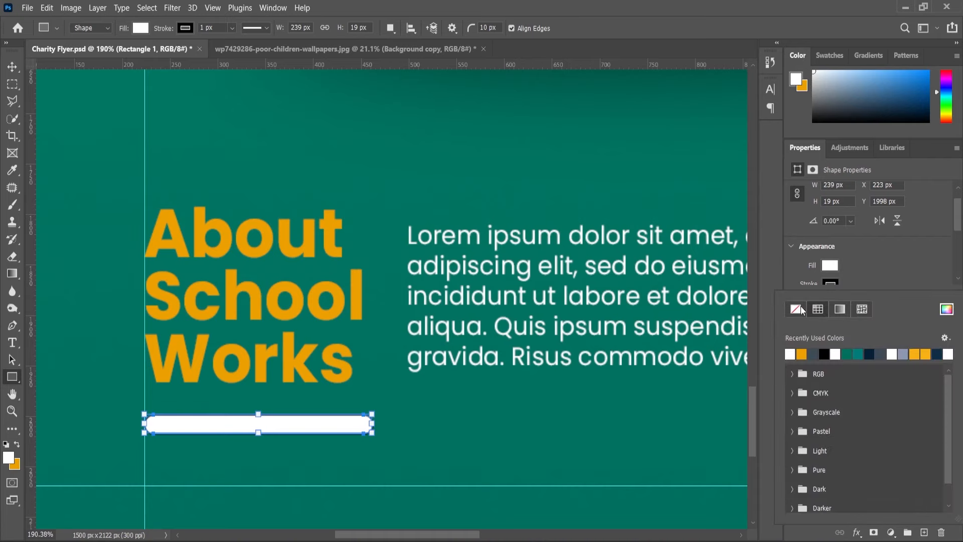
left_click(800, 308)
left_click(875, 271)
scroll(877, 267, "down", 2)
scroll(818, 282, "down", 5)
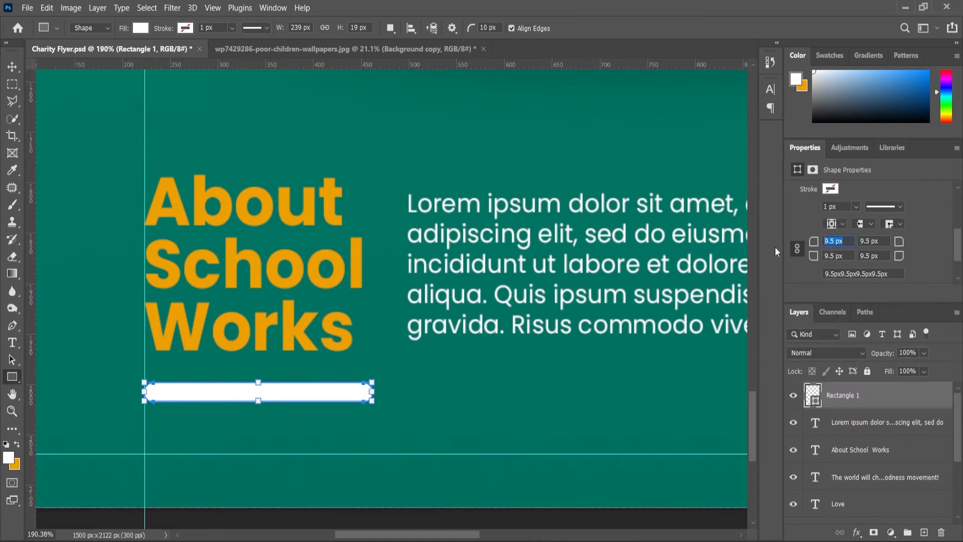
type("0")
key("Return")
Reduce the white rectangle's height to 68.42% while keeping its full width.
left_click(12, 68)
scroll(265, 433, "up", 3)
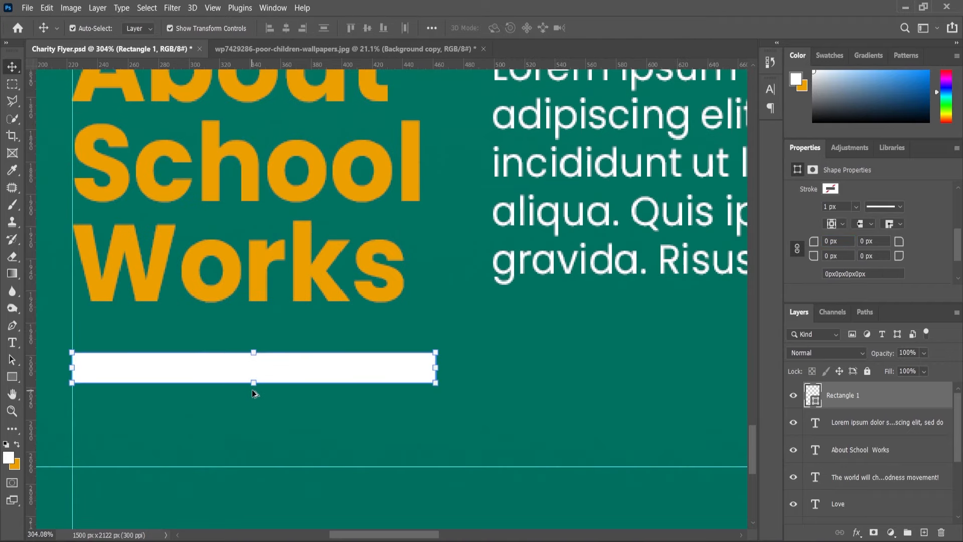
left_click_drag(254, 385, 253, 376)
scroll(281, 390, "down", 3)
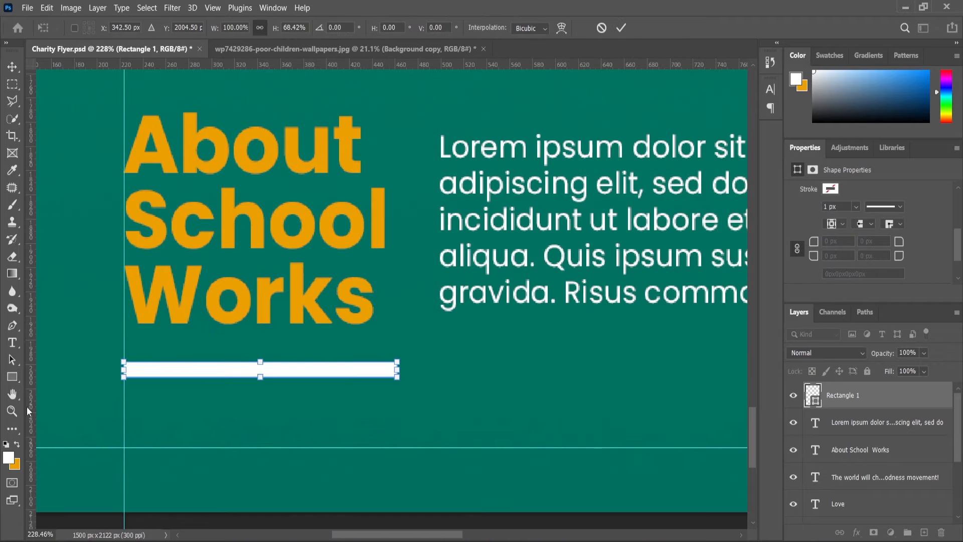
left_click(12, 410)
left_click(13, 343)
scroll(359, 452, "down", 1)
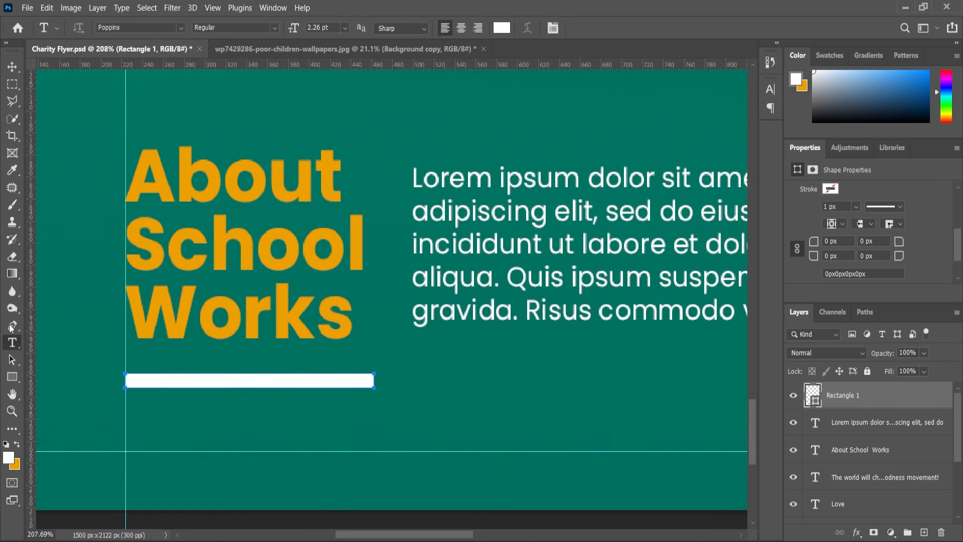
left_click_drag(30, 322, 414, 378)
left_click(453, 397)
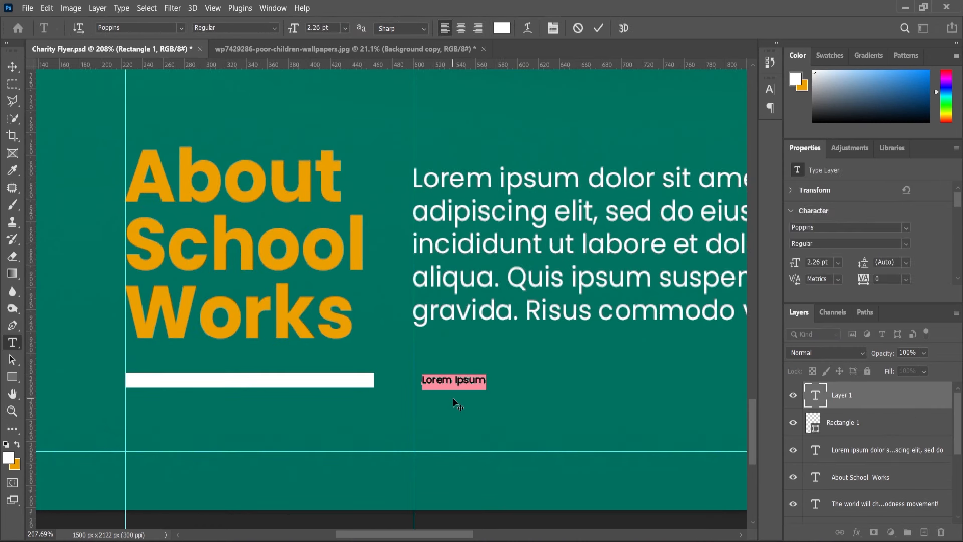
type("www.cha")
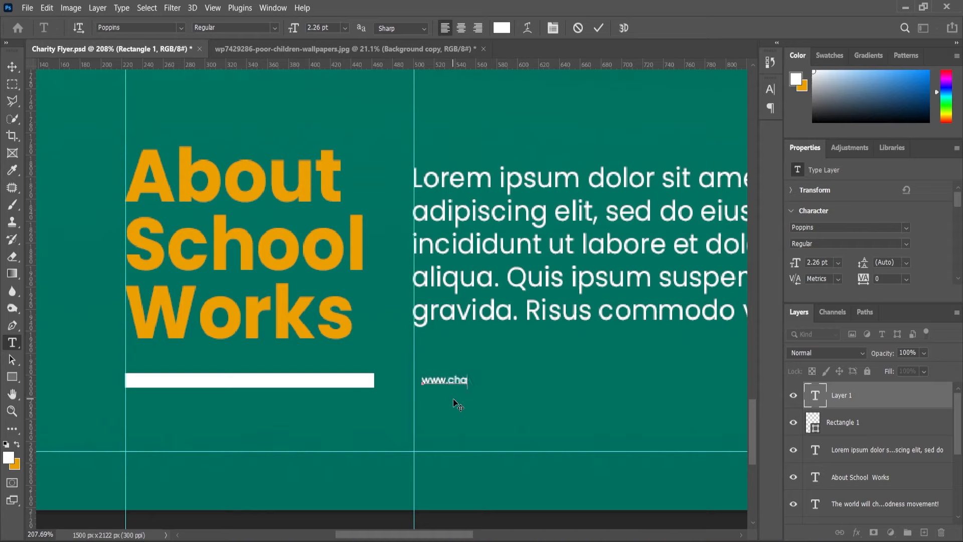
type("rityhouse.net")
Format the website text in orange at 6 pt with the Poppins Medium style.
key("ctrl+a")
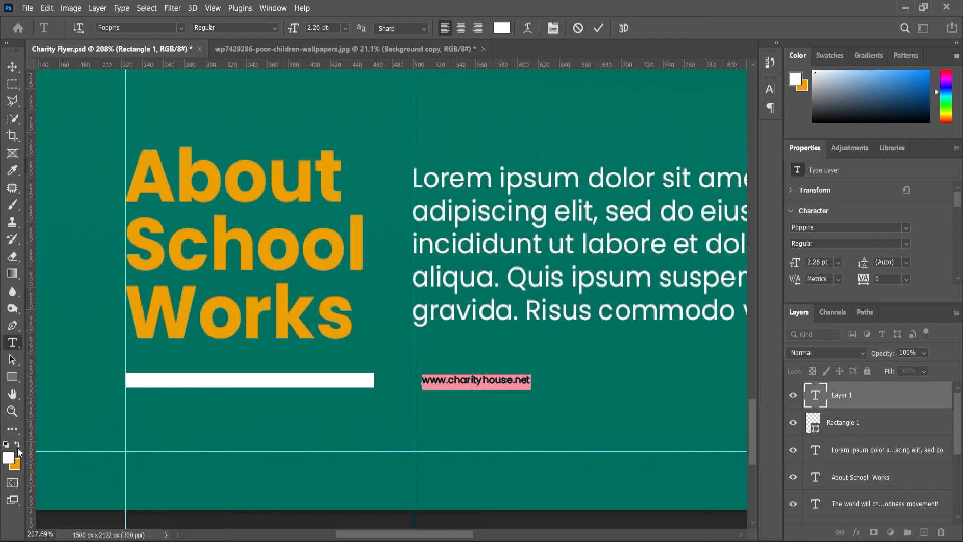
left_click(18, 447)
left_click_drag(293, 30, 294, 66)
left_click(271, 27)
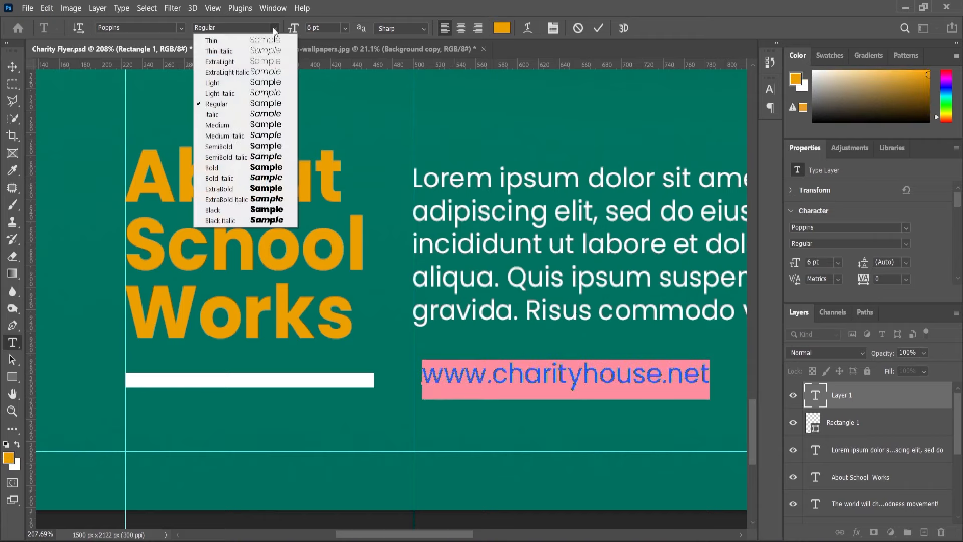
left_click(221, 125)
key("ctrl+Return")
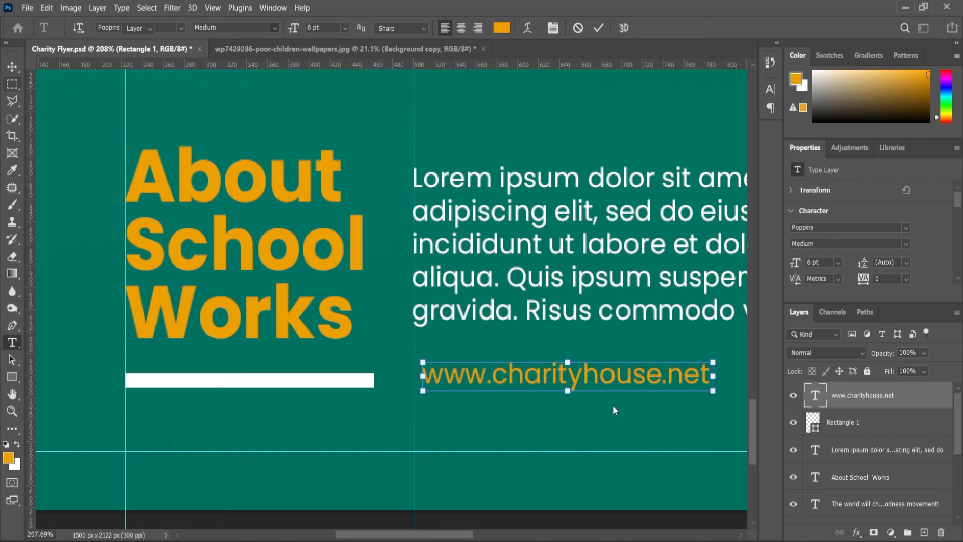
Scale the website text to 92.40% and move it to align with the paragraph's left edge and the white bar.
key("v")
scroll(612, 391, "down", 3)
scroll(610, 349, "up", 2)
key("ctrl+t")
left_click_drag(618, 323, 594, 326)
left_click_drag(396, 342, 381, 342)
key("Down")
key("Down")
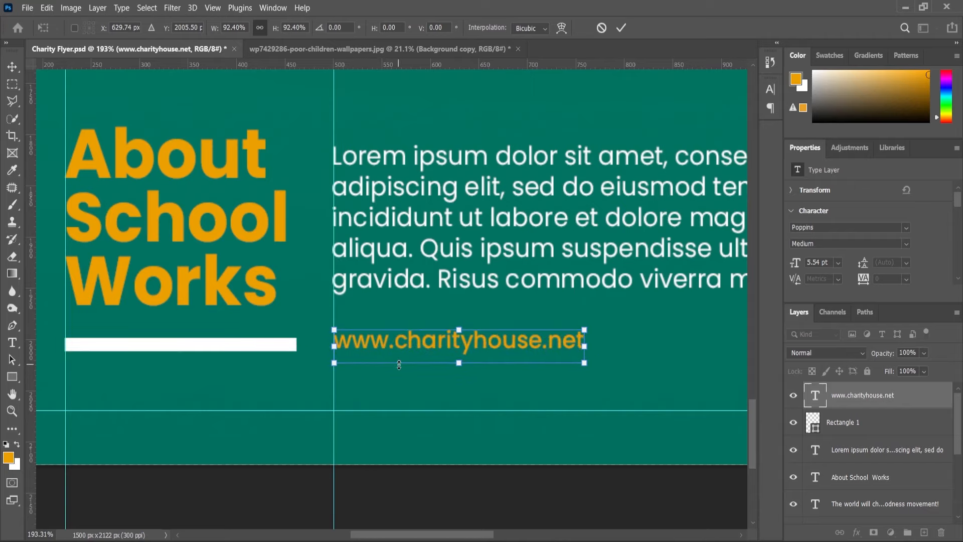
left_click(12, 411)
scroll(475, 346, "down", 7)
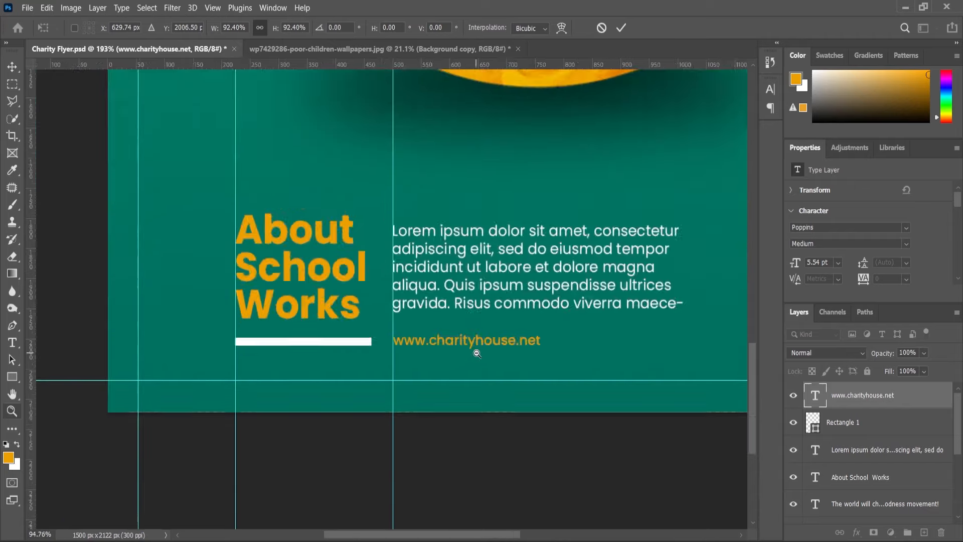
scroll(477, 358, "up", 4)
scroll(507, 332, "down", 1)
scroll(506, 337, "up", 1)
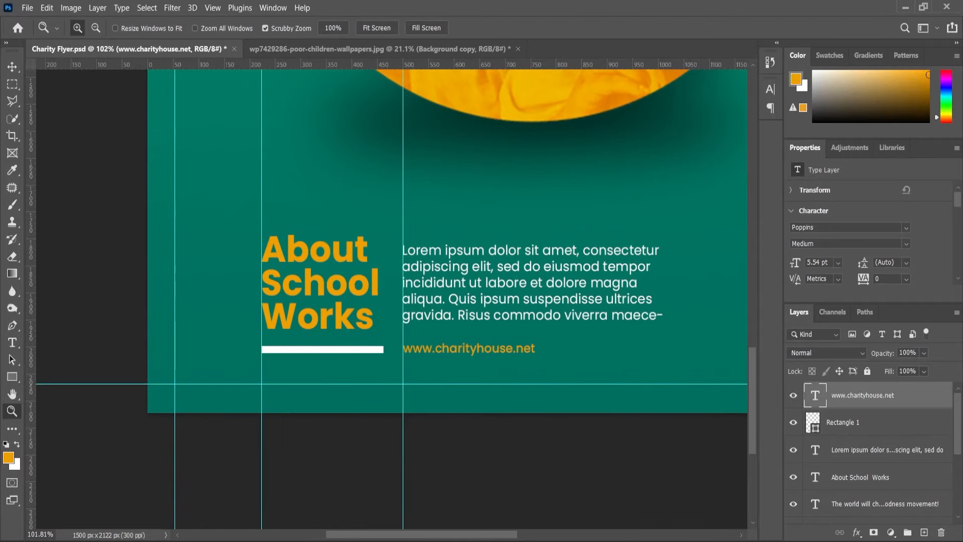
Change the website text's font style to Poppins SemiBold.
scroll(487, 370, "up", 2)
key("t")
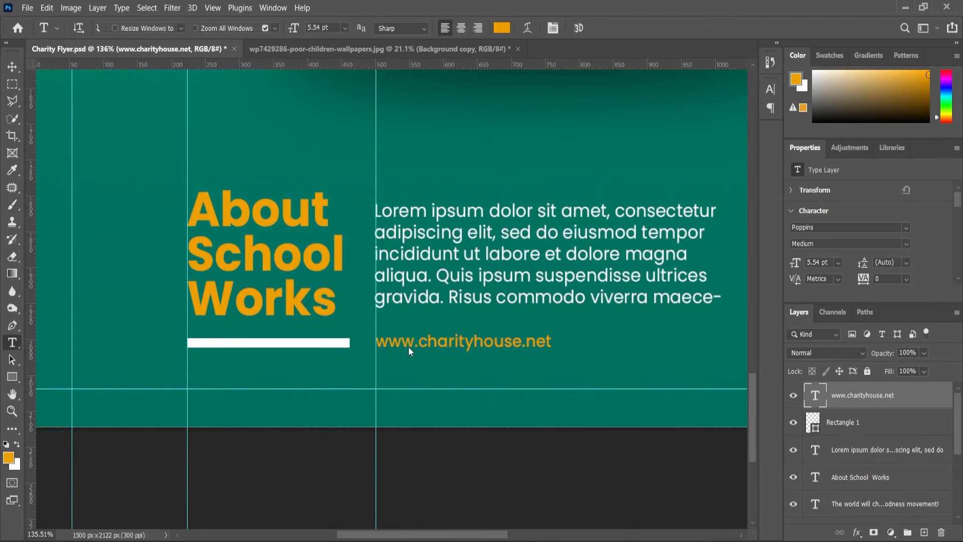
left_click(394, 346)
key("ctrl+a")
left_click(275, 28)
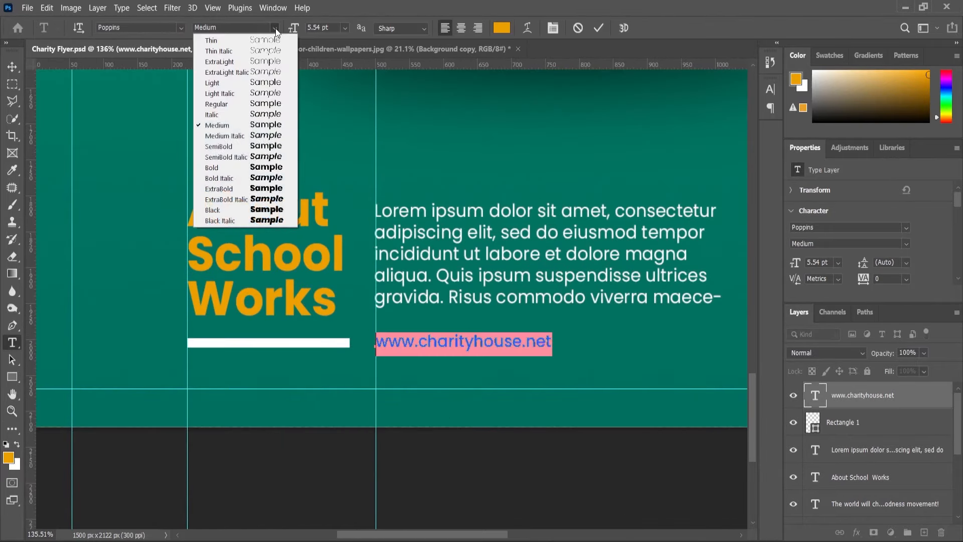
left_click(227, 146)
Append a vertical bar separator and the contact phone number after the website address on the same line.
left_click(552, 343)
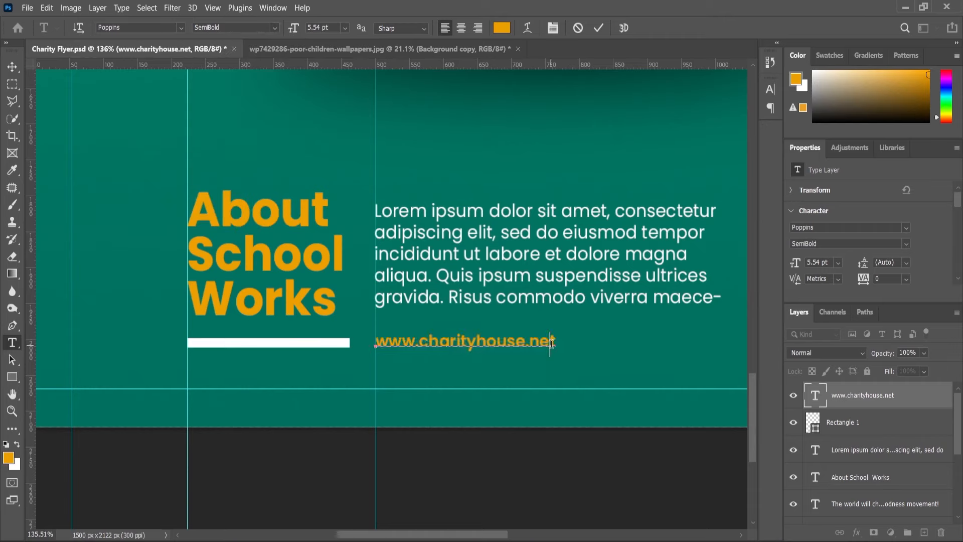
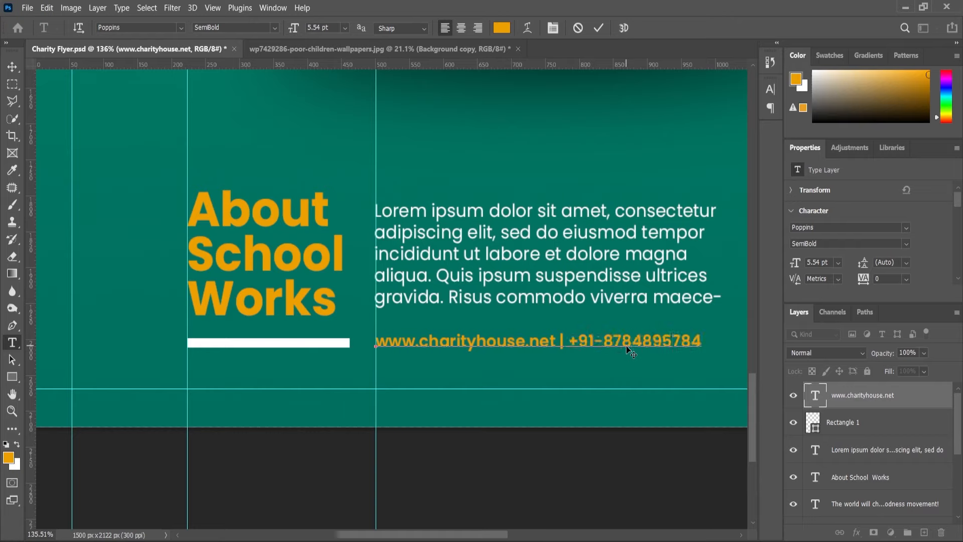
Recolour the phone number in the website line white.
left_click(564, 344)
left_click_drag(564, 344, 702, 343)
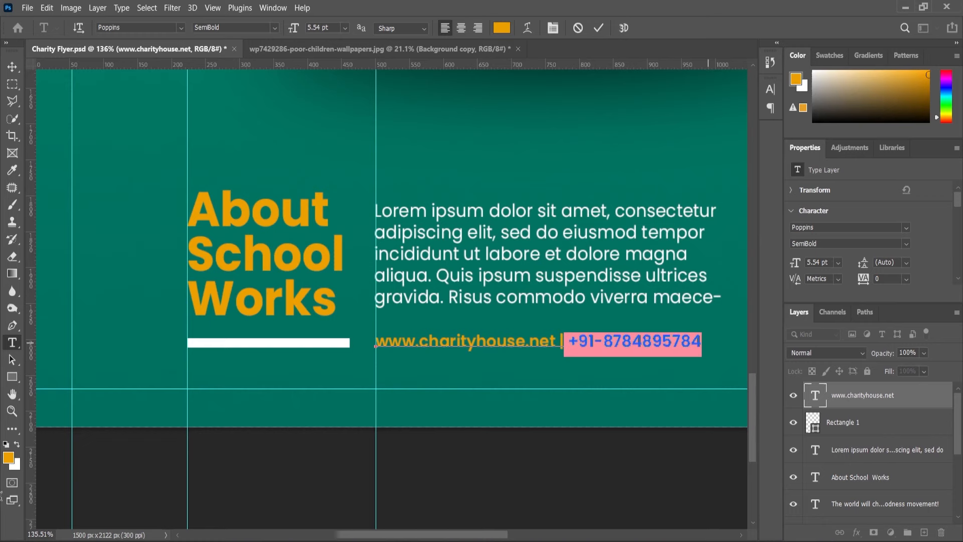
left_click(17, 445)
left_click(9, 413)
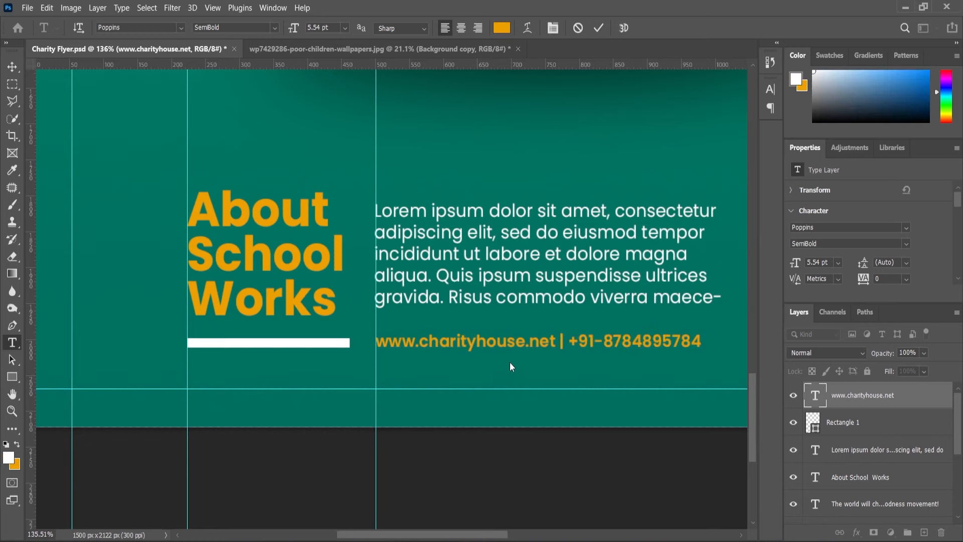
Recolour the vertical bar between the website and the phone number white and save the document.
scroll(522, 359, "down", 1)
scroll(593, 346, "up", 1)
key("t")
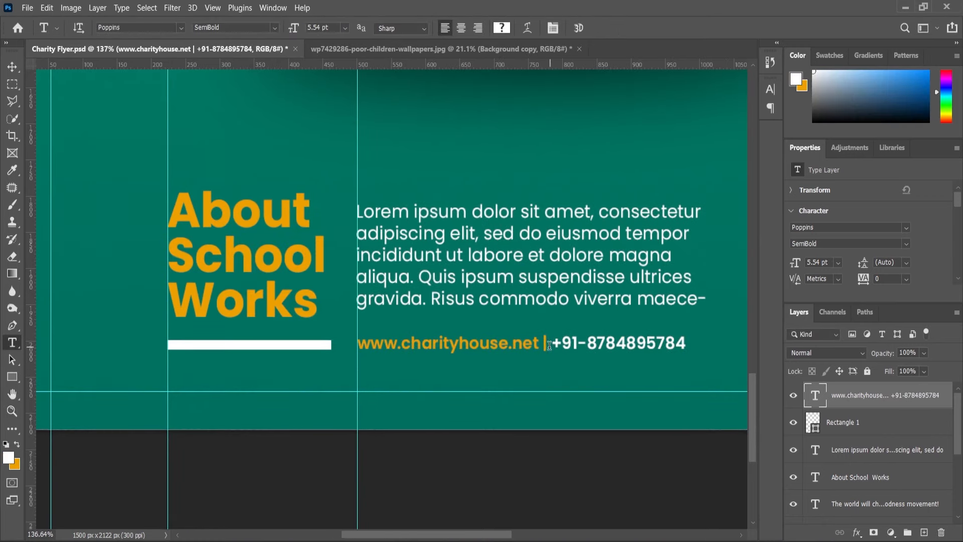
left_click(17, 445)
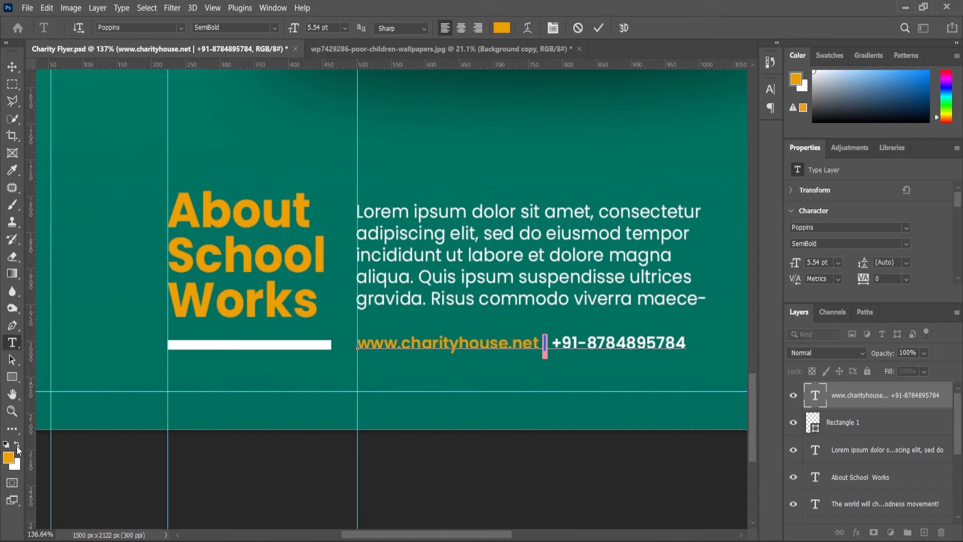
left_click(17, 444)
left_click(12, 413)
scroll(351, 313, "down", 5)
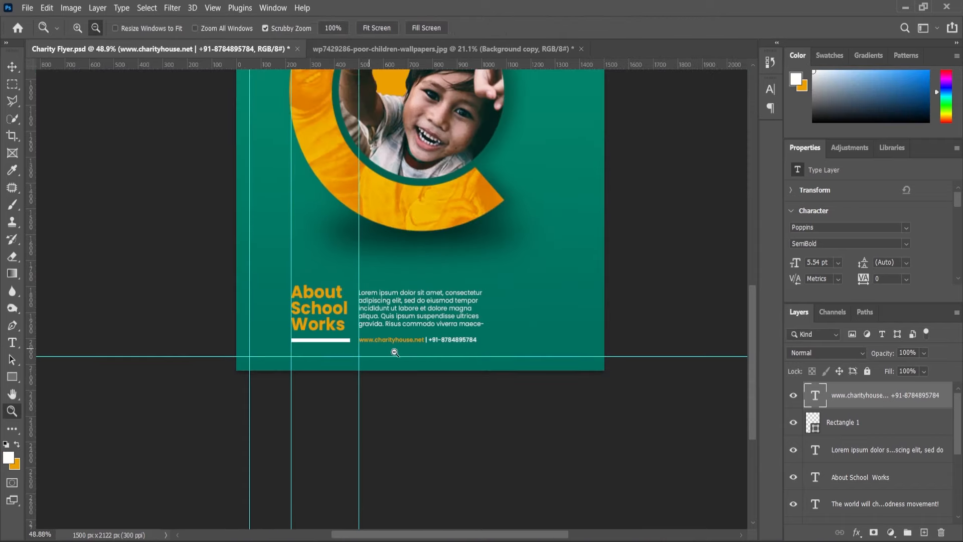
key("ctrl+s")
Draw an orange rectangle about 278 by 93 px between the two inner vertical guides, over the ring's lower-left part.
scroll(367, 329, "up", 3)
left_click(13, 377)
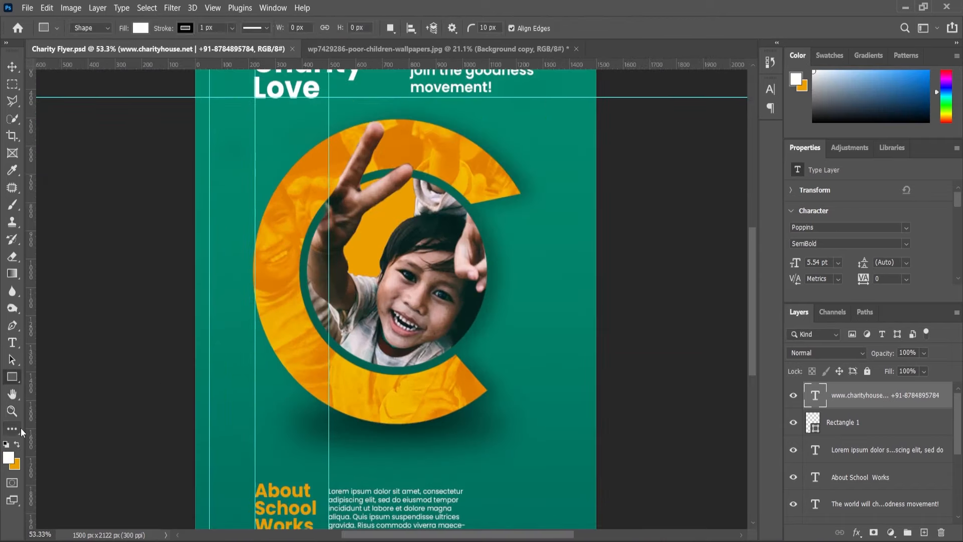
left_click(17, 445)
scroll(215, 385, "up", 1)
left_click_drag(264, 352, 358, 383)
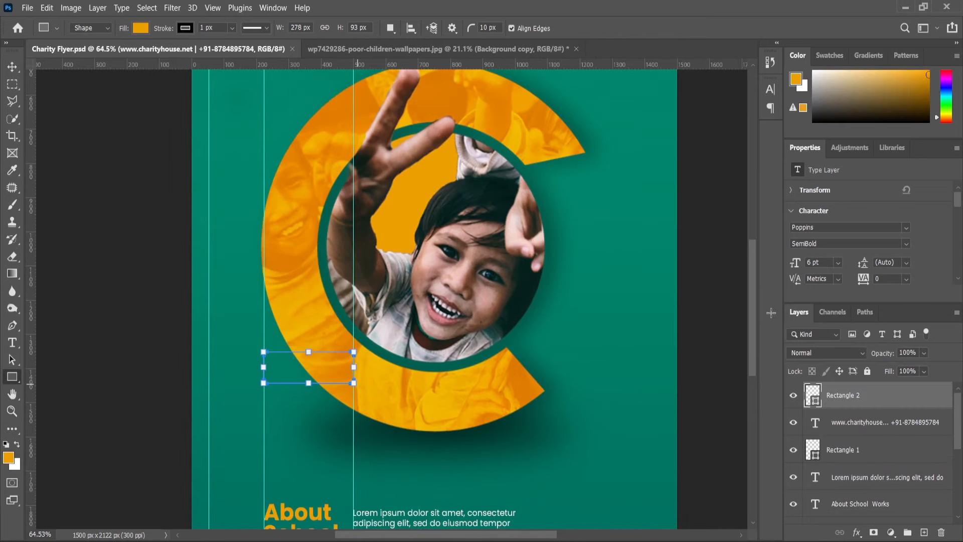
Remove the stroke from the new orange rectangle.
scroll(836, 251, "down", 2)
left_click(830, 262)
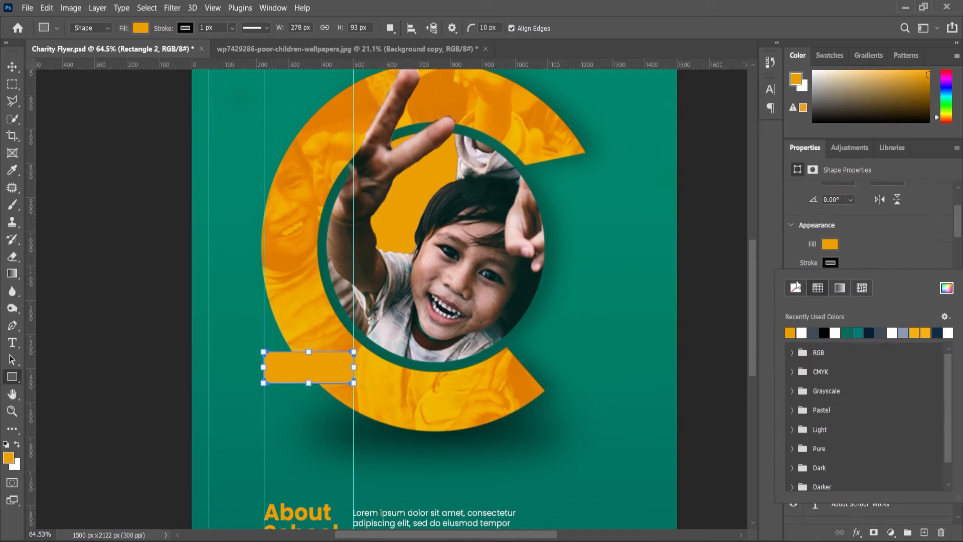
left_click(799, 286)
left_click(896, 242)
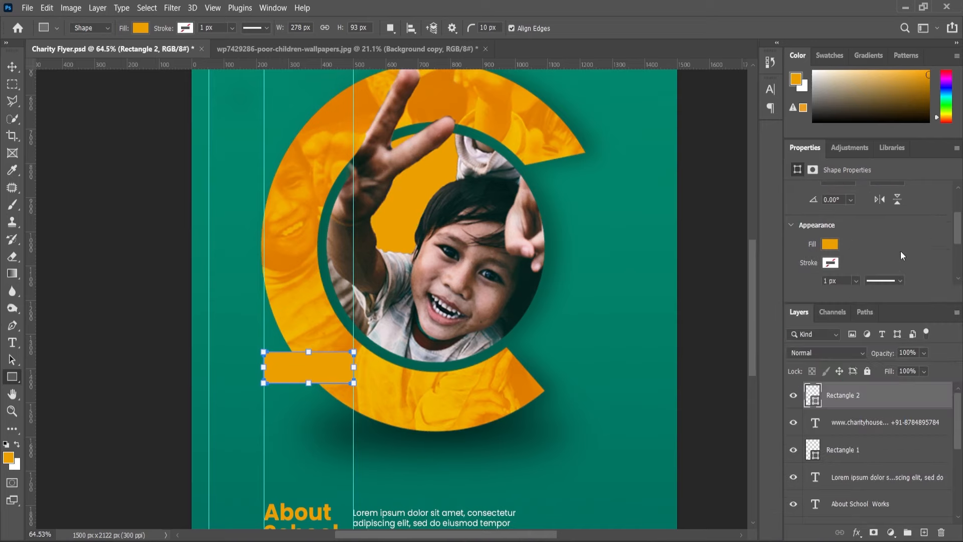
scroll(849, 263, "down", 3)
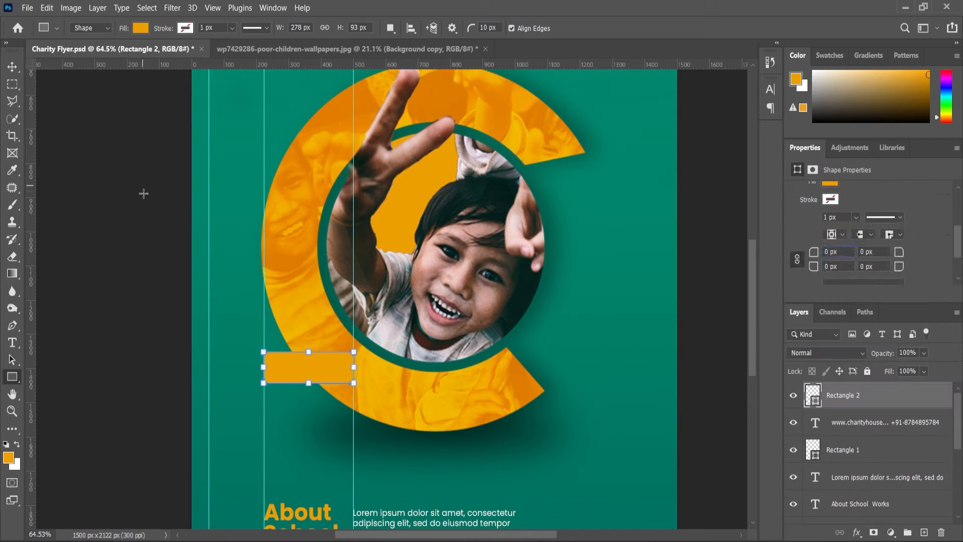
Duplicate the orange rectangle twice and stack the copies evenly below it with small gaps.
left_click(15, 71)
scroll(280, 217, "up", 5)
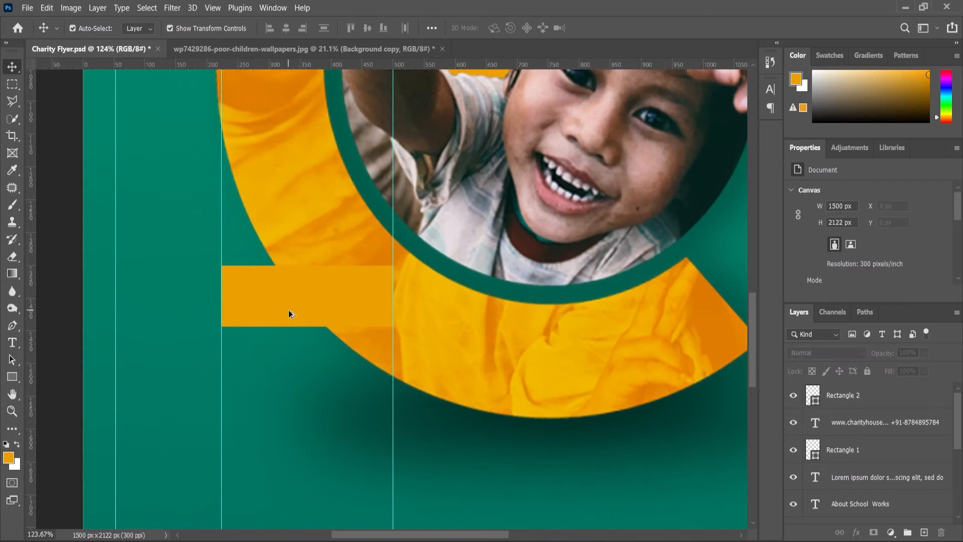
left_click_drag(272, 294, 294, 435)
scroll(293, 435, "down", 5)
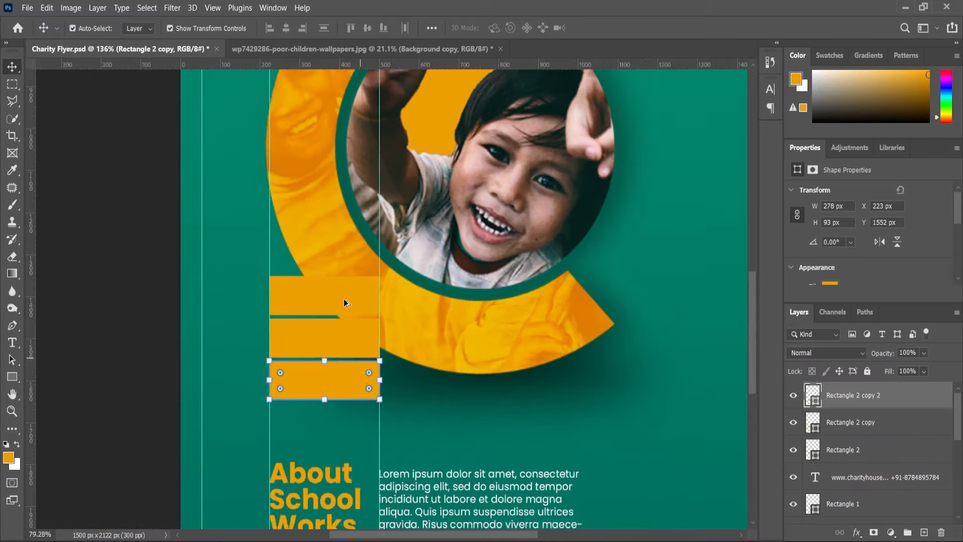
left_click(61, 198)
Switch to the Content notes file, copy the word Favor and return to the flyer.
key("alt+Tab")
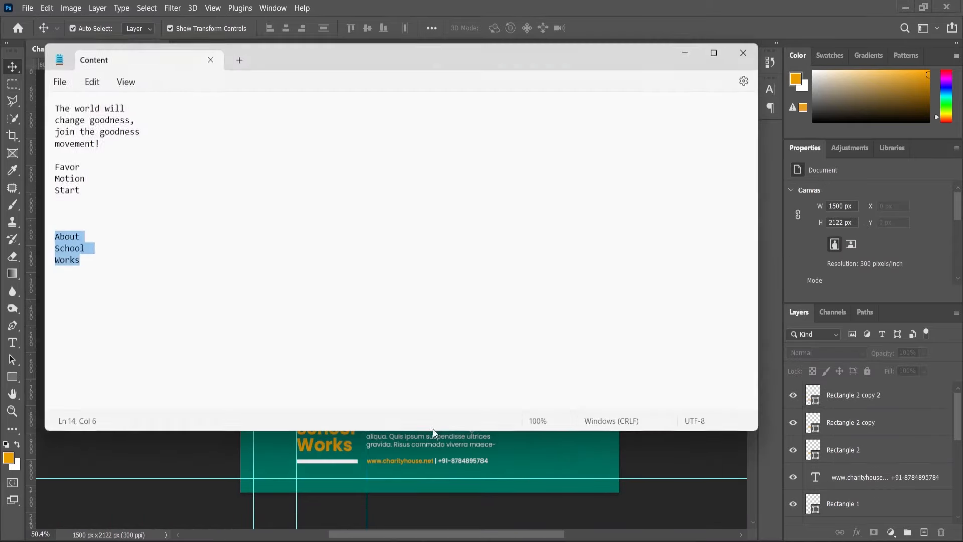
left_click(110, 221)
left_click_drag(80, 190, 53, 168)
key("ctrl+c")
left_click(106, 168)
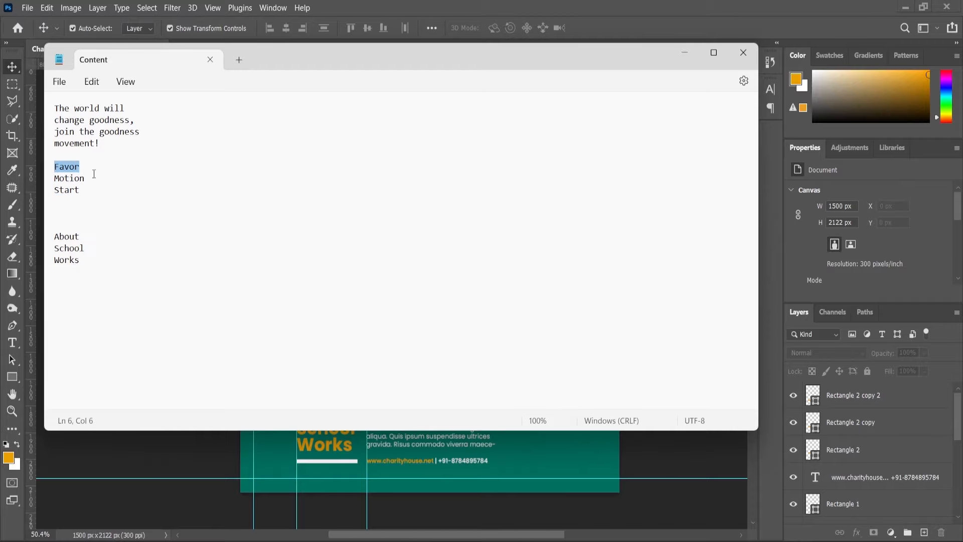
left_click(685, 52)
Paste Favor as a new text layer beside the orange bars and colour it white.
scroll(318, 303, "up", 3)
left_click(13, 342)
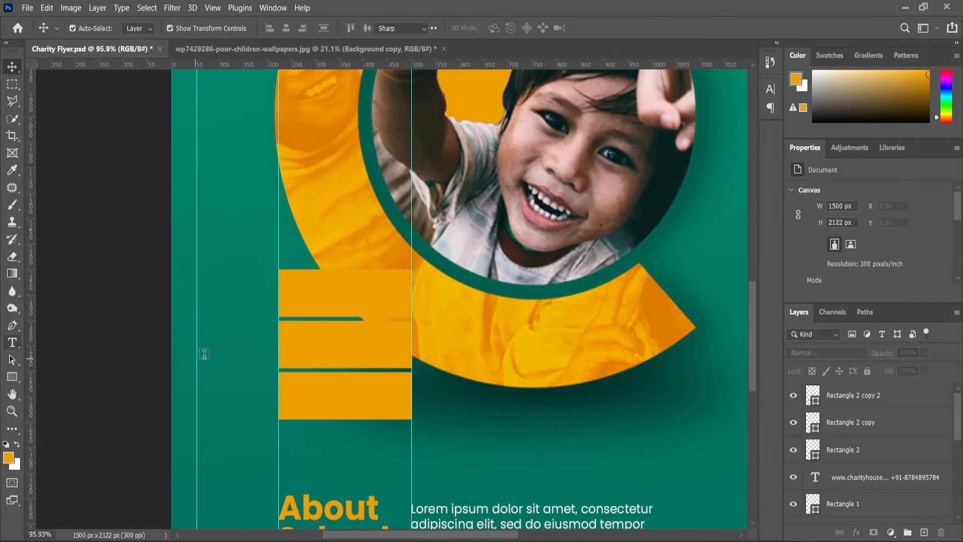
left_click(222, 345)
key("ctrl+v")
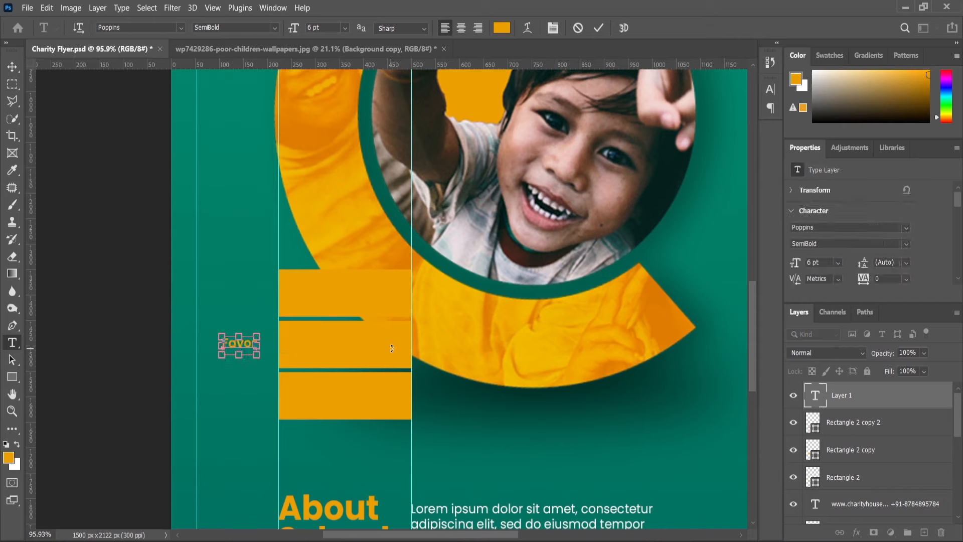
key("ctrl+a")
left_click(17, 443)
left_click(10, 70)
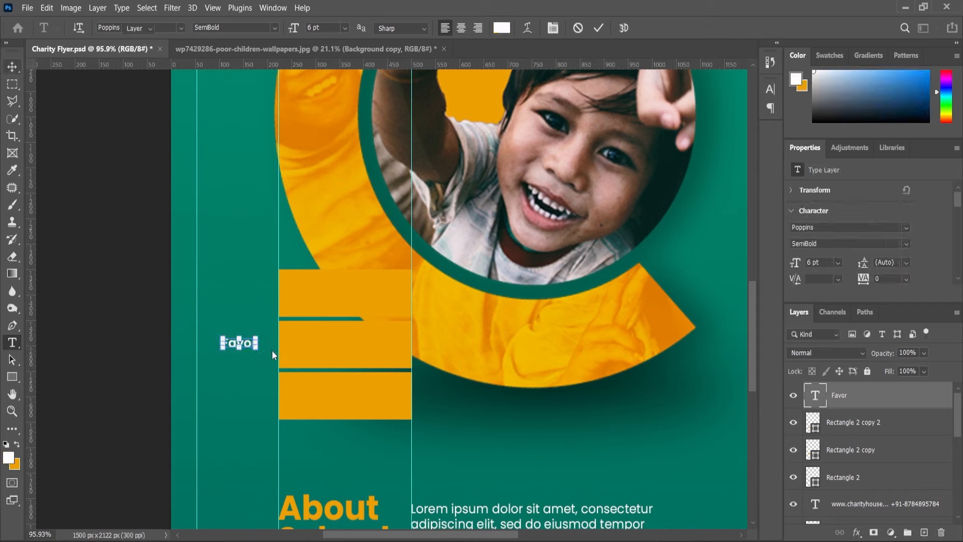
Scale the Favor text proportionally to 283.40%.
key("ctrl+t")
left_click_drag(256, 337, 291, 314)
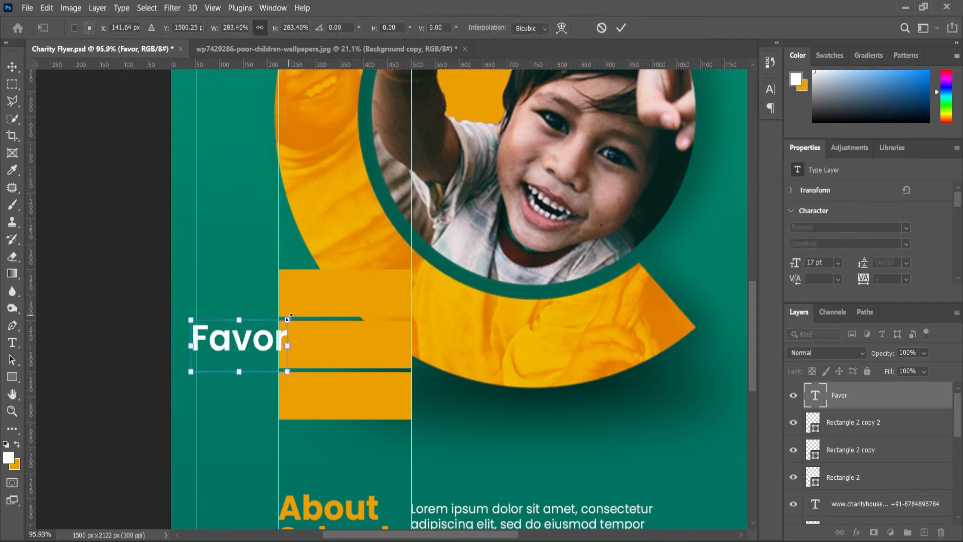
key("Return")
Place the Favor layer directly above the first rectangle's layer and move the text onto the top orange bar.
left_click_drag(836, 398, 846, 451)
scroll(254, 330, "up", 2)
left_click_drag(245, 338, 385, 282)
left_click(103, 304)
scroll(404, 240, "down", 1)
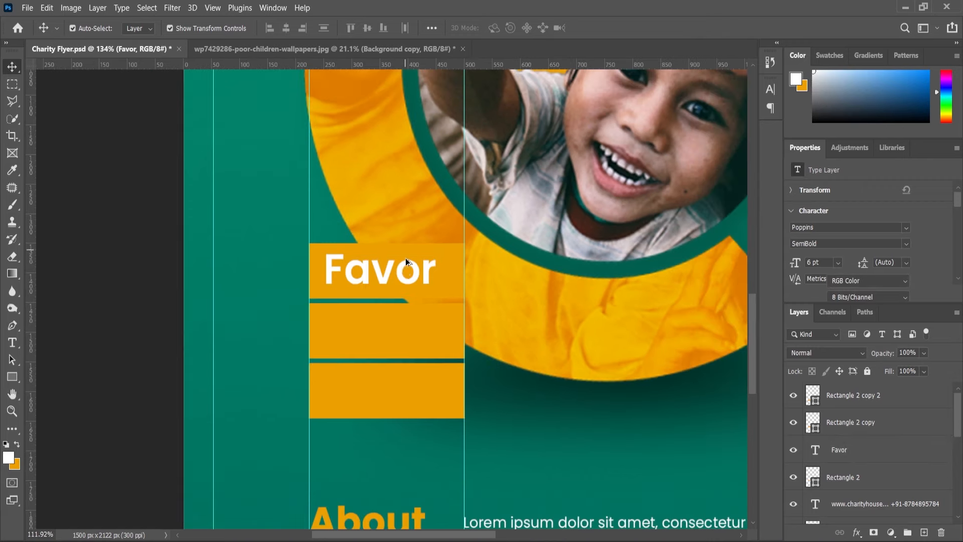
Duplicate the Favor text, stack the copy above the second rectangle's layer and move it onto the middle bar.
left_click(390, 273)
key("ctrl+j")
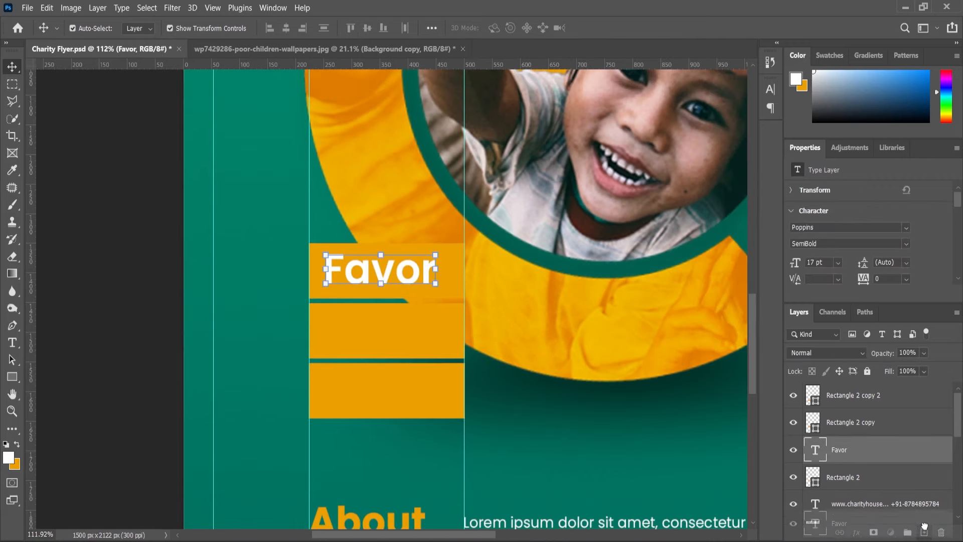
left_click_drag(843, 452, 841, 416)
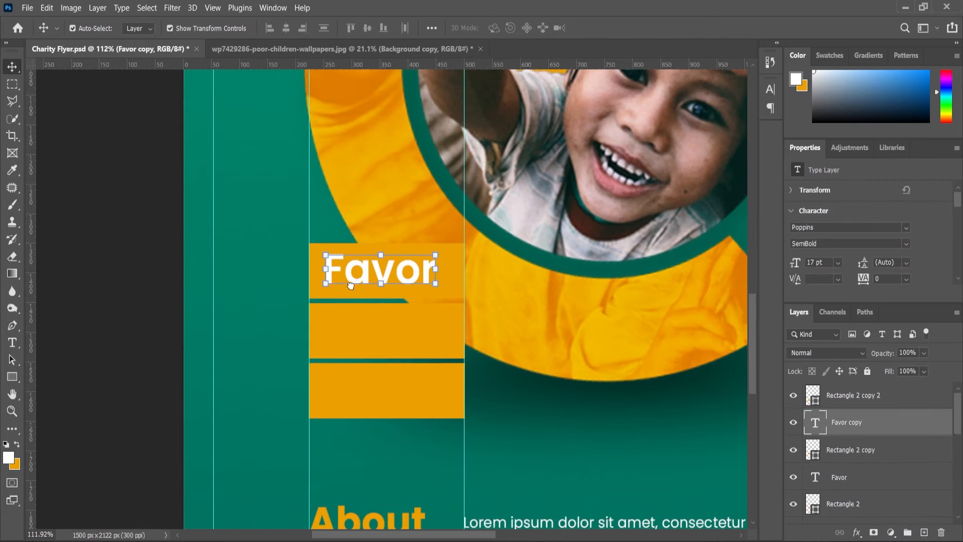
scroll(353, 278, "up", 2)
left_click_drag(353, 278, 352, 372)
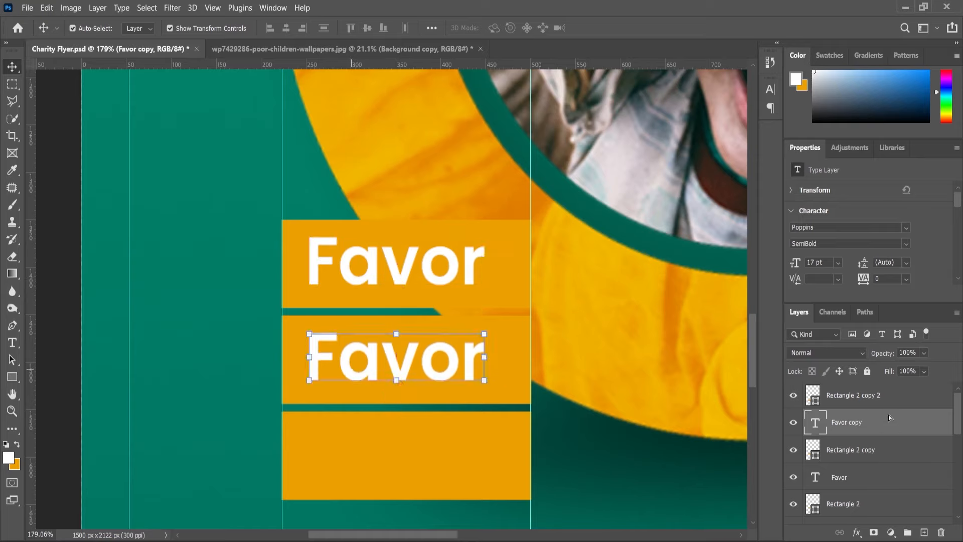
Duplicate the middle Favor text, bring the copy to the top of the layer stack and move it onto the bottom bar.
left_click_drag(854, 426, 923, 531)
left_click_drag(852, 420, 850, 389)
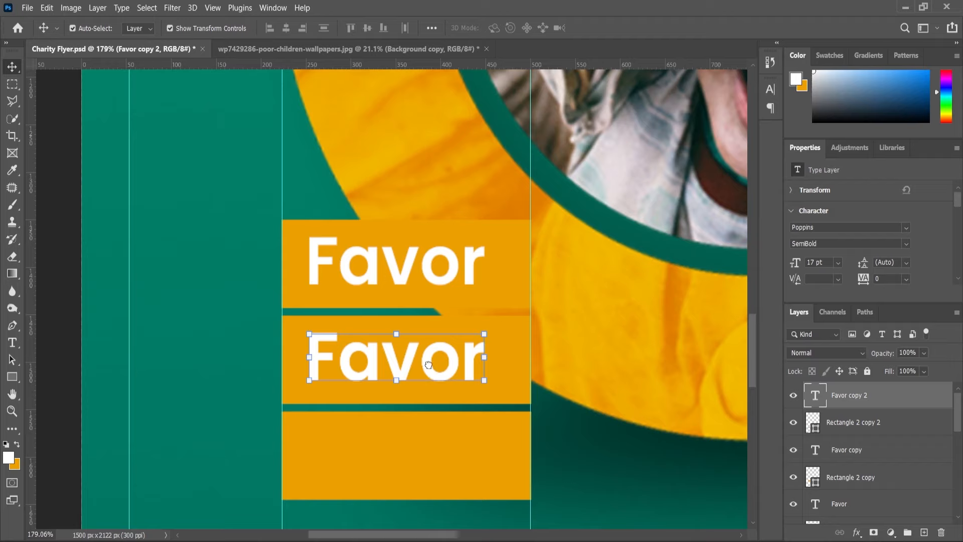
left_click_drag(430, 369, 429, 456)
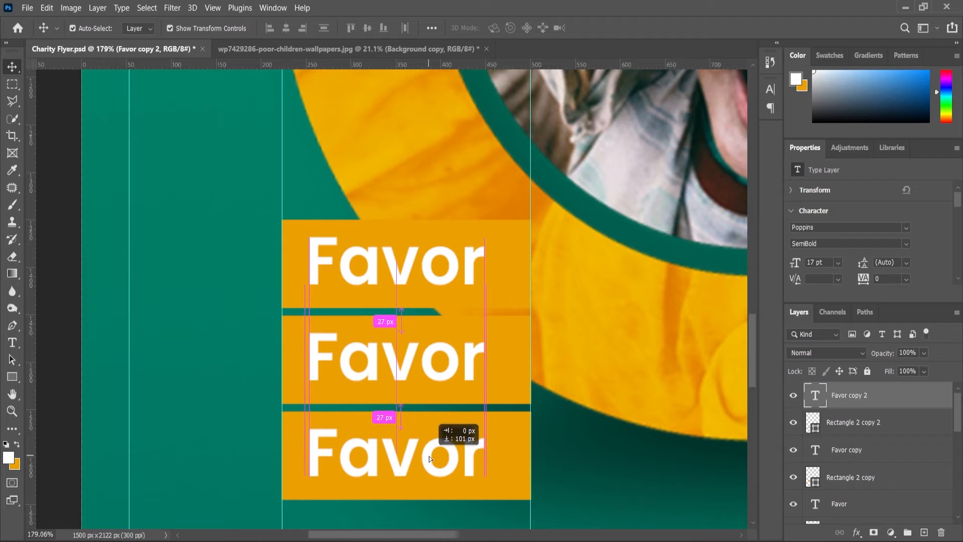
scroll(431, 350, "down", 3)
key("alt+shift")
left_click(255, 329)
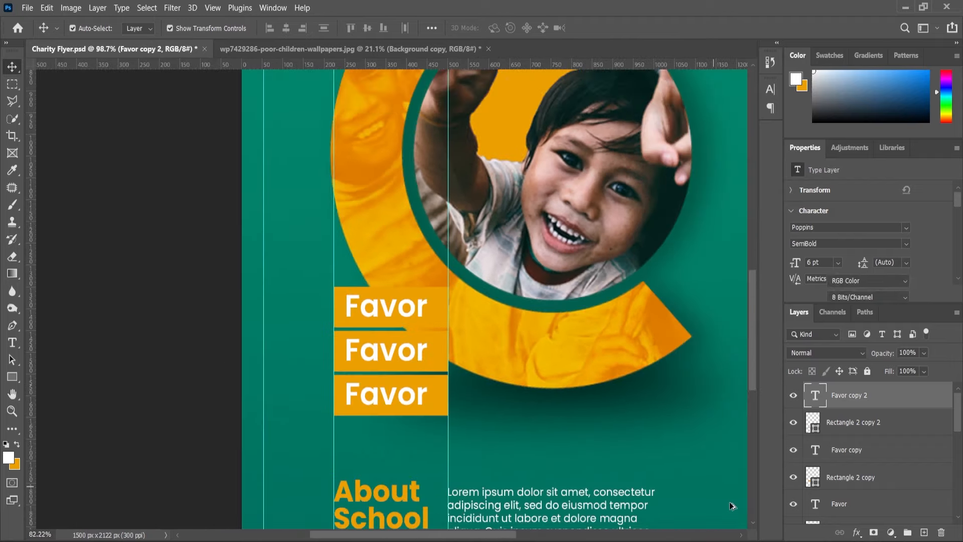
Switch to the Content notes file, copy the word Motion and return to the flyer.
scroll(256, 326, "down", 1)
key("alt+Tab")
left_click(91, 179)
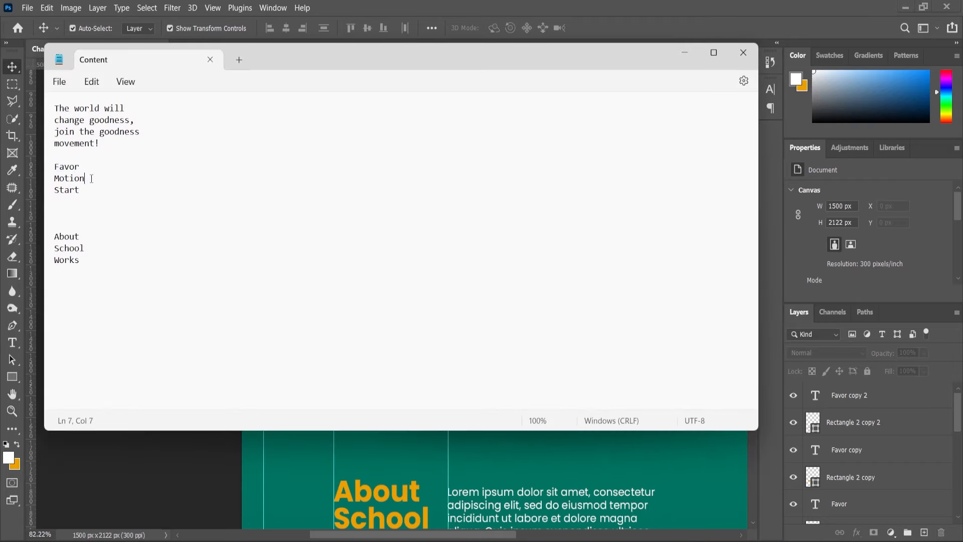
left_click(692, 52)
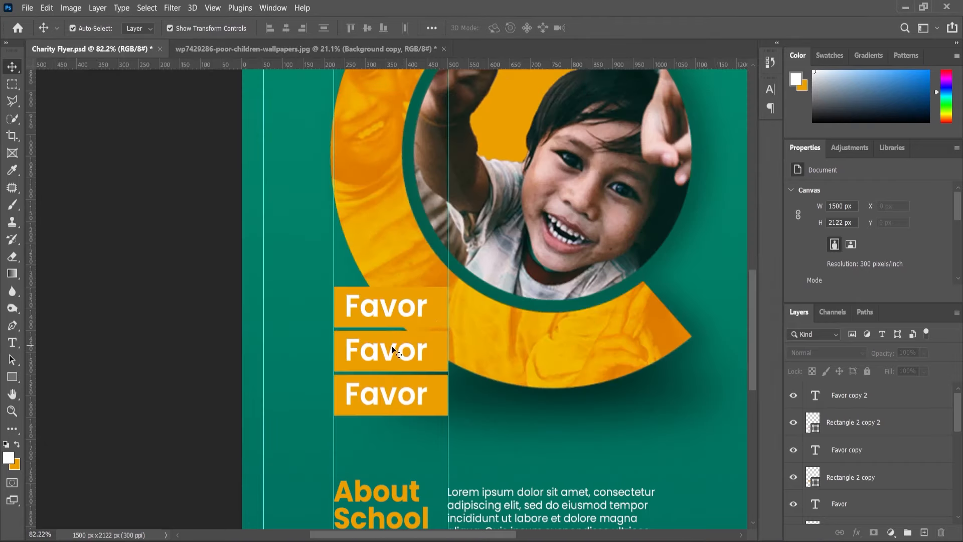
Replace the Favor text on the middle orange bar with the copied word Motion.
left_click(386, 350)
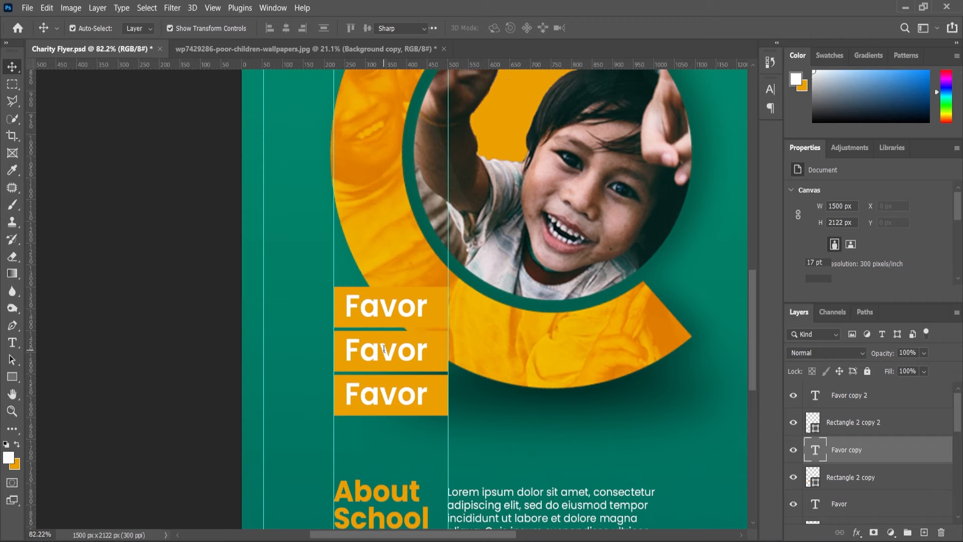
double_click(384, 352)
type("Motion")
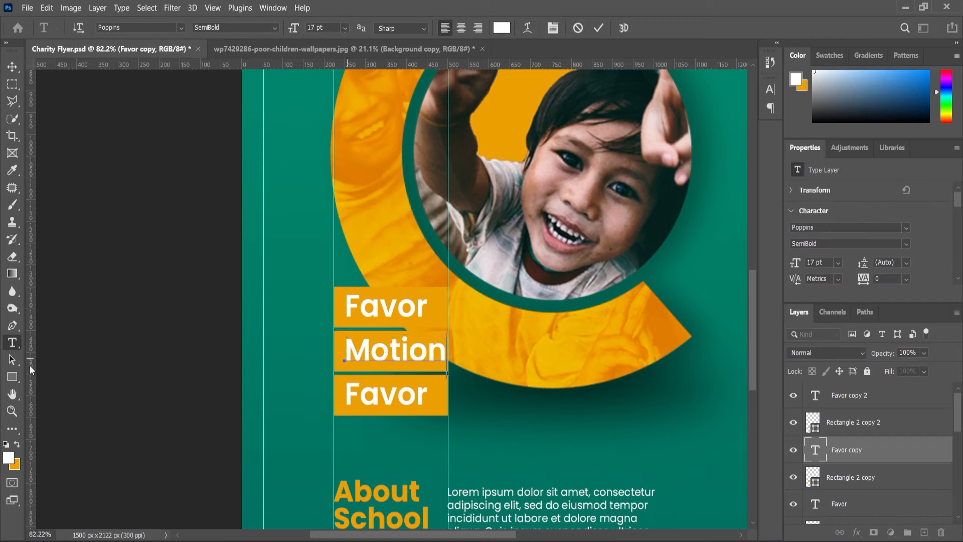
left_click(14, 345)
Replace the Favor text on the bottom orange bar with the word Start copied from the Content notes file.
left_click(412, 398)
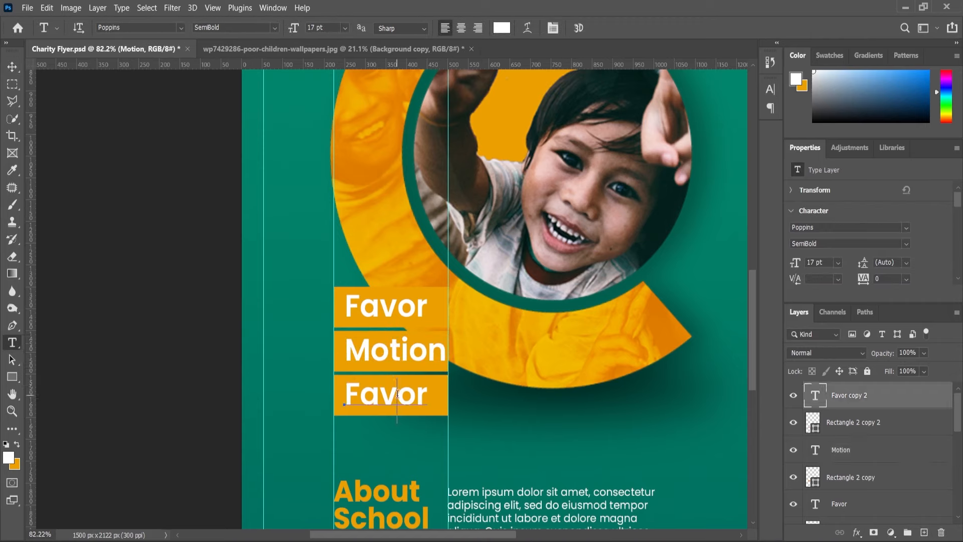
key("ctrl+a")
key("alt+Tab")
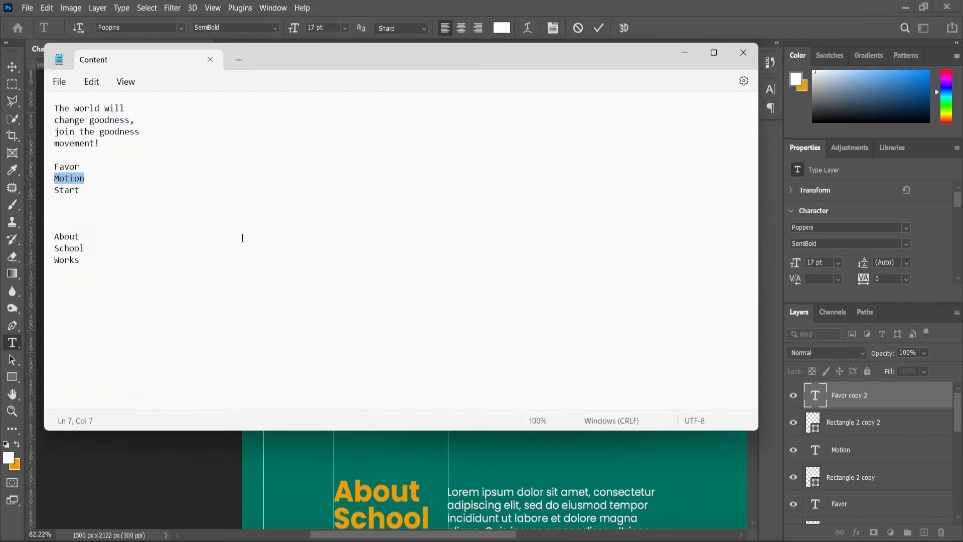
double_click(84, 191)
key("ctrl+c")
key("alt+Tab")
key("ctrl+v")
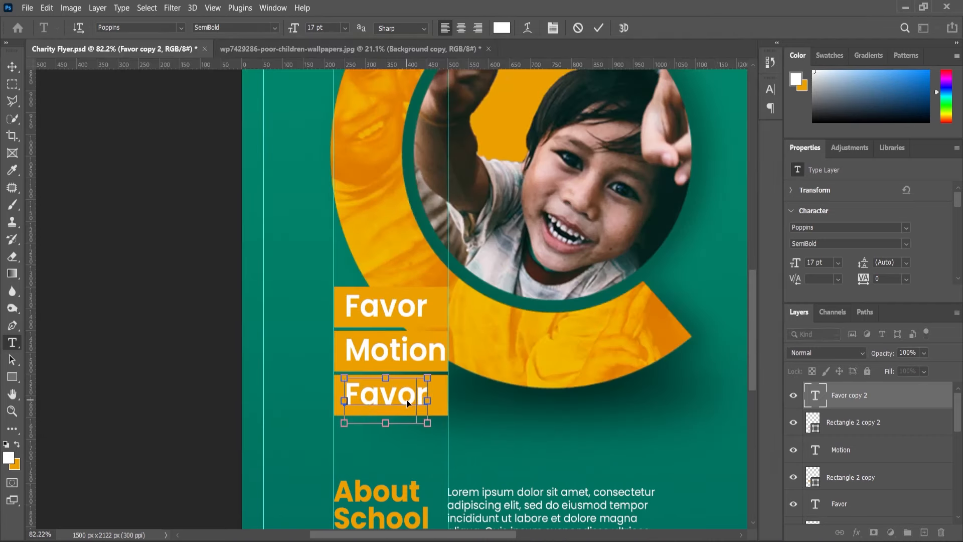
left_click(12, 67)
left_click(96, 279)
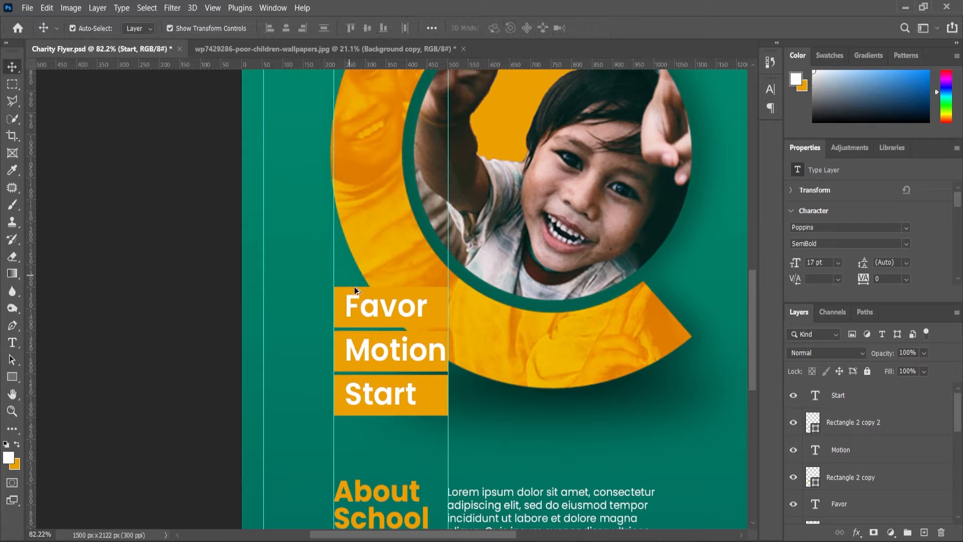
Select the Favor, Motion and Start texts together and nudge them slightly left on their orange bars.
scroll(354, 286, "down", 2)
scroll(387, 396, "up", 6)
scroll(372, 350, "down", 4)
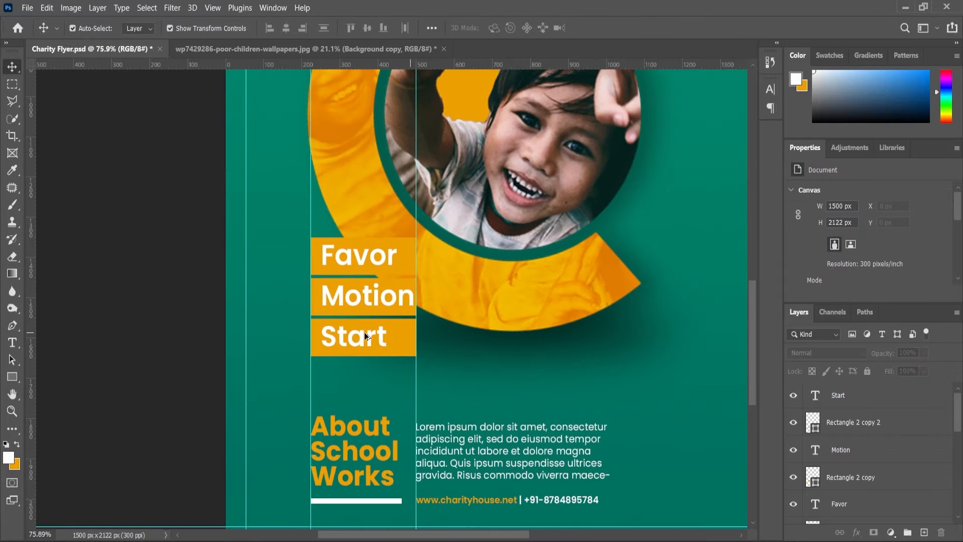
scroll(365, 334, "up", 4)
left_click(378, 346)
scroll(462, 351, "up", 1)
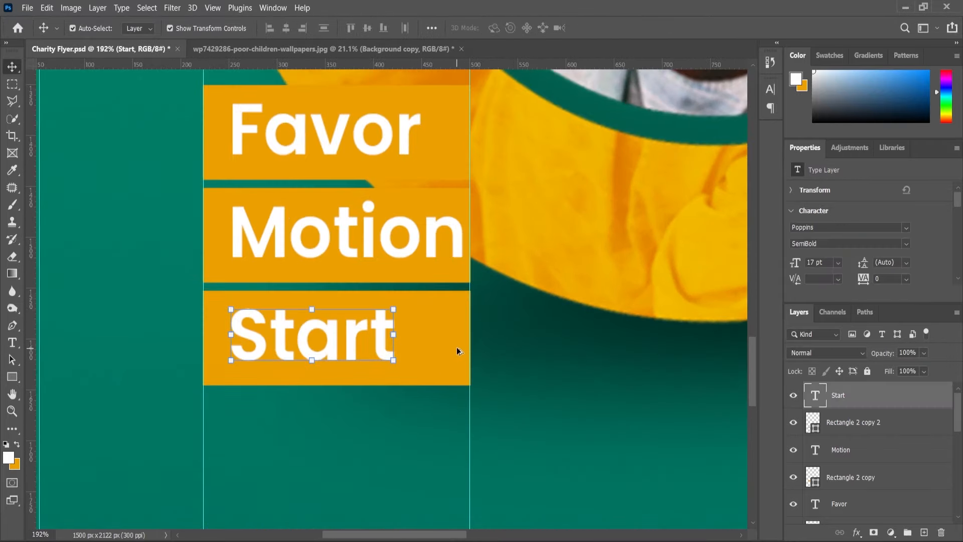
left_click(526, 360)
left_click(352, 336)
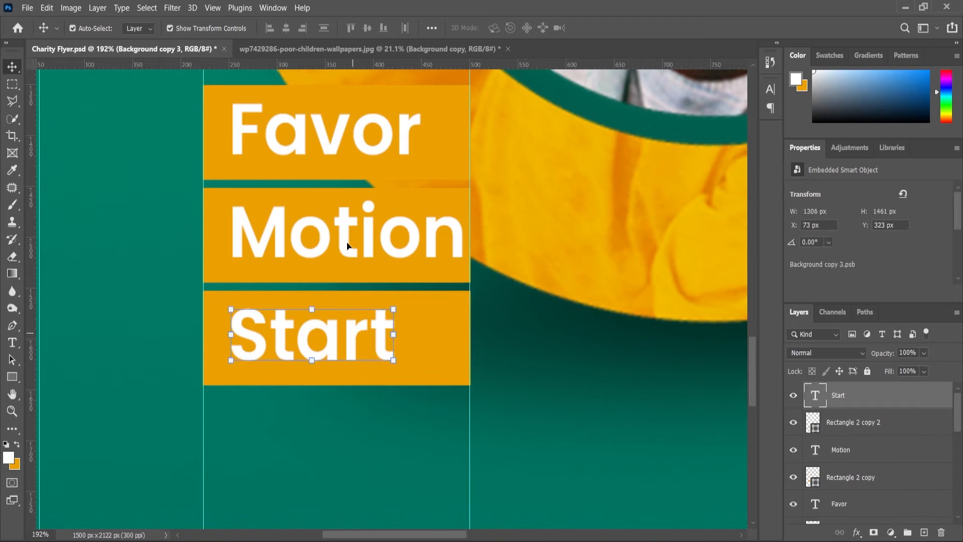
left_click(349, 245, "shift")
left_click(345, 153)
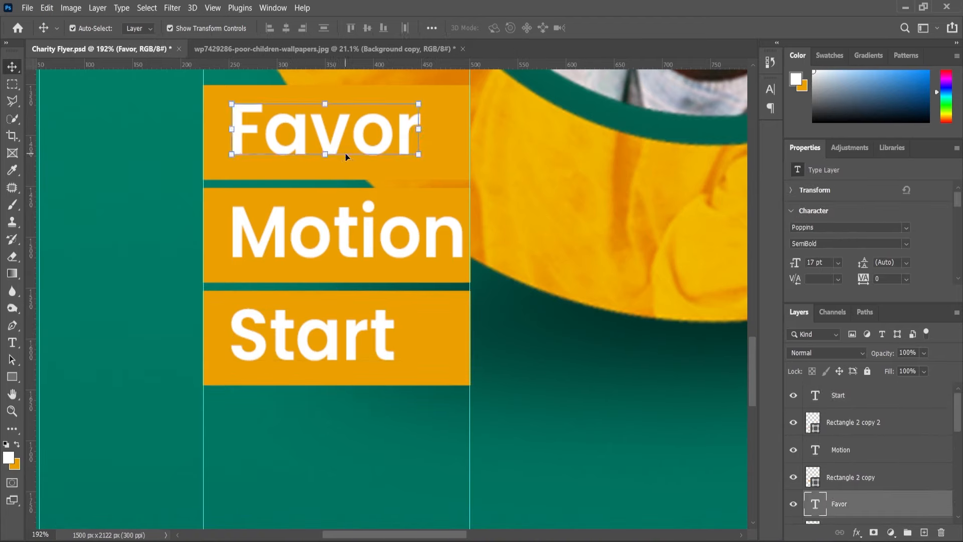
left_click(325, 233, "shift")
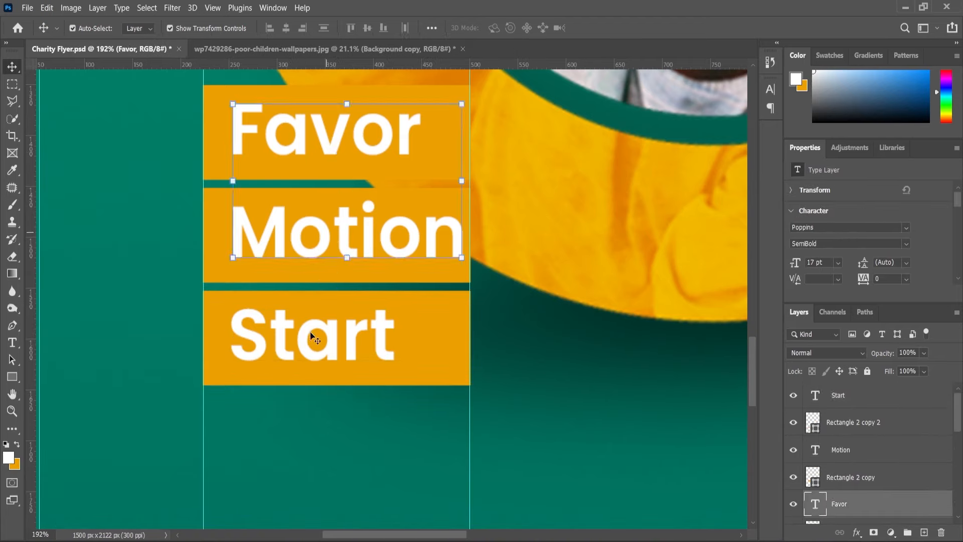
left_click(312, 335, "shift")
key("Left")
key("Left")
key("Left")
key("Left")
key("Left")
key("Left")
key("Left")
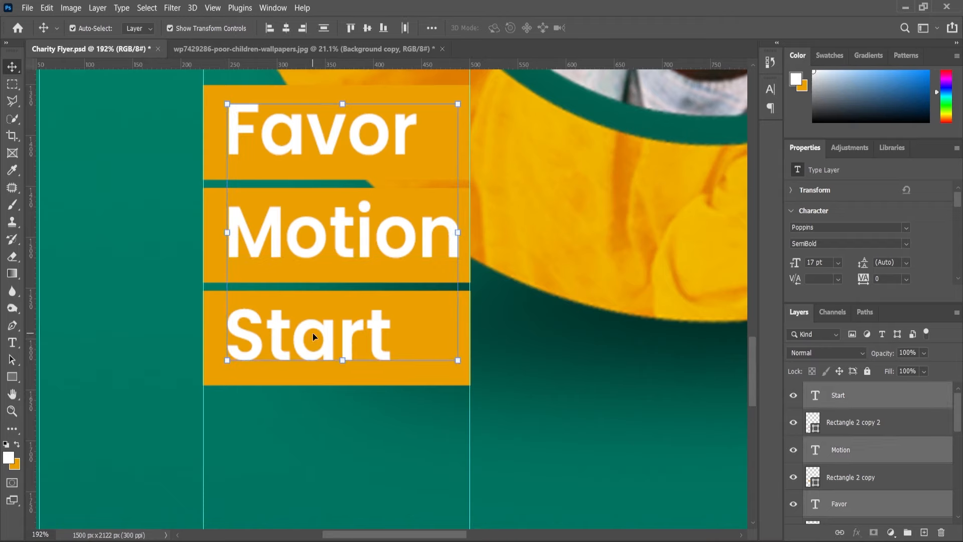
Convert the three bar texts and their orange rectangles into a single smart object.
left_click(851, 423, "ctrl")
left_click(848, 477, "ctrl")
scroll(844, 478, "down", 1)
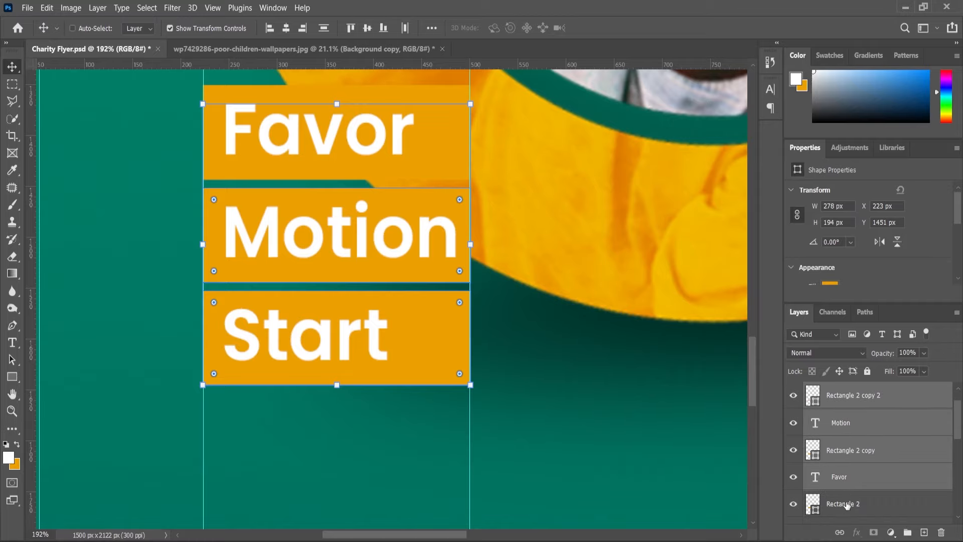
left_click(847, 505, "ctrl")
right_click(846, 505)
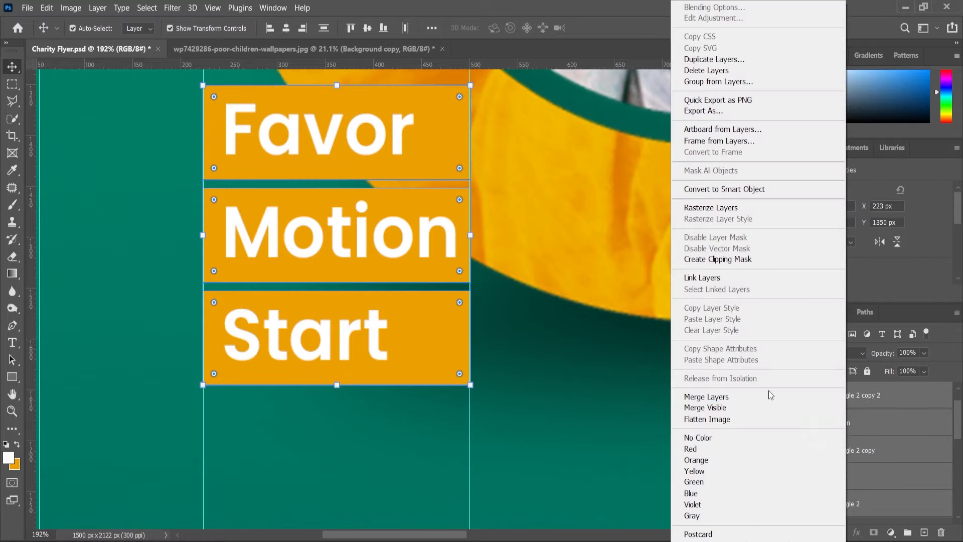
left_click(725, 188)
Toggle the new smart object's visibility to check it, and save the flyer.
scroll(399, 256, "down", 3)
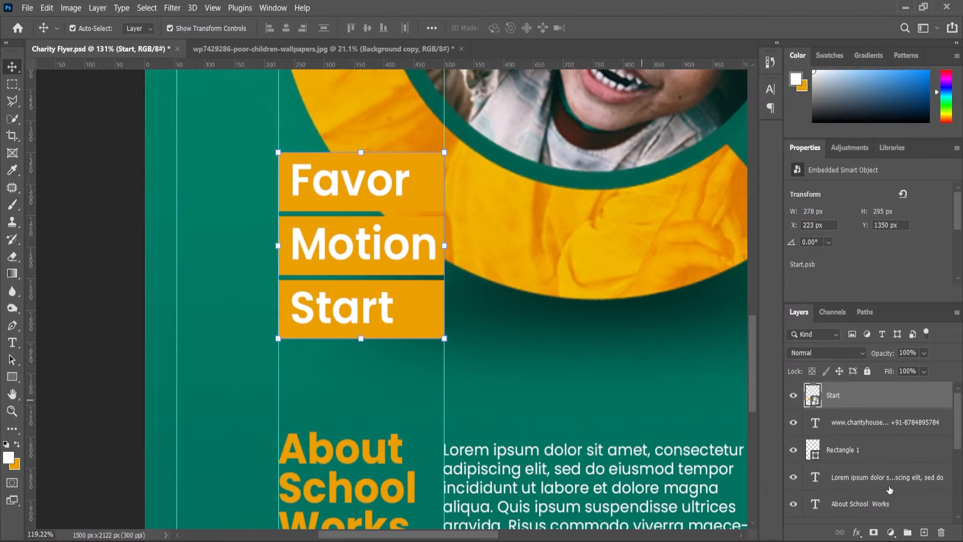
left_click(794, 396)
left_click(794, 396)
scroll(184, 315, "down", 6)
left_click(142, 324)
key("ctrl+s")
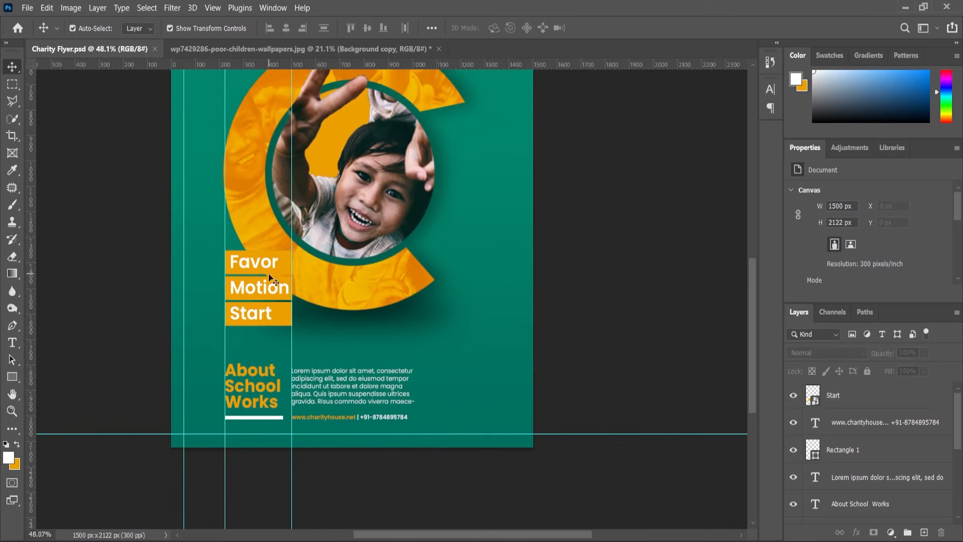
Move the bars smart object up over the ring and enlarge it to about 108%, keeping its left edge on the vertical guide.
scroll(268, 274, "up", 3)
left_click_drag(287, 276, 294, 231)
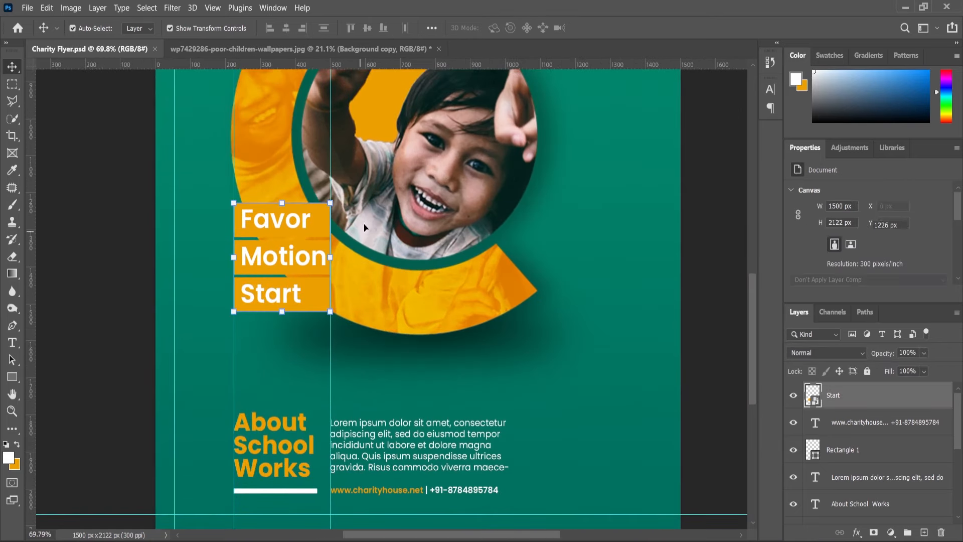
key("ctrl+t")
left_click_drag(330, 203, 334, 198)
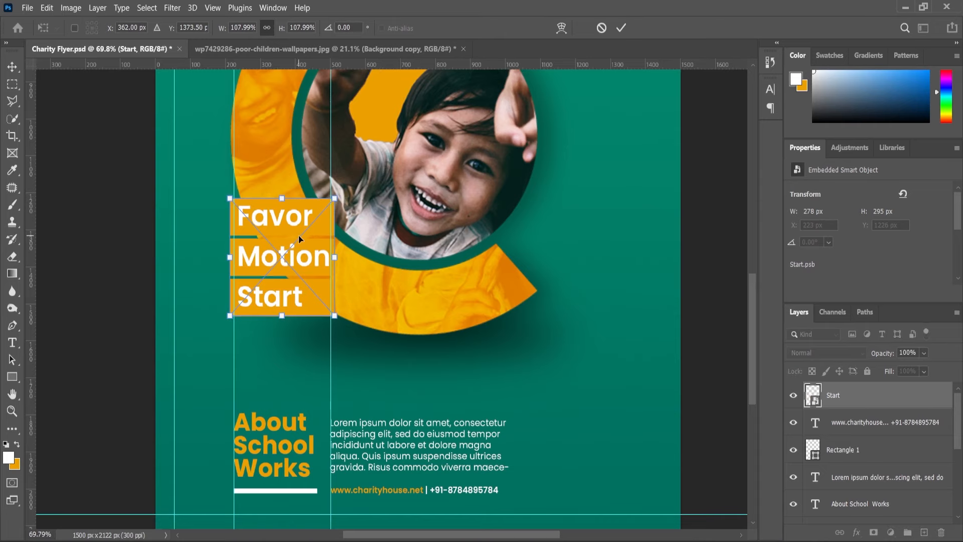
left_click_drag(299, 239, 302, 236)
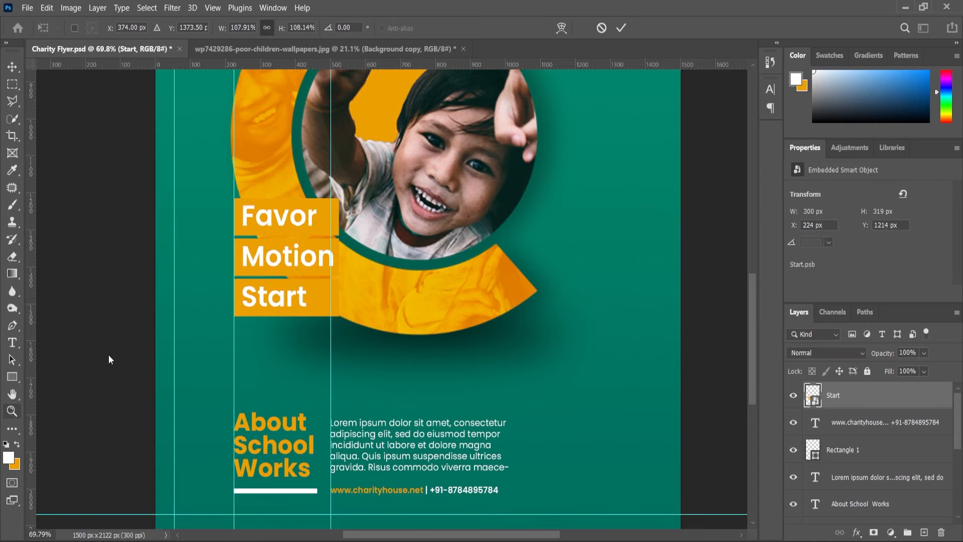
Remove the two vertical guides running along the left edges of the footer heading and the footer paragraph.
scroll(370, 279, "down", 6)
scroll(362, 321, "up", 2)
scroll(362, 321, "down", 2)
scroll(362, 321, "up", 1)
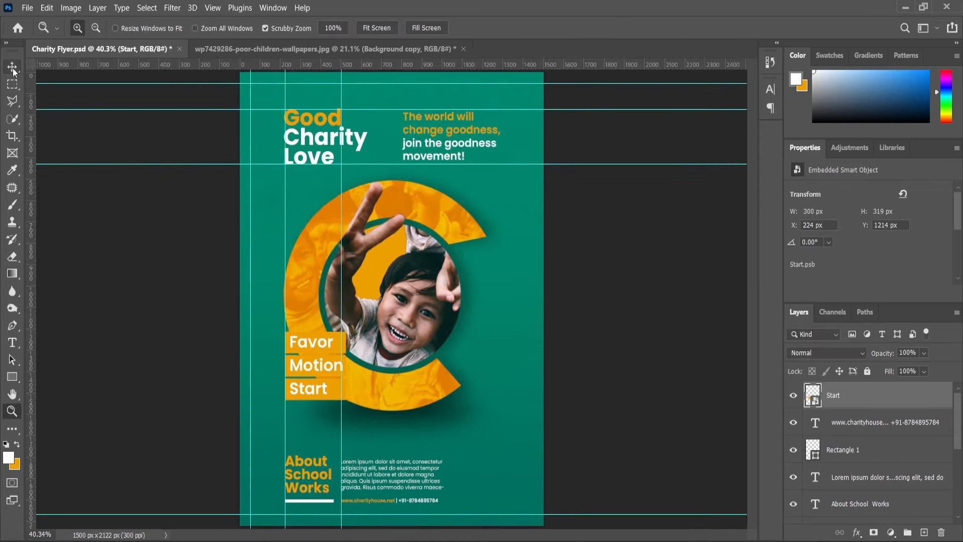
left_click(12, 68)
left_click_drag(190, 240, 29, 236)
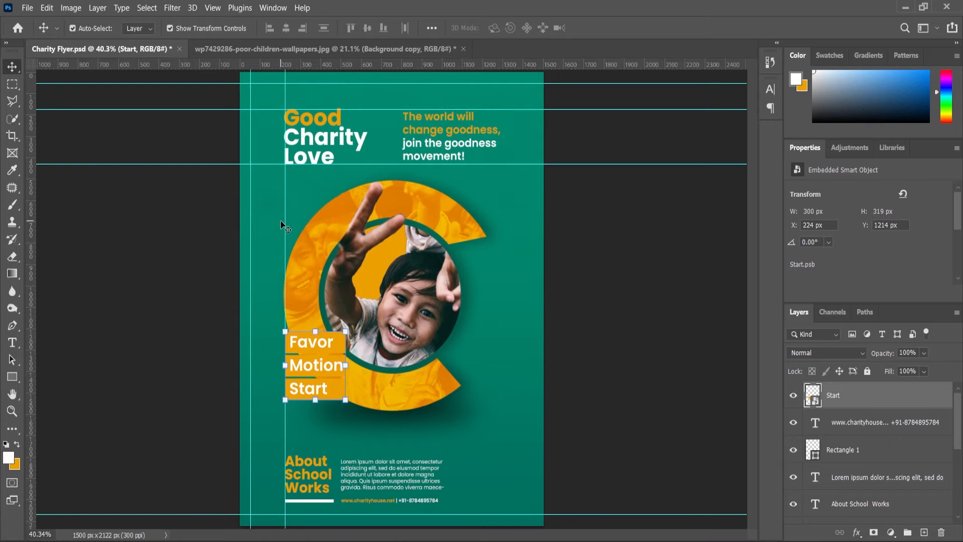
left_click_drag(285, 223, 12, 222)
left_click(213, 253)
key("ctrl+minus")
Open the contents of the Favor, Motion and Start smart object for editing.
scroll(341, 354, "up", 5)
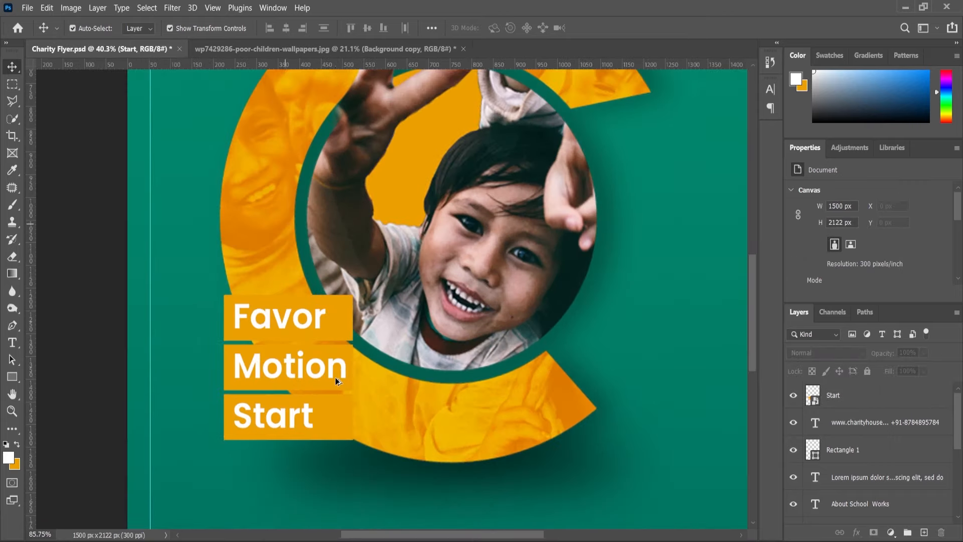
left_click(818, 394)
double_click(818, 395)
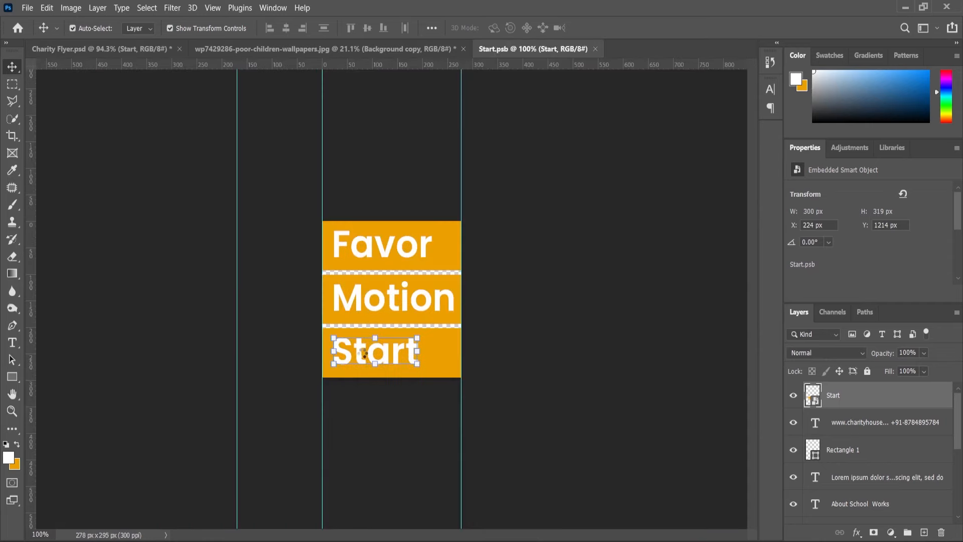
scroll(402, 255, "up", 4)
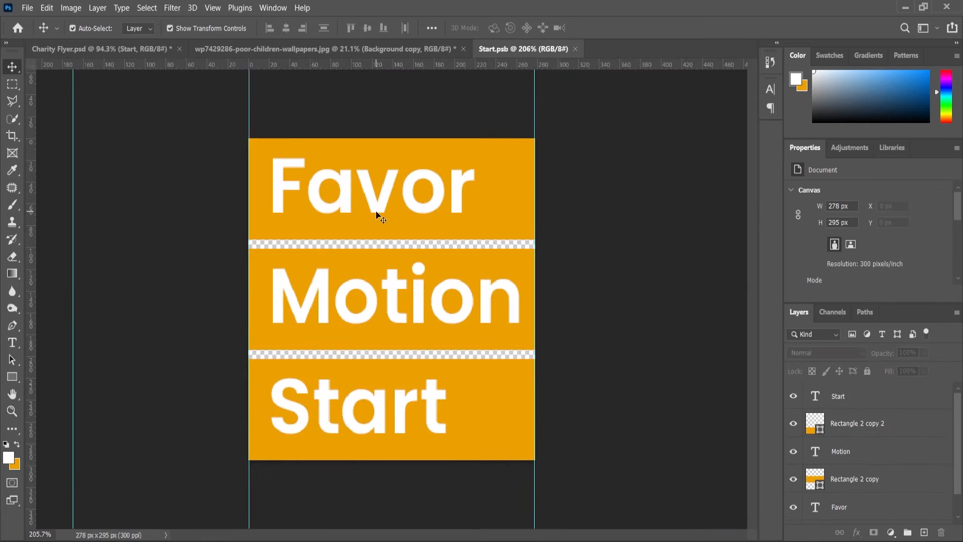
left_click(376, 209)
left_click(396, 303, "shift")
left_click(403, 399, "shift")
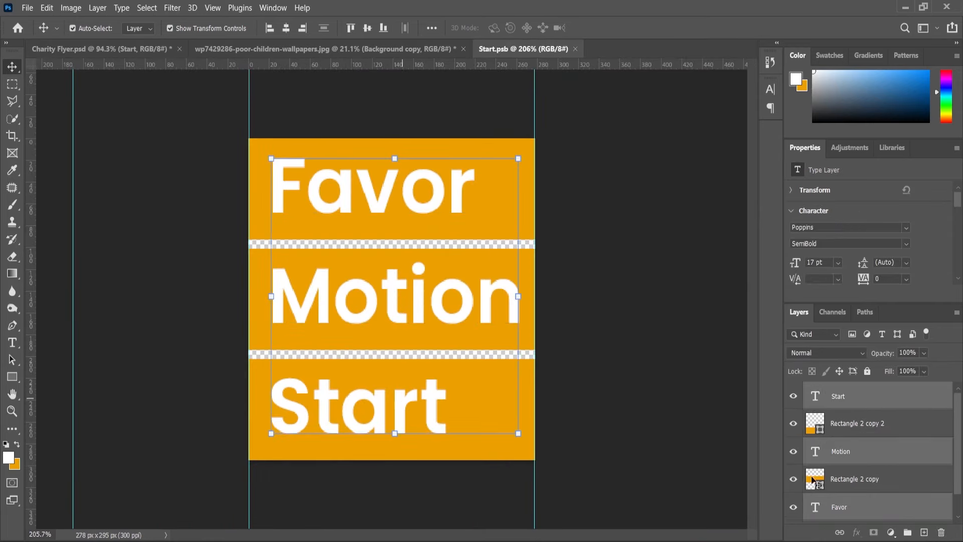
Add a Multiply drop shadow to the Favor text with 33% opacity, 176° angle, 16 px distance, 5% spread and 29 px size.
left_click(853, 509)
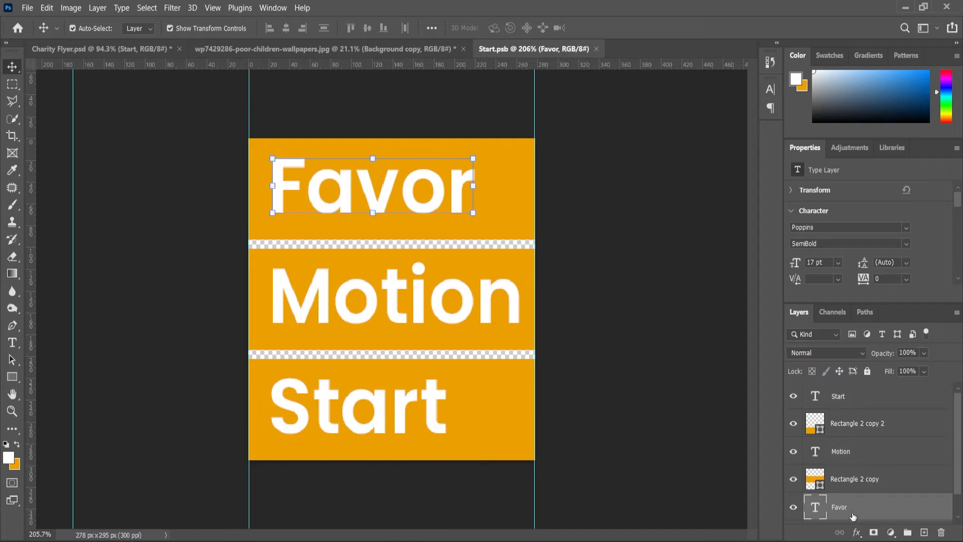
left_click(856, 532)
left_click(624, 326)
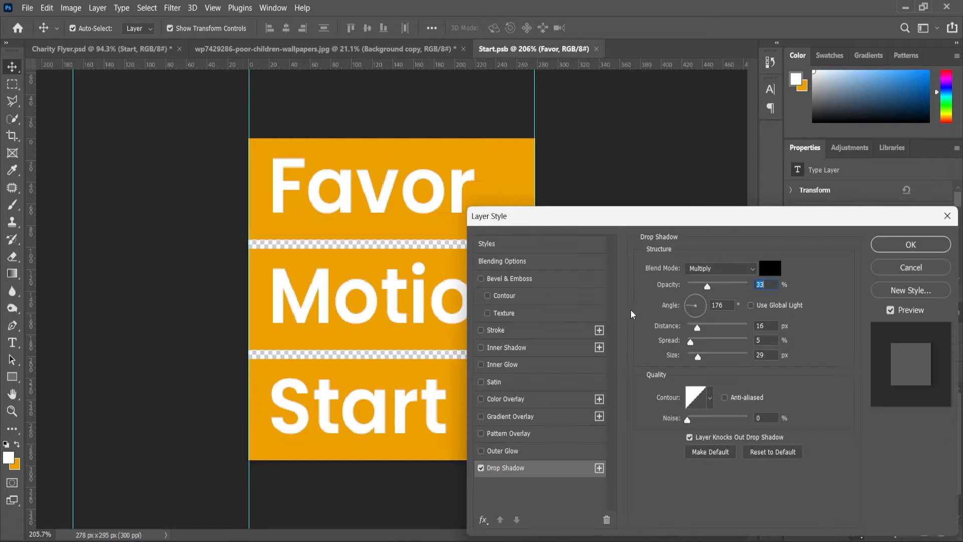
left_click(888, 250)
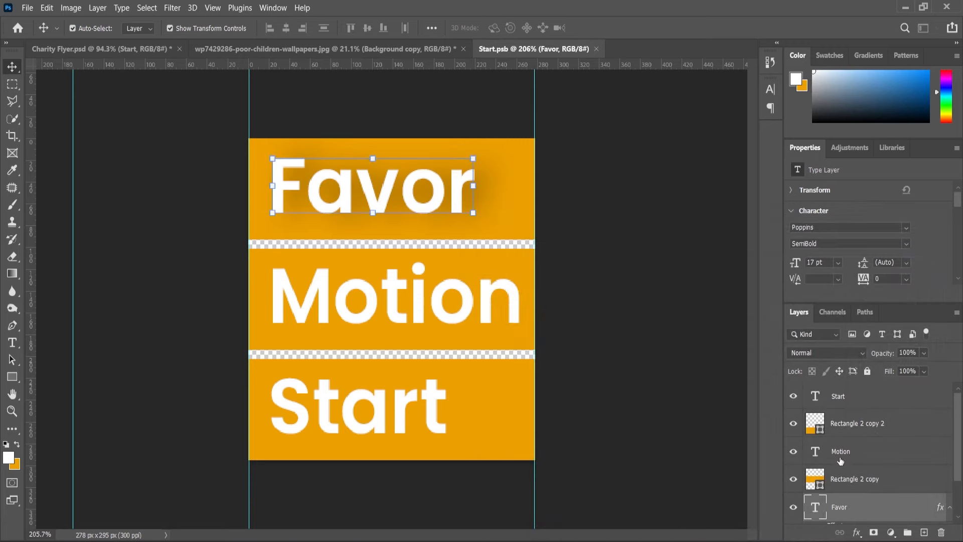
Add the same drop shadow to the Motion text: 33% opacity, 176° angle, 16 px distance, 5% spread, 29 px size.
left_click(398, 281)
left_click(857, 533)
left_click(849, 499)
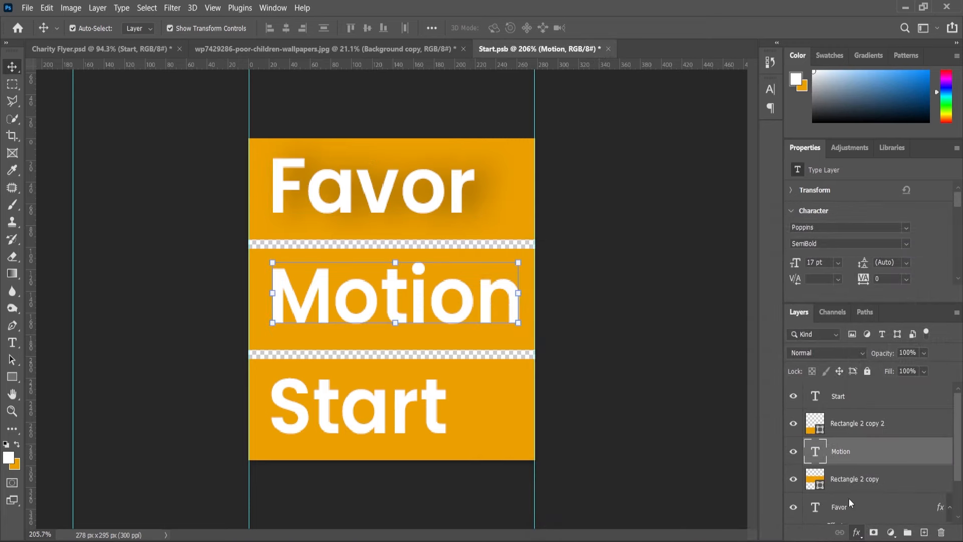
left_click(911, 245)
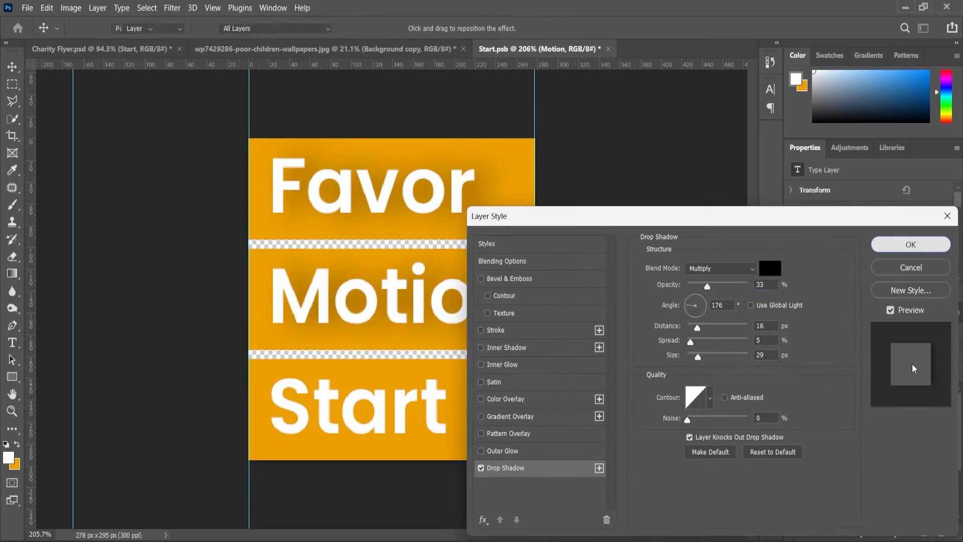
Add the same drop shadow to the Start text: 33% opacity, 176° angle, 16 px distance, 5% spread, 29 px size.
left_click(835, 397)
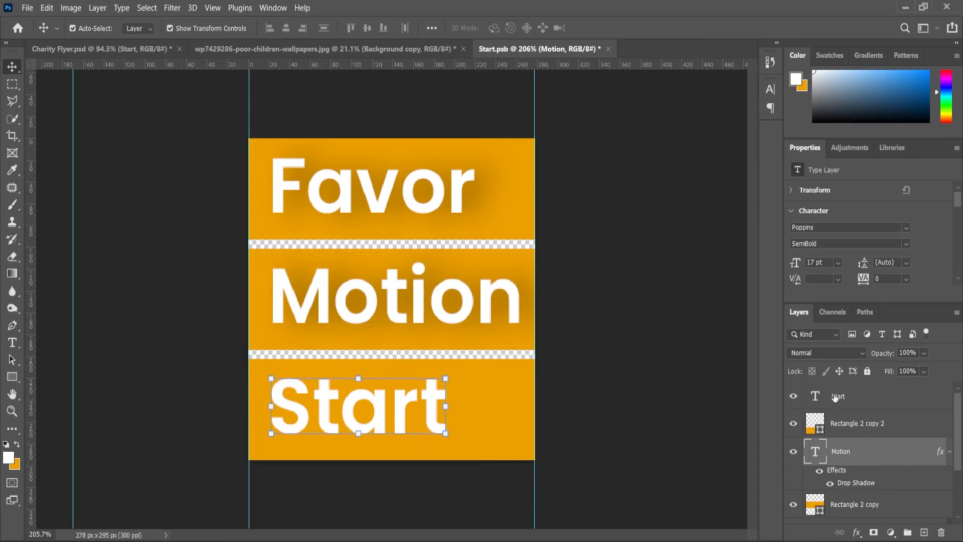
left_click(857, 532)
left_click(859, 521)
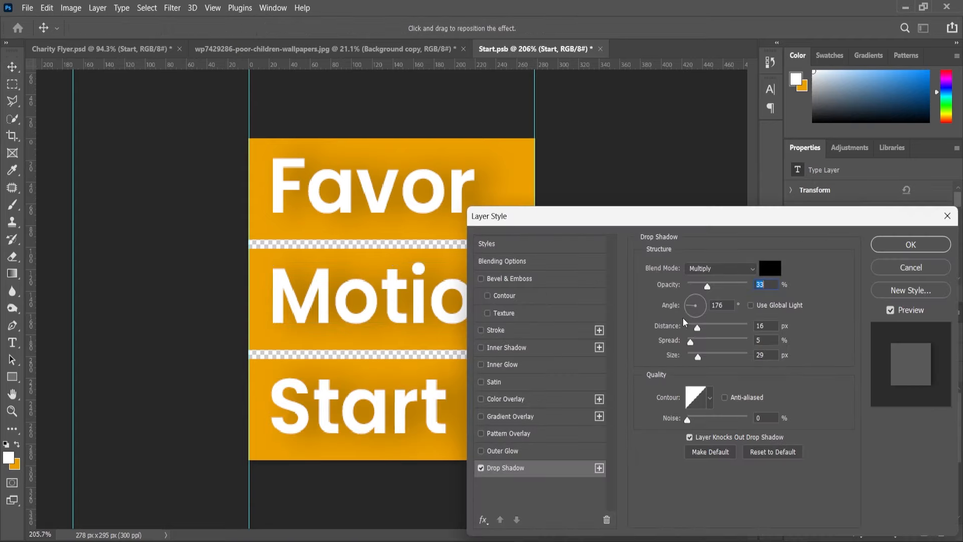
left_click(890, 245)
Close the Start.psb smart object document, saving its changes, and return to the flyer.
left_click(600, 48)
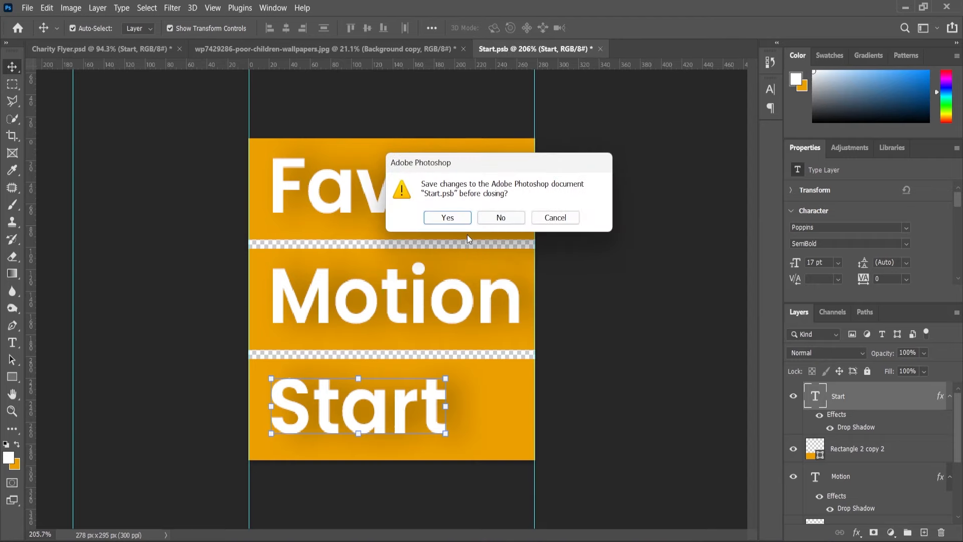
left_click(460, 220)
scroll(462, 220, "down", 3, "alt")
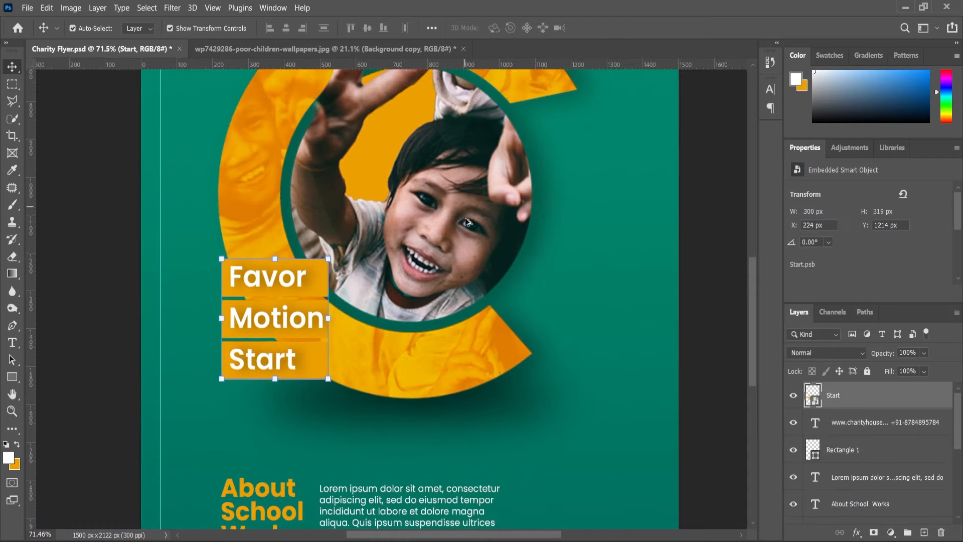
Open the Start smart object and soften the Motion text's drop shadow to about 23% opacity and 9 px size, with a shorter distance.
double_click(813, 395)
scroll(428, 255, "up", 3, "alt")
left_click(443, 219)
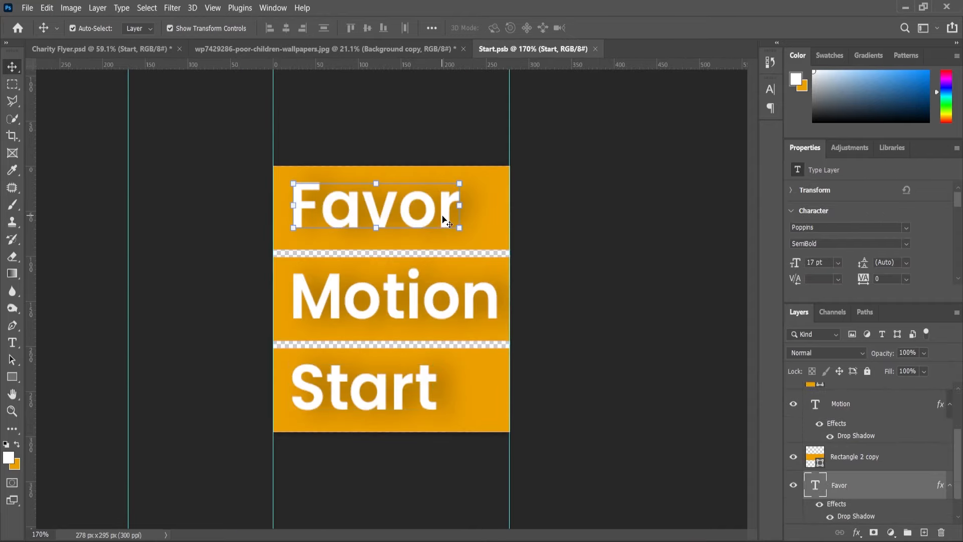
left_click(847, 437)
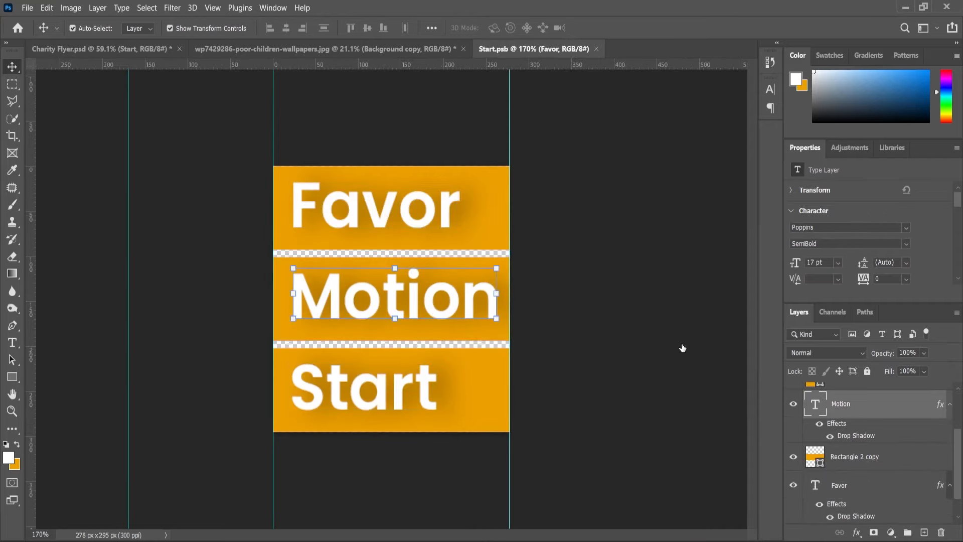
double_click(856, 435)
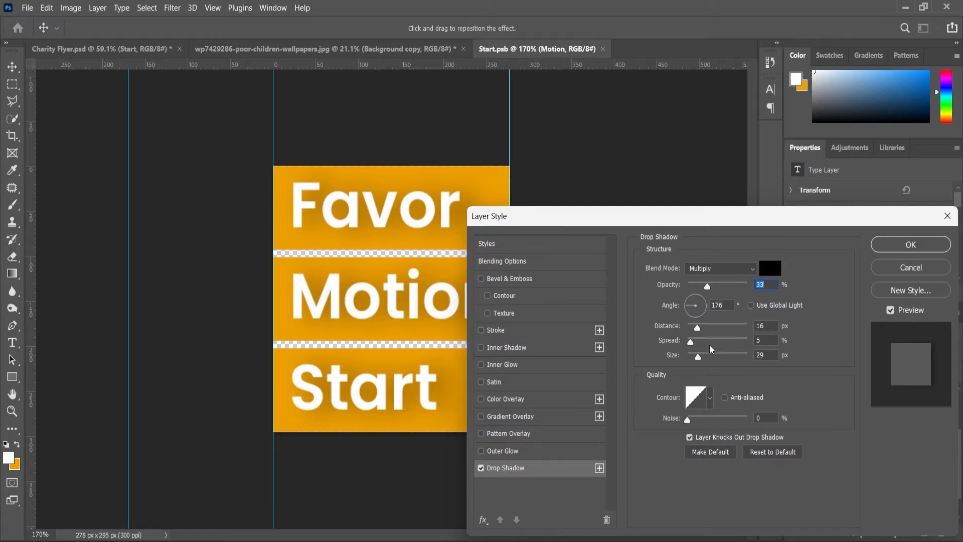
left_click_drag(698, 360, 695, 364)
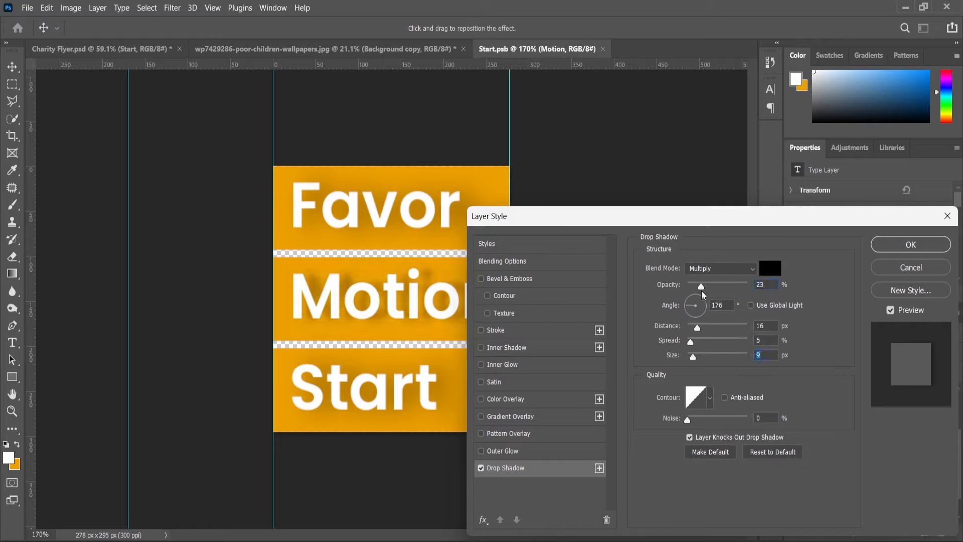
left_click_drag(701, 290, 700, 294)
left_click_drag(700, 332, 694, 335)
left_click(894, 246)
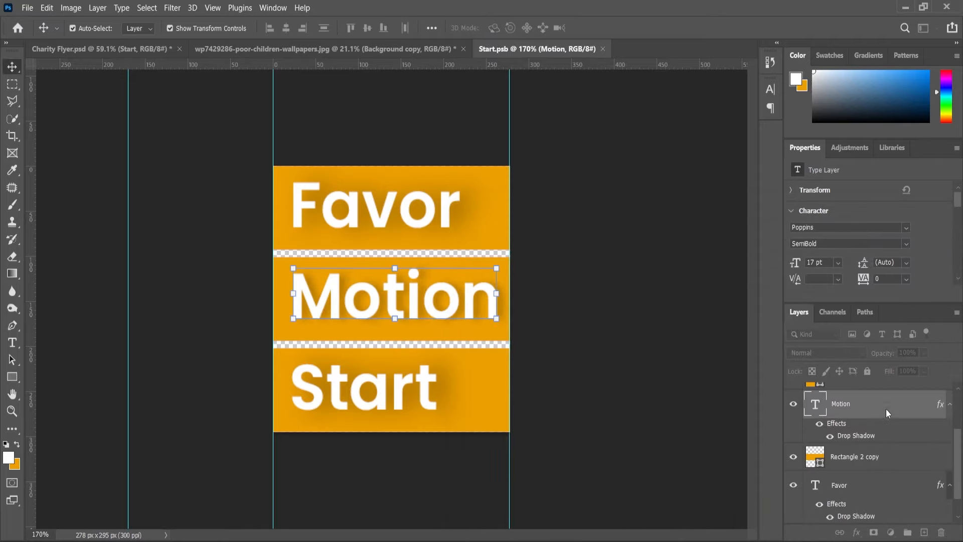
Copy the Motion text's layer style and paste it onto the Favor and Start text layers.
right_click(848, 404)
left_click(712, 465)
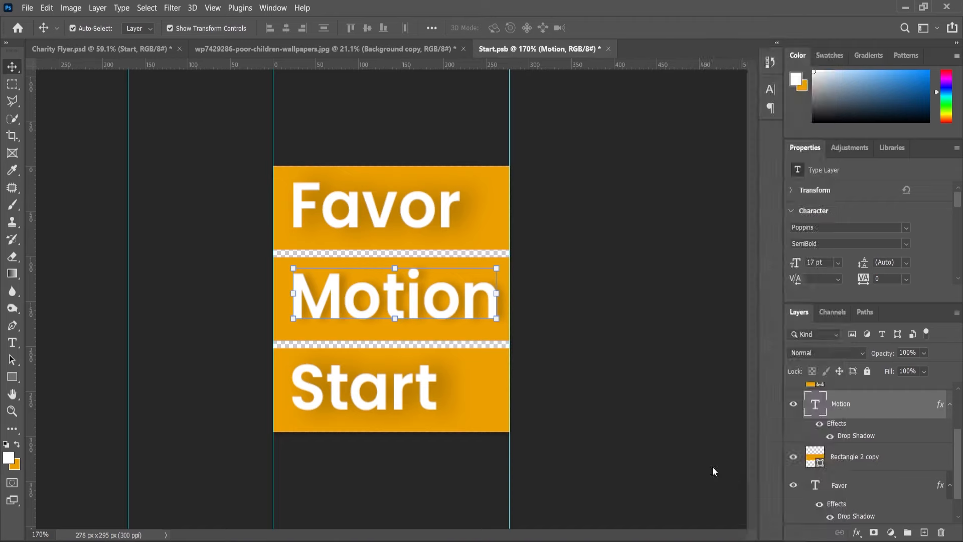
left_click(842, 488)
scroll(859, 458, "up", 3)
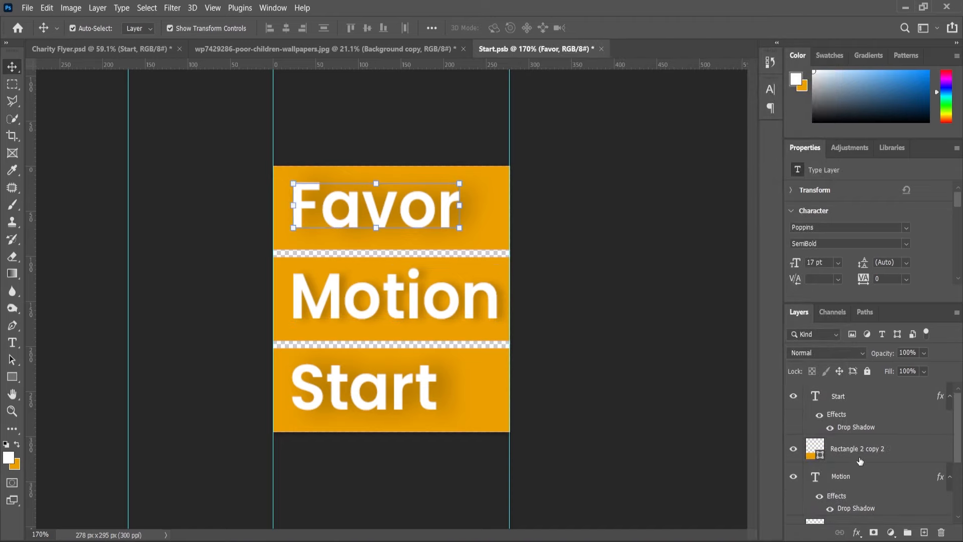
left_click(832, 398, "ctrl")
right_click(833, 399)
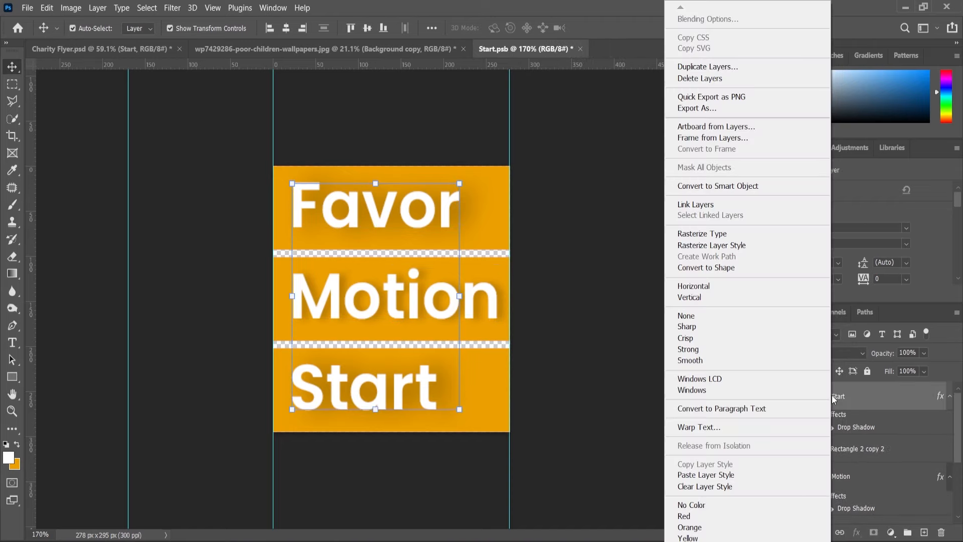
left_click(726, 475)
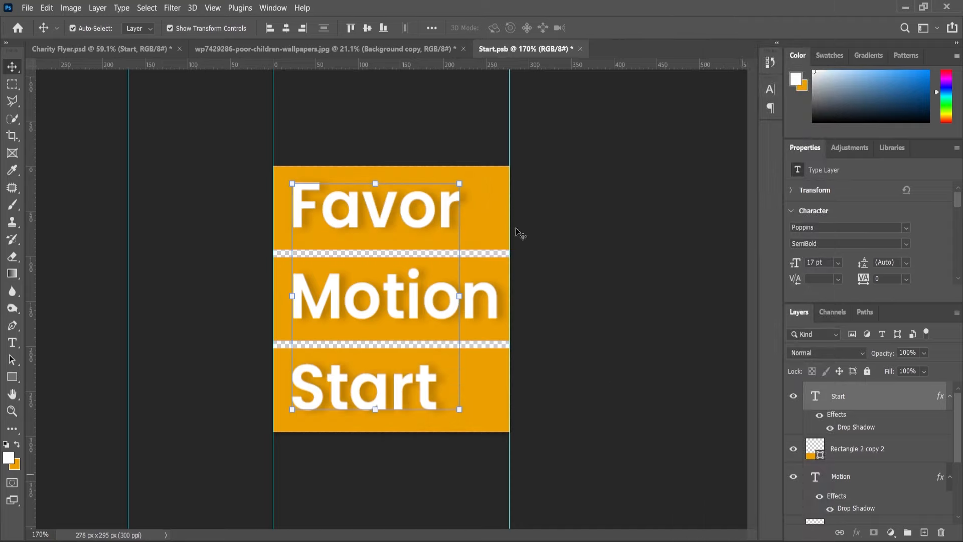
Close the Start.psb document with its changes saved, and save the Charity Flyer document.
left_click(580, 49)
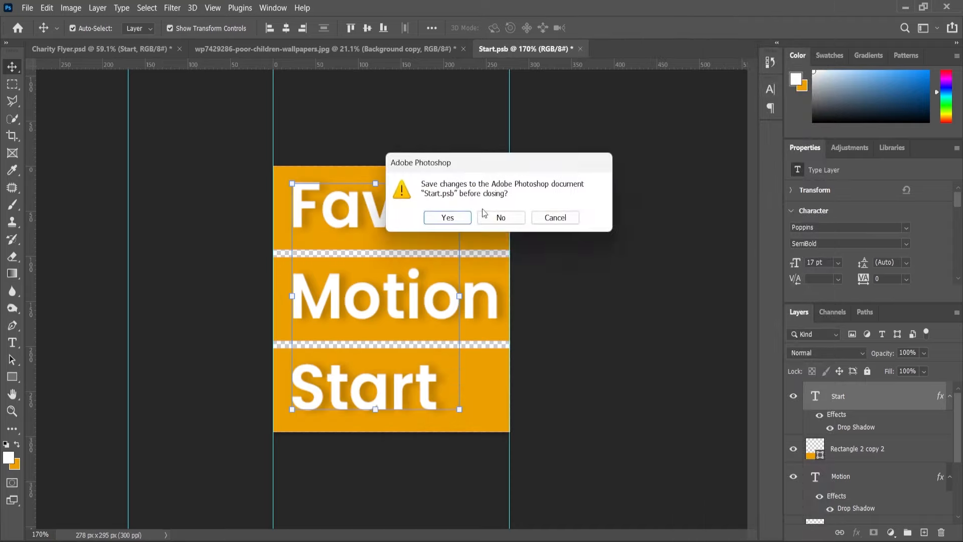
left_click(447, 218)
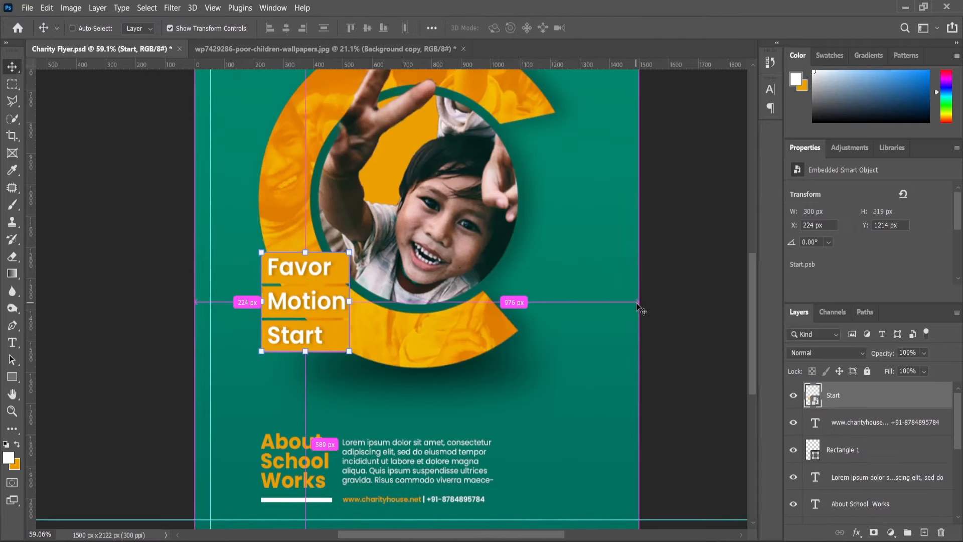
scroll(629, 343, "down", 3)
left_click(629, 342, "ctrl")
scroll(627, 342, "down", 2)
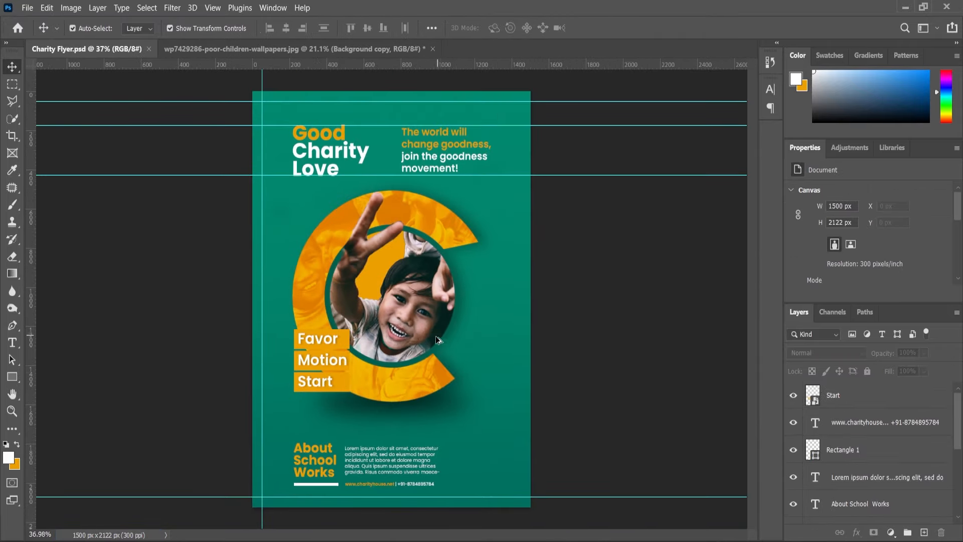
scroll(336, 345, "up", 5)
left_click(341, 340)
scroll(341, 339, "down", 2)
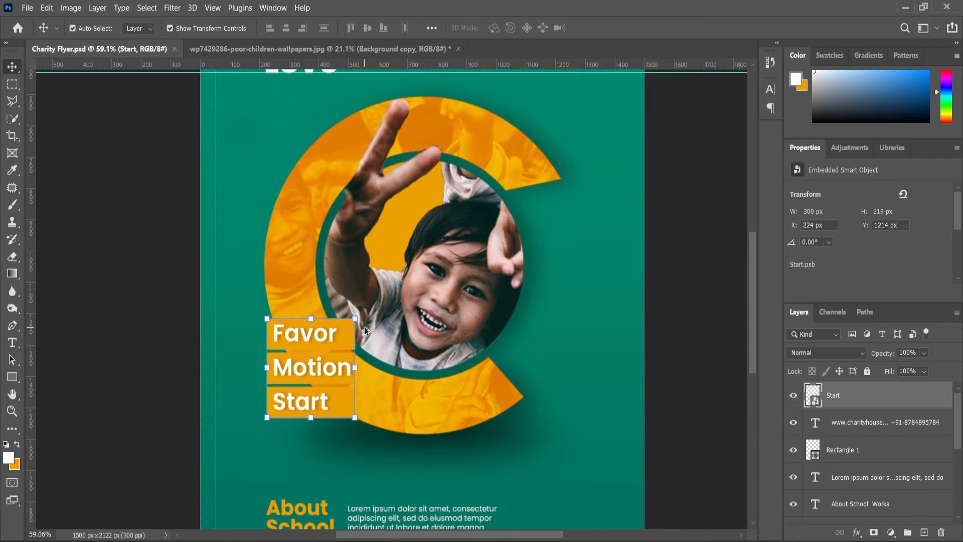
scroll(420, 70, "down", 4)
scroll(488, 261, "up", 1)
Place the QR-Code image from New folder (8) on the flyer and scale it to about 4.05% near the lower-right corner.
left_click(531, 541)
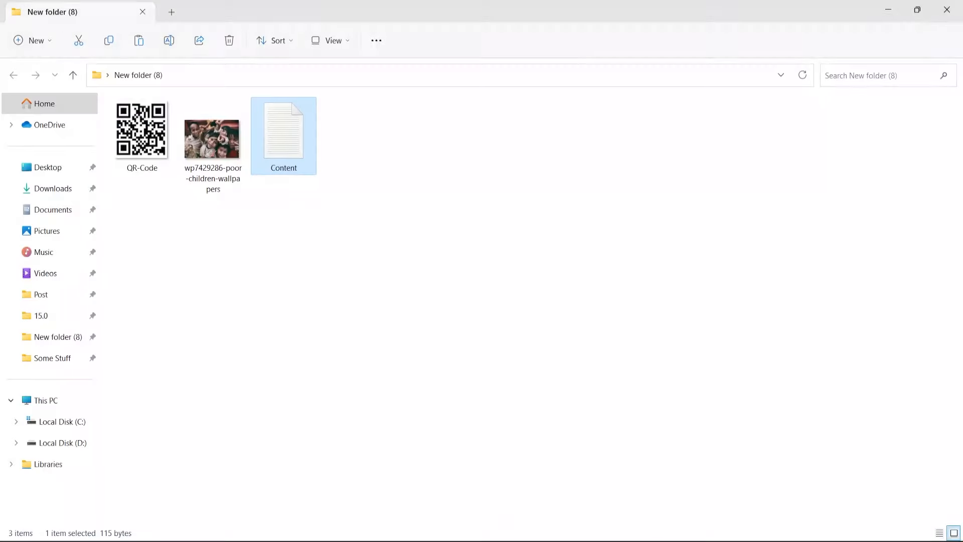
left_click_drag(154, 151, 508, 471)
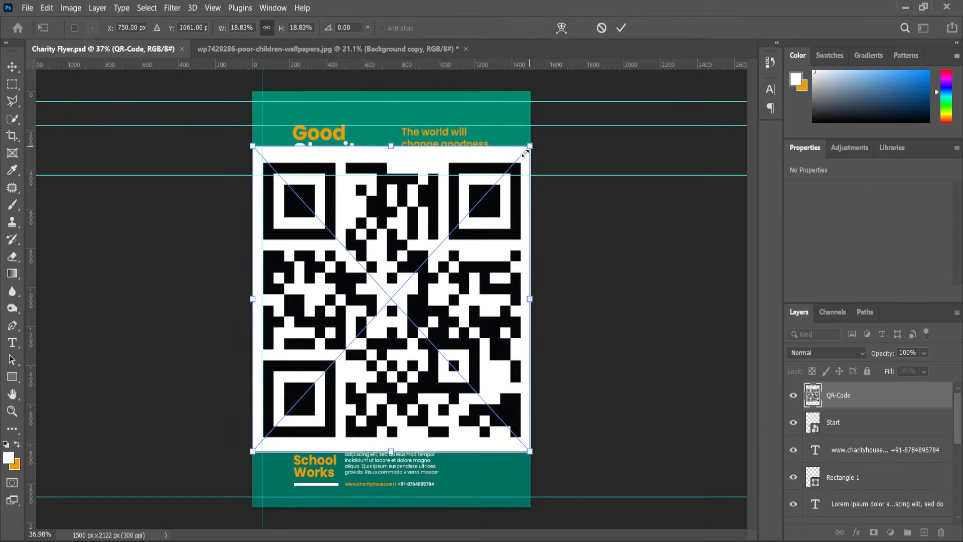
left_click_drag(531, 146, 498, 431)
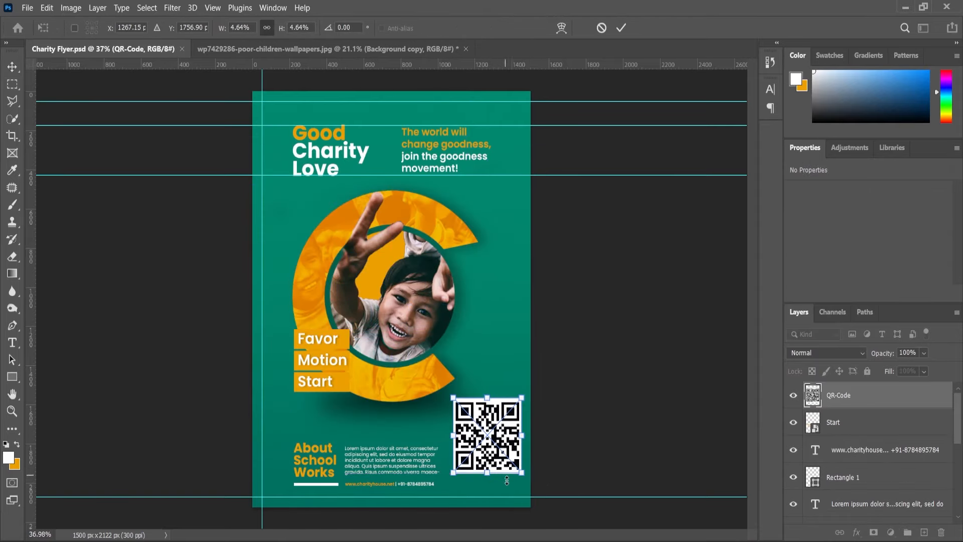
scroll(505, 477, "up", 4)
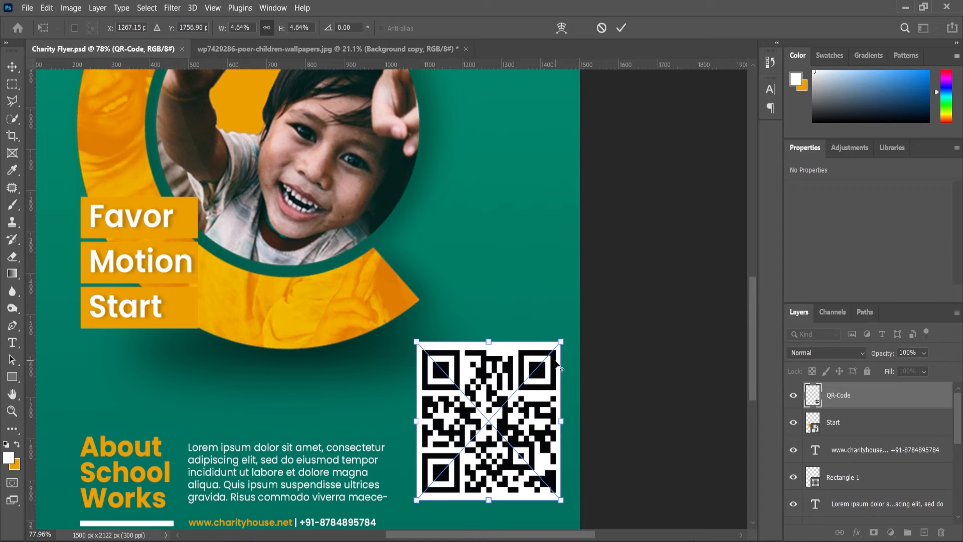
left_click_drag(565, 337, 560, 353)
scroll(745, 401, "down", 3)
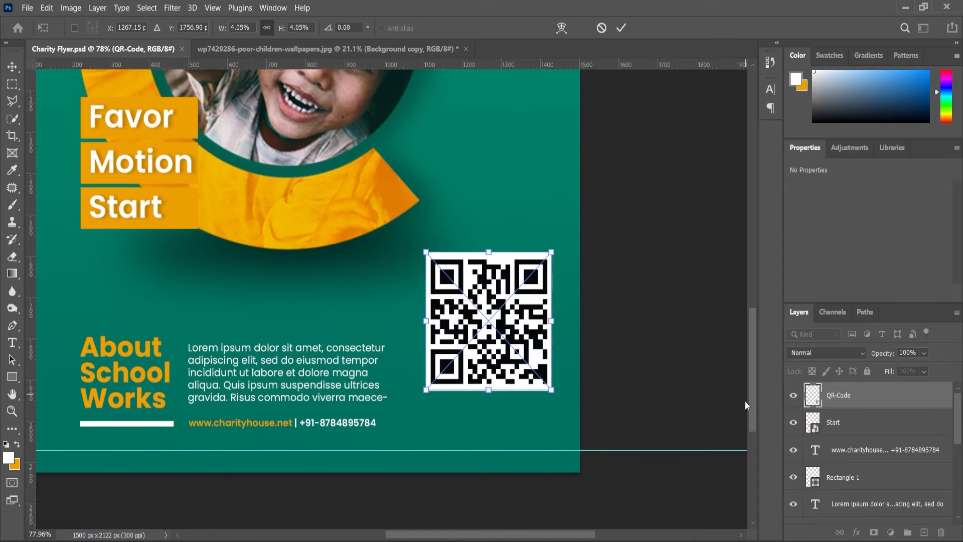
Reduce the QR code to about 3.49% and place it beside the footer text at X 1148 px, Y 1759 px.
left_click_drag(537, 256, 543, 297)
left_click_drag(511, 352, 520, 365)
left_click(9, 413)
scroll(455, 365, "down", 9)
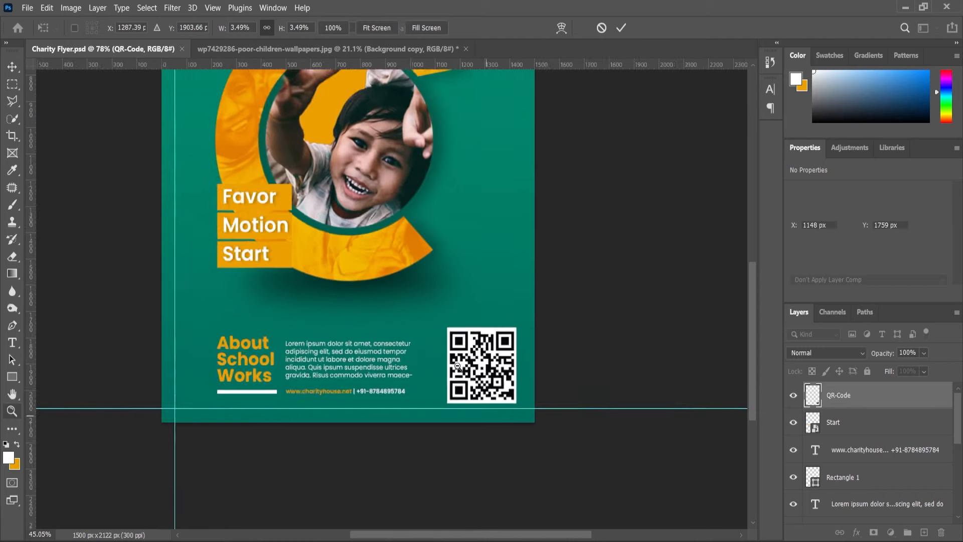
scroll(456, 365, "up", 1)
scroll(456, 365, "down", 1)
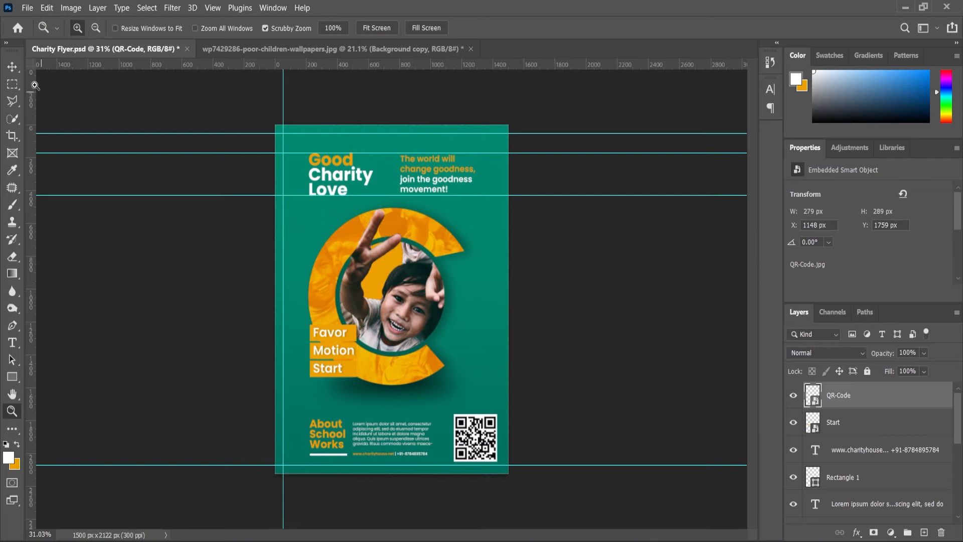
Hide the guides on the flyer and check the whole layout.
key("ctrl+semicolon")
scroll(531, 467, "up", 1)
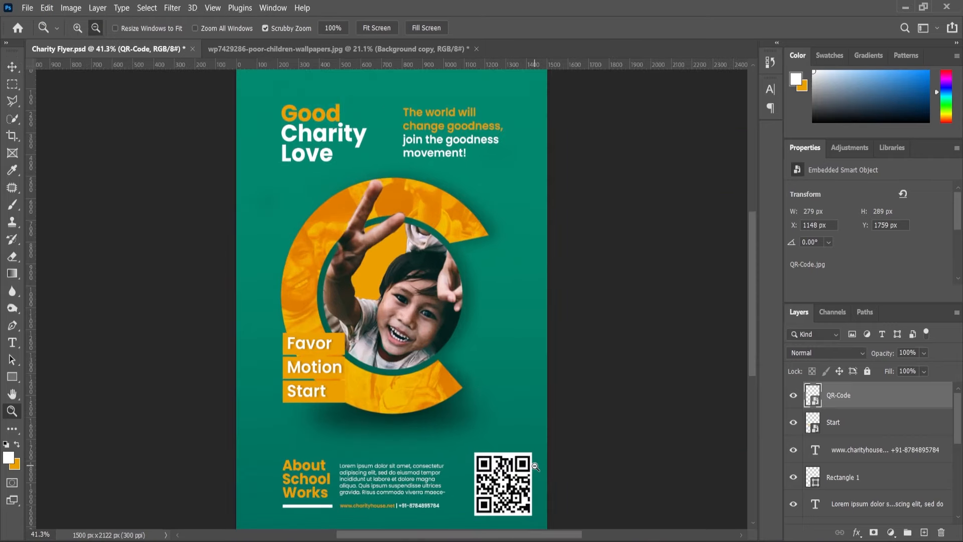
key("alt")
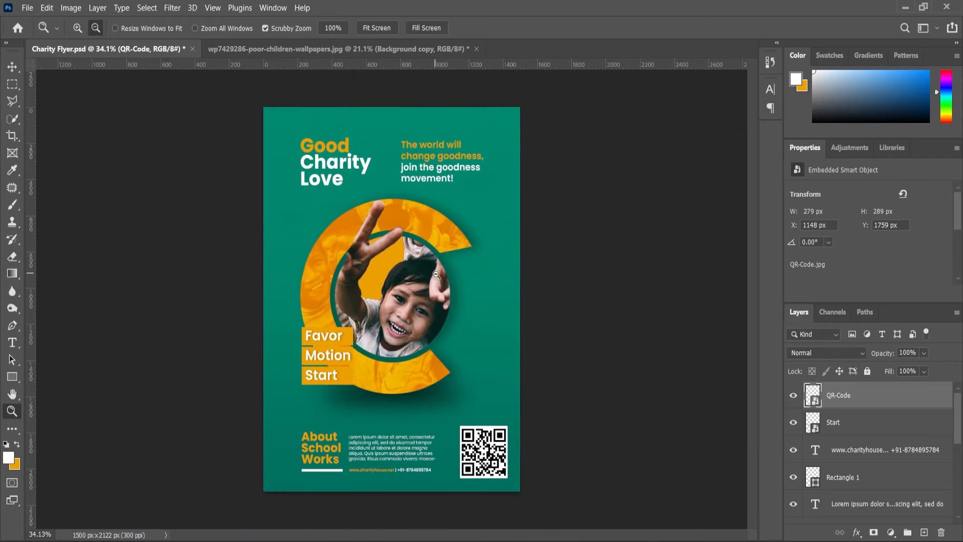
scroll(526, 329, "down", 1)
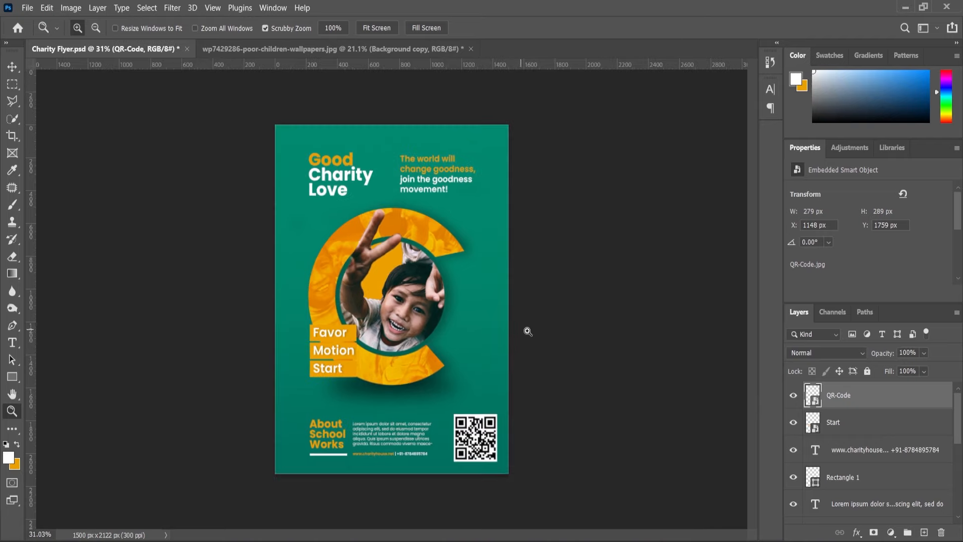
Place the abstract-1846853_1920 texture directly above the Background layer, rotated -90° and enlarged to about 1568 × 2356 px to cover the page.
scroll(835, 496, "down", 3)
left_click(835, 508)
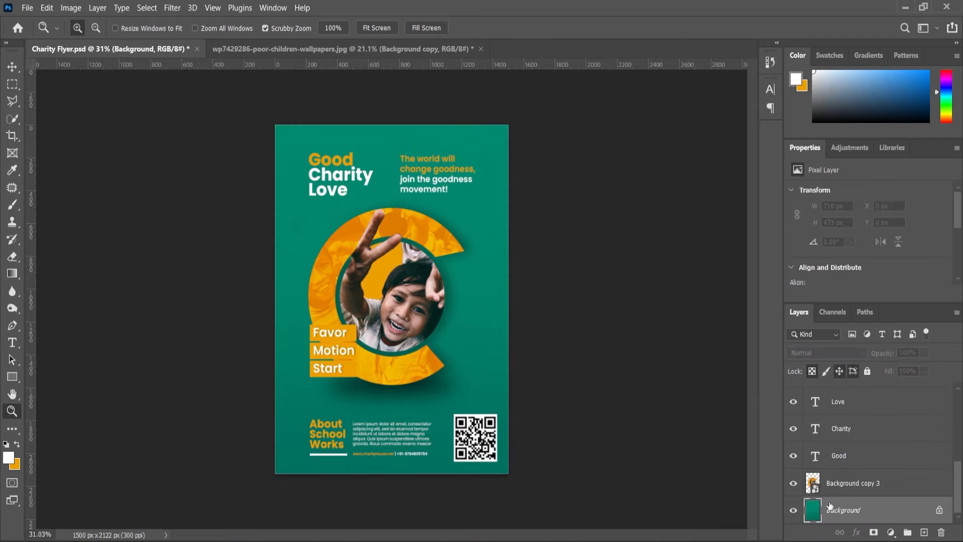
key("alt+Tab")
left_click_drag(145, 137, 408, 371)
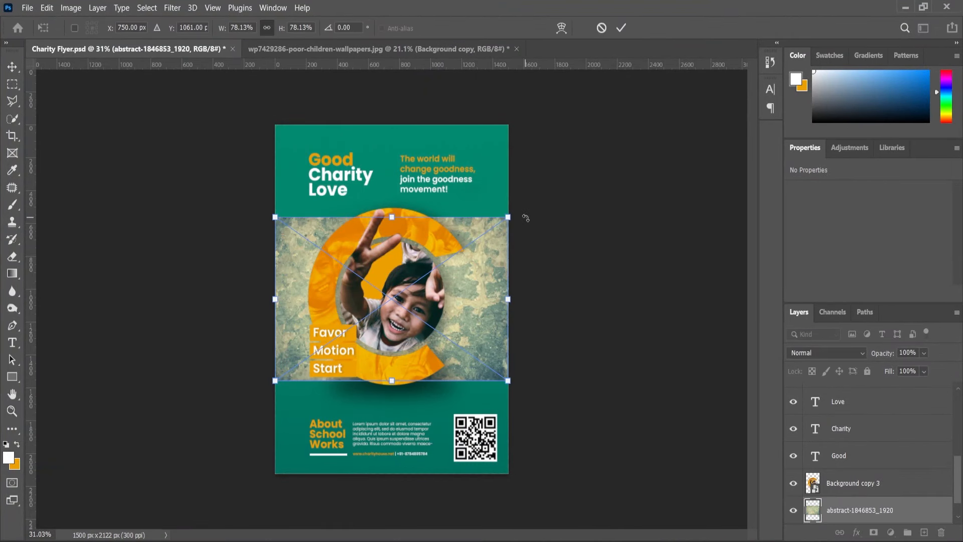
left_click_drag(525, 217, 367, 211)
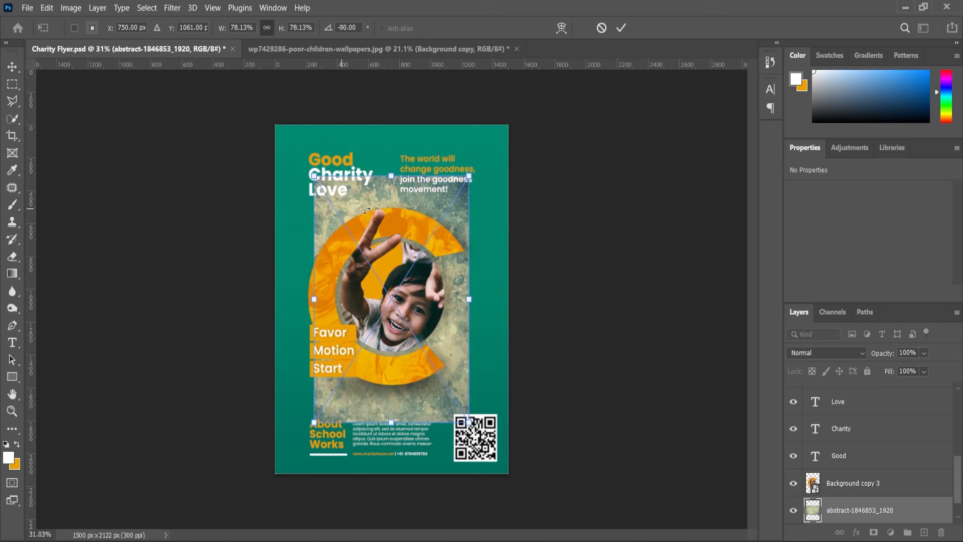
left_click_drag(470, 178, 513, 105)
key("Return")
Set the abstract texture layer's blend mode to Soft Light and compare the flyer with and without it.
left_click(838, 353)
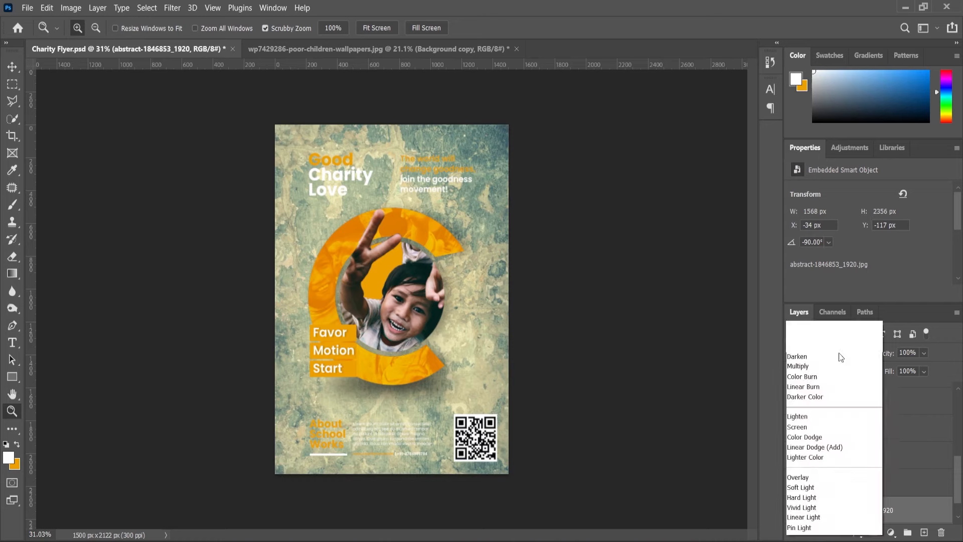
left_click(808, 377)
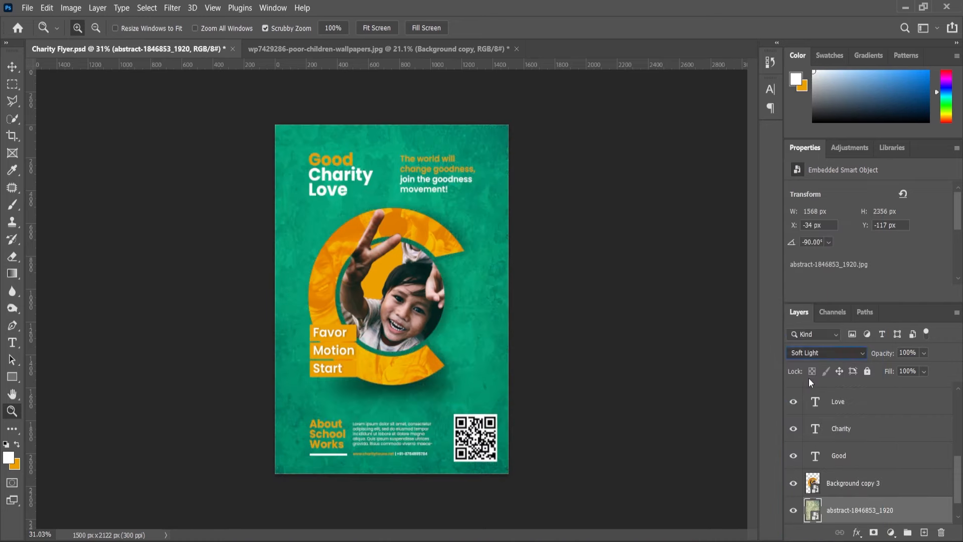
left_click(793, 511)
left_click(793, 512)
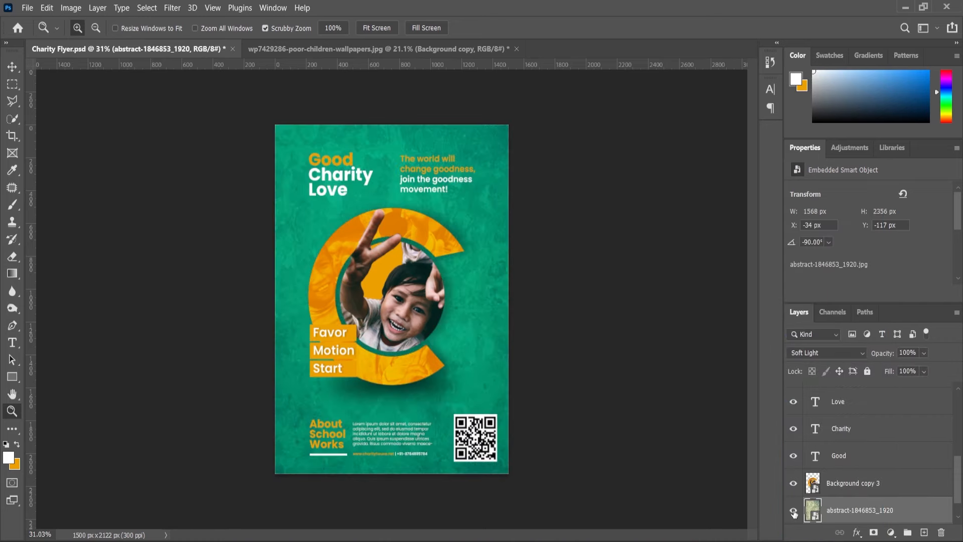
scroll(470, 346, "up", 1)
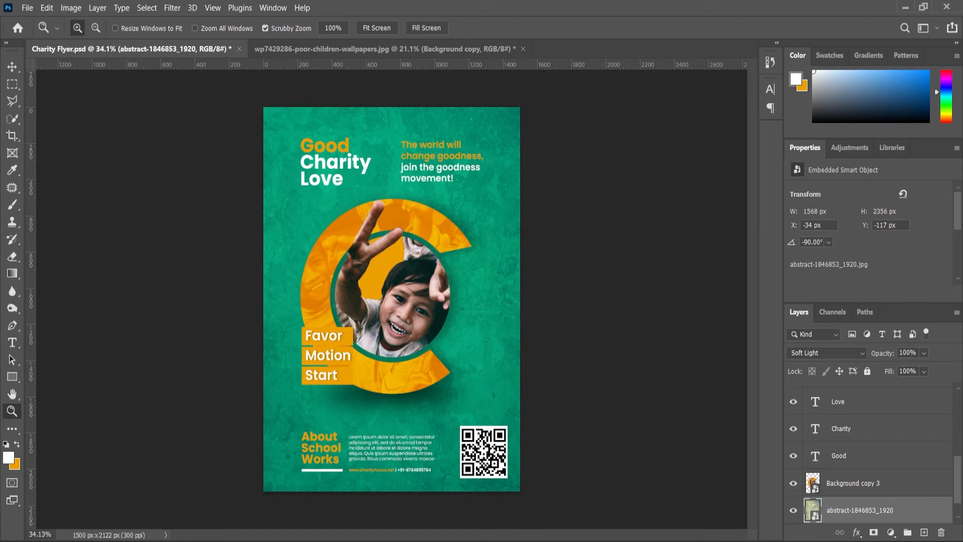
Apply Levels to the abstract texture layer with input levels 3, 0.76 and 255, and deselect the layer.
left_click(13, 68)
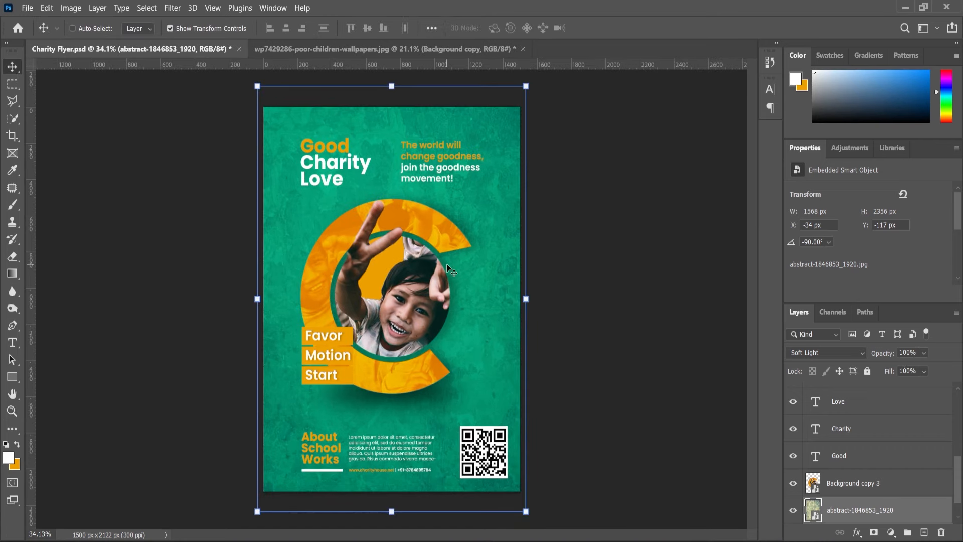
key("ctrl+l")
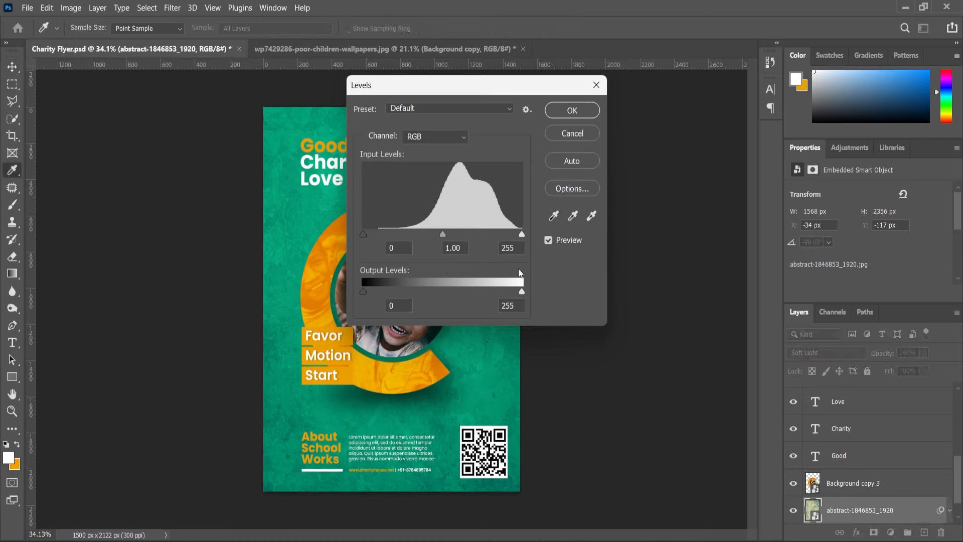
left_click_drag(522, 83, 692, 116)
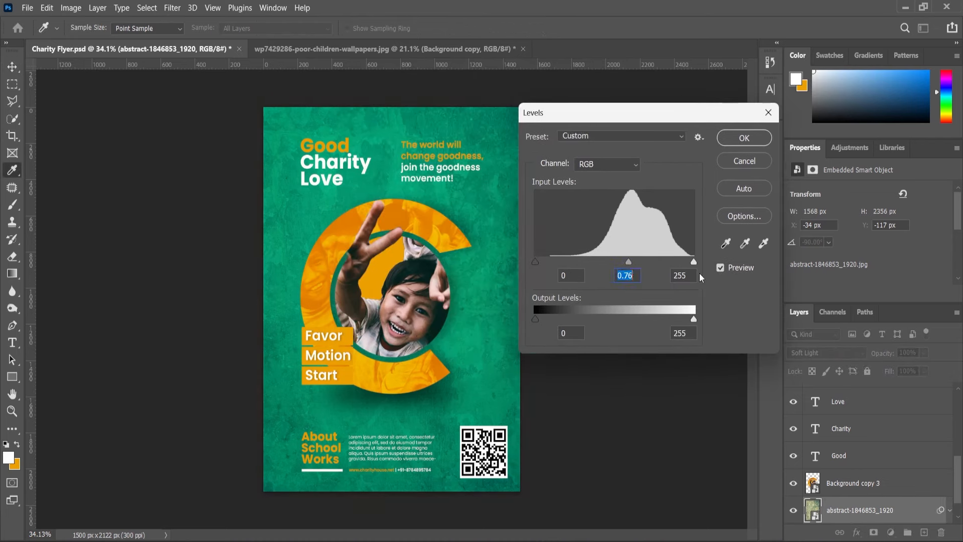
left_click(694, 262)
left_click(732, 143)
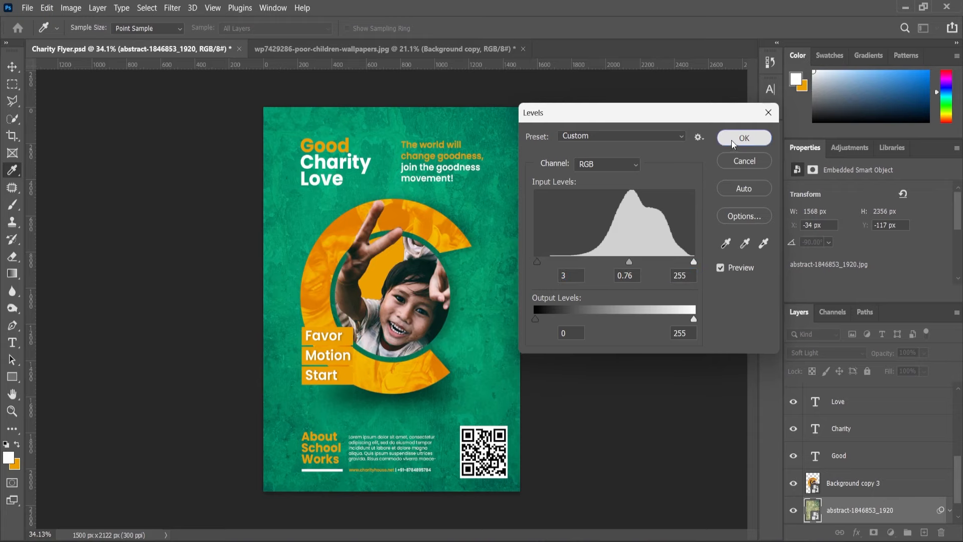
scroll(587, 336, "down", 1)
left_click(585, 324)
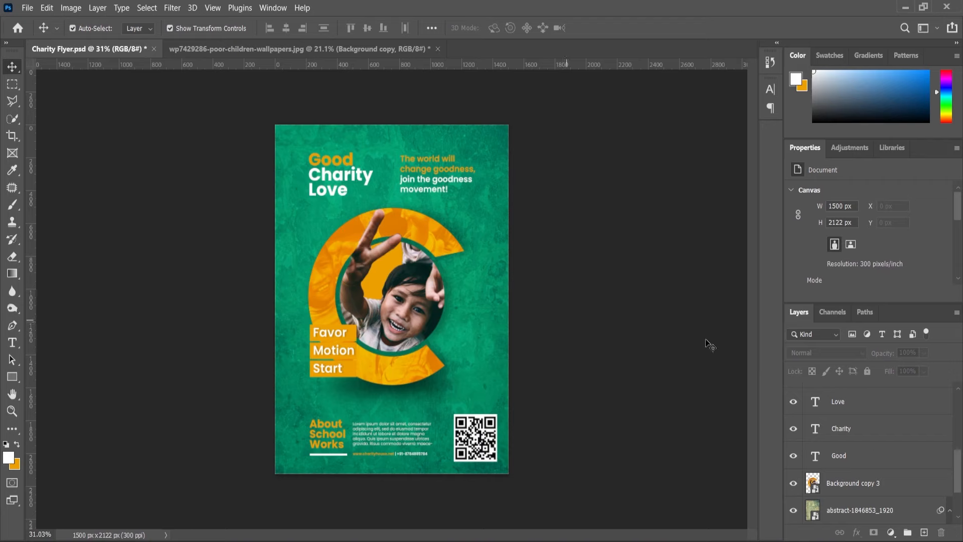
scroll(911, 431, "up", 10)
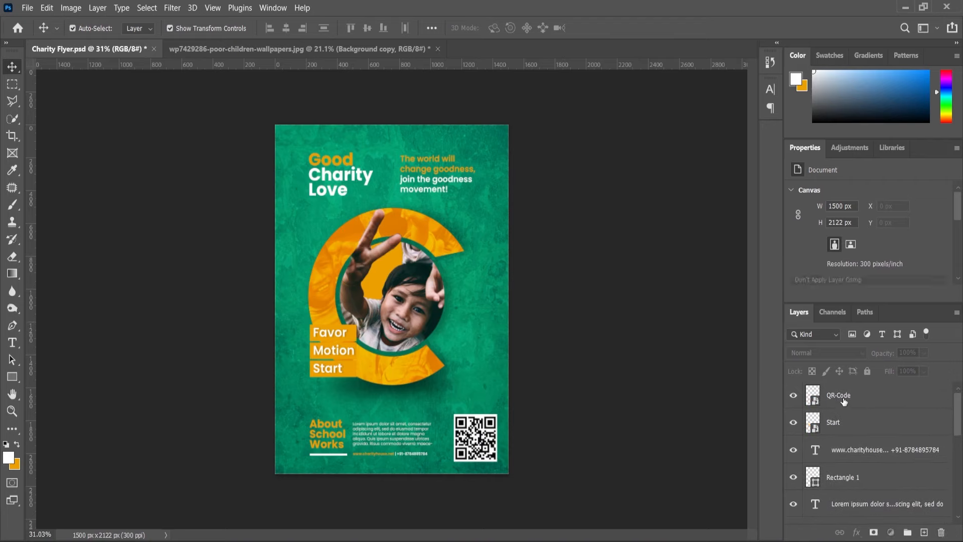
Add a Curves adjustment layer above the QR-Code layer and pull the curve's midpoint down slightly to darken the flyer's midtones.
left_click(839, 396)
left_click(890, 532)
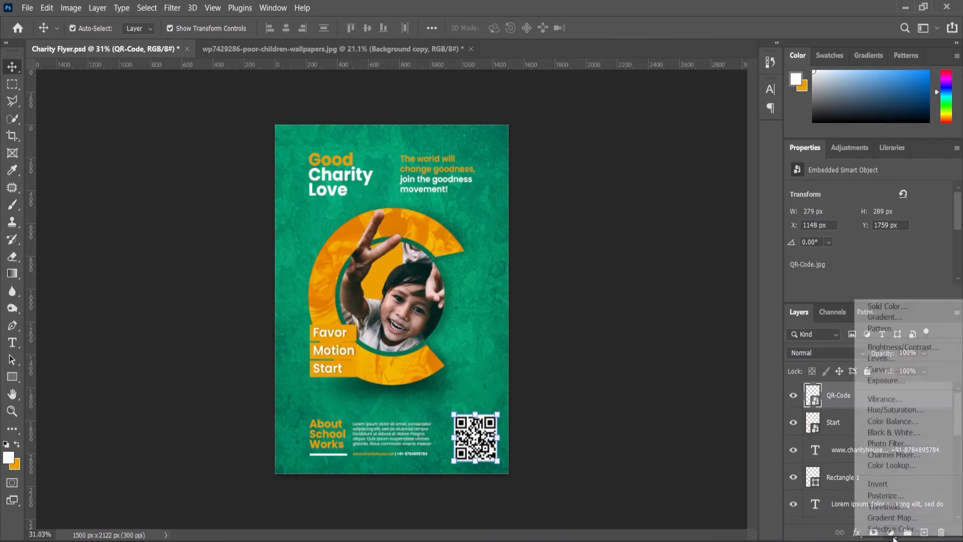
left_click(901, 370)
scroll(877, 222, "down", 2)
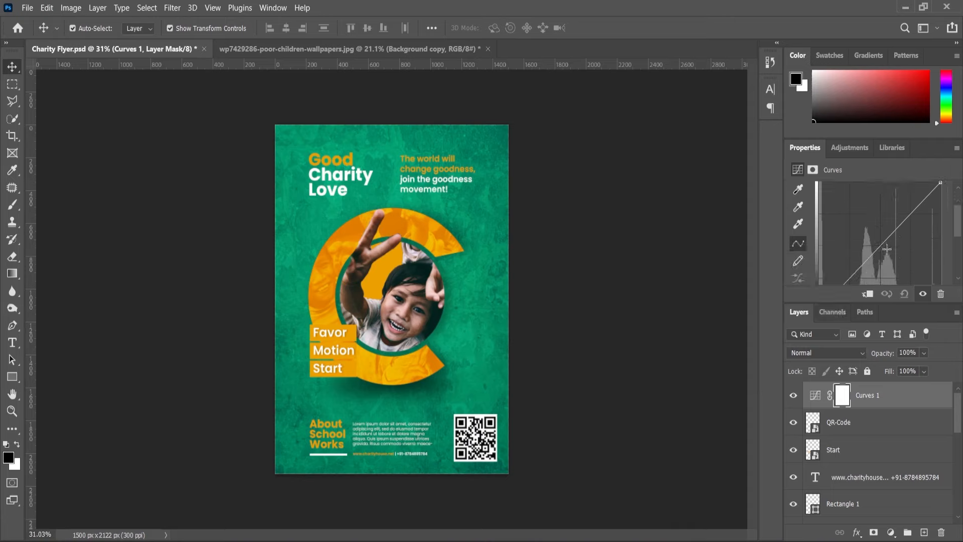
scroll(886, 249, "down", 1)
left_click(878, 231)
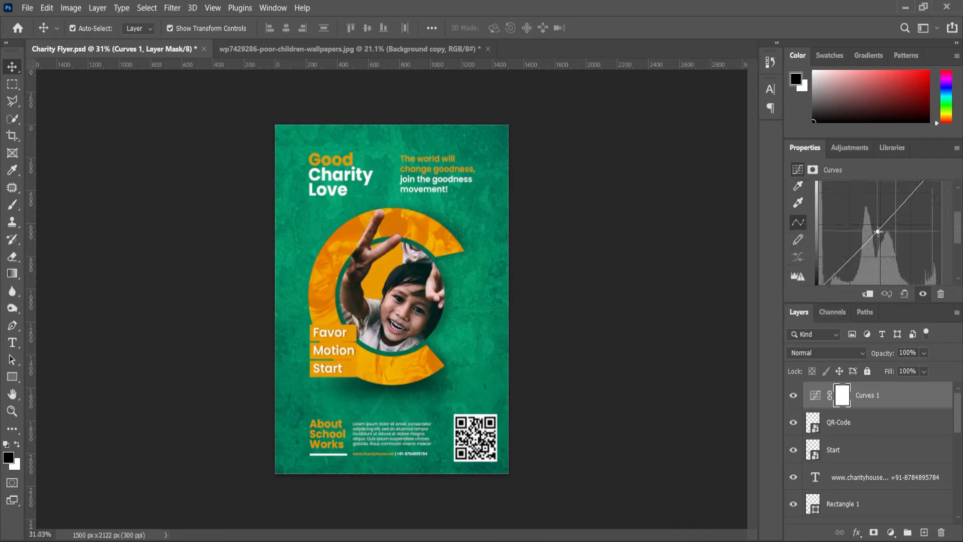
left_click_drag(878, 231, 879, 234)
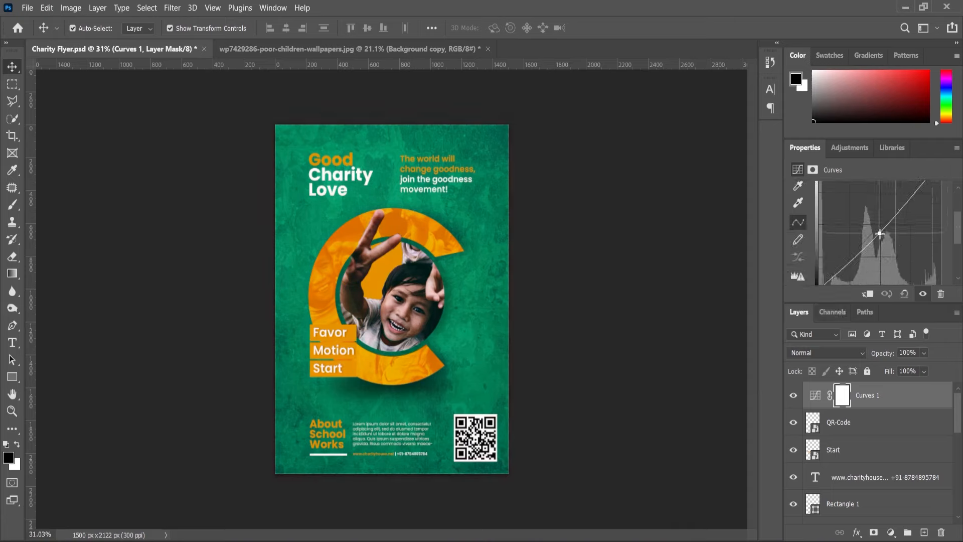
left_click(879, 233)
Add a Levels adjustment layer above the curves with midtones 1.07, white input 244 and a slightly raised black input.
left_click(890, 532)
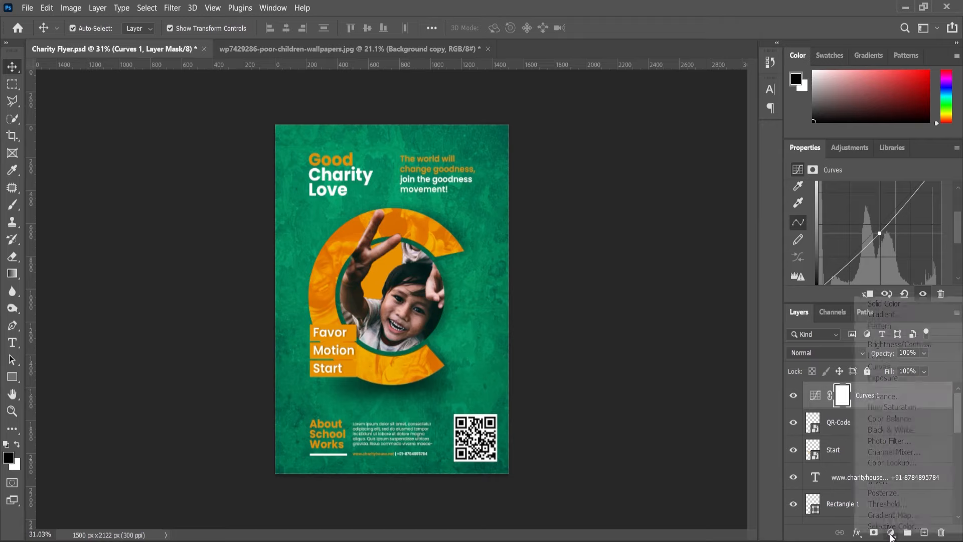
left_click(881, 355)
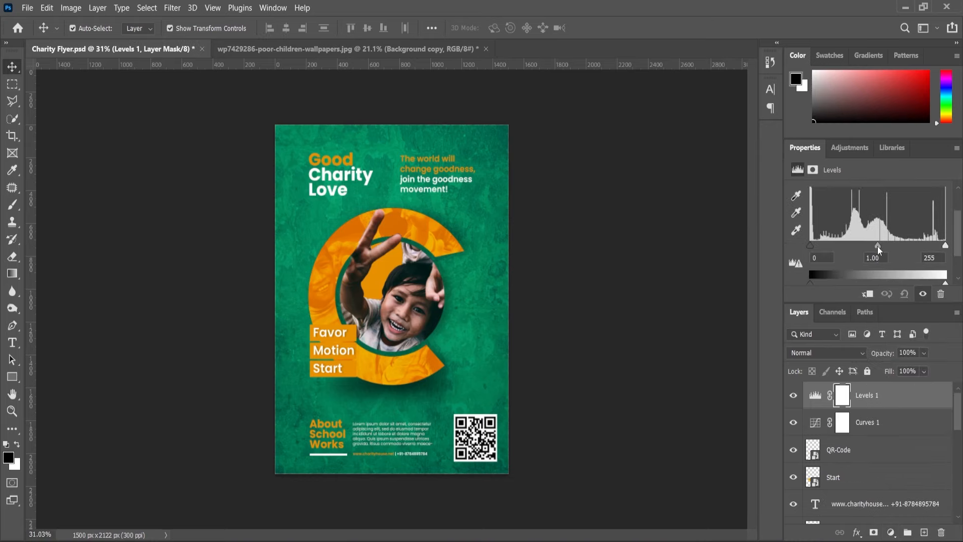
left_click_drag(874, 250, 871, 250)
left_click_drag(946, 247, 939, 247)
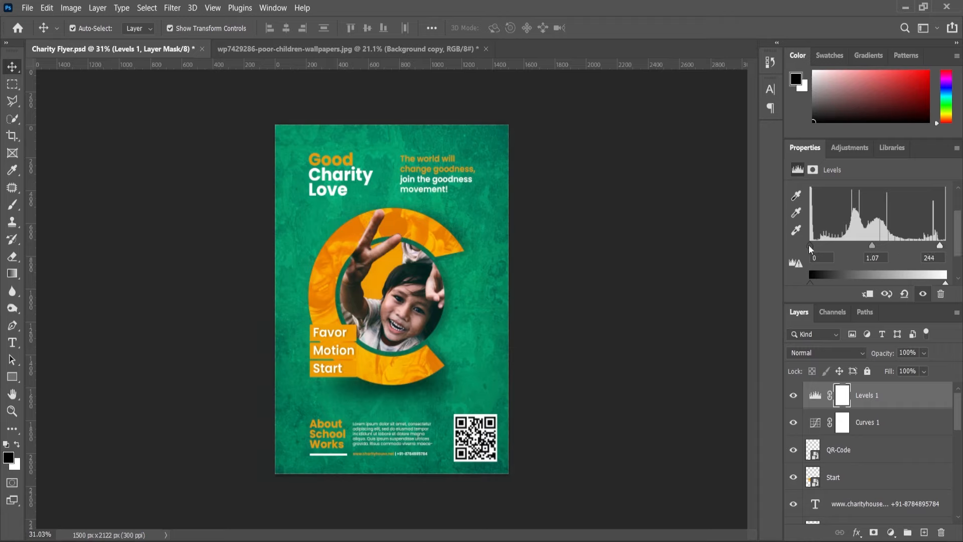
left_click_drag(809, 246, 813, 249)
Group the Levels and Curves adjustment layers and name the group Adjustments.
left_click(860, 424, "ctrl")
key("ctrl+g")
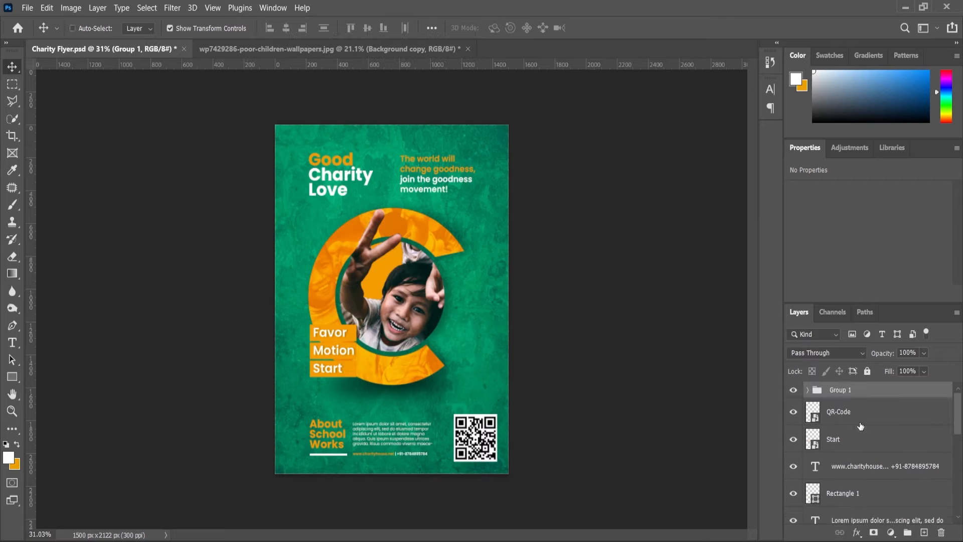
double_click(852, 391)
type("Adjustments")
key("Return")
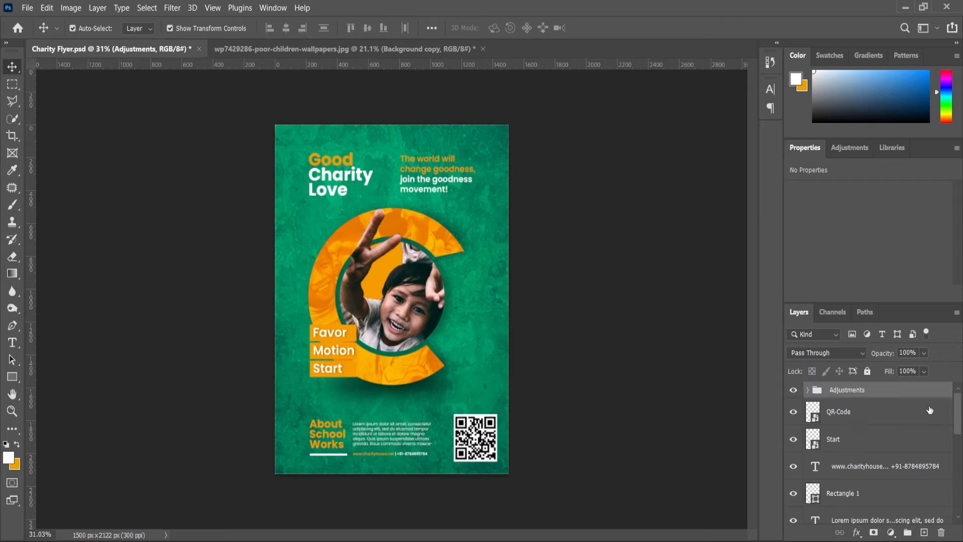
Check the whole flyer up close and save the document.
scroll(464, 324, "down", 1)
scroll(463, 329, "up", 2)
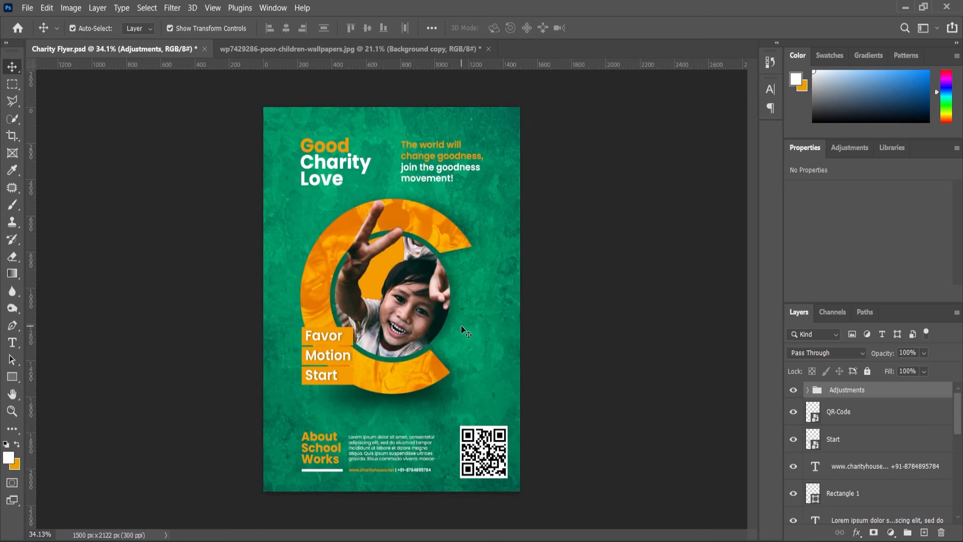
scroll(473, 349, "up", 1)
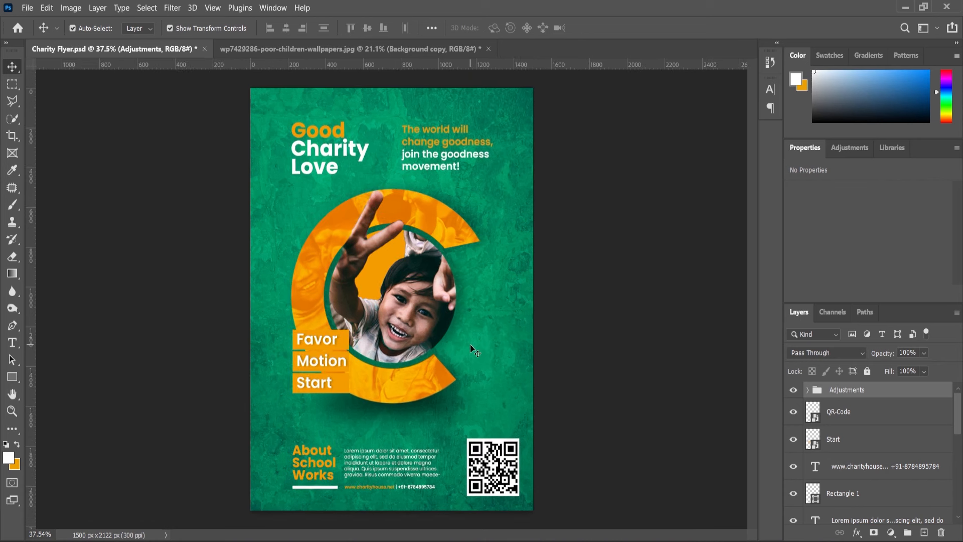
key("ctrl+s")
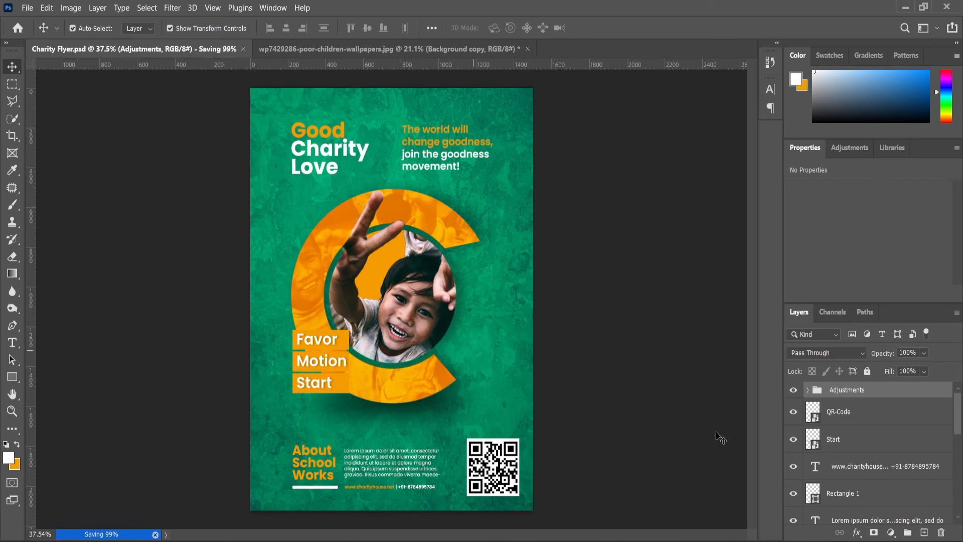
Reduce the abstract-1846853_1920 texture layer's opacity to 75% and deselect the layer.
scroll(853, 480, "down", 5)
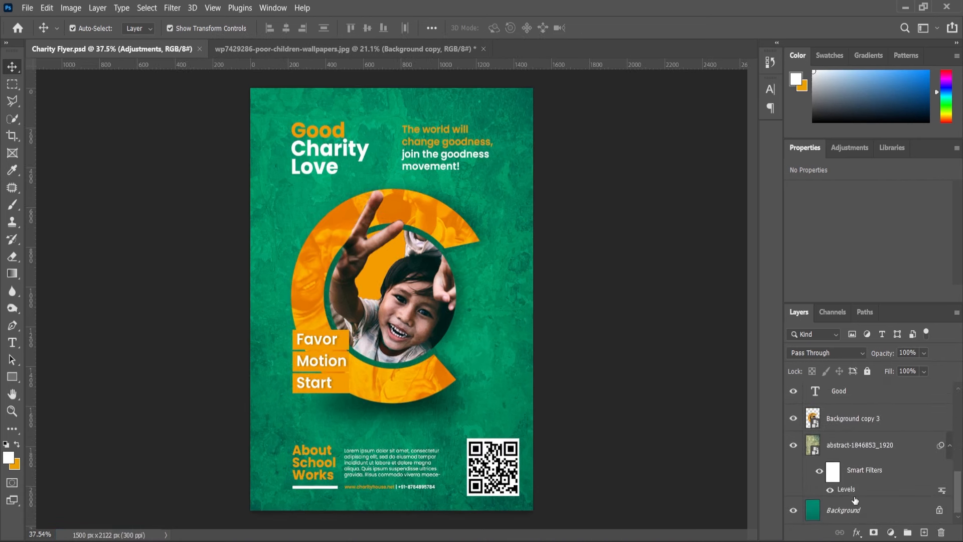
left_click(856, 446)
left_click(924, 353)
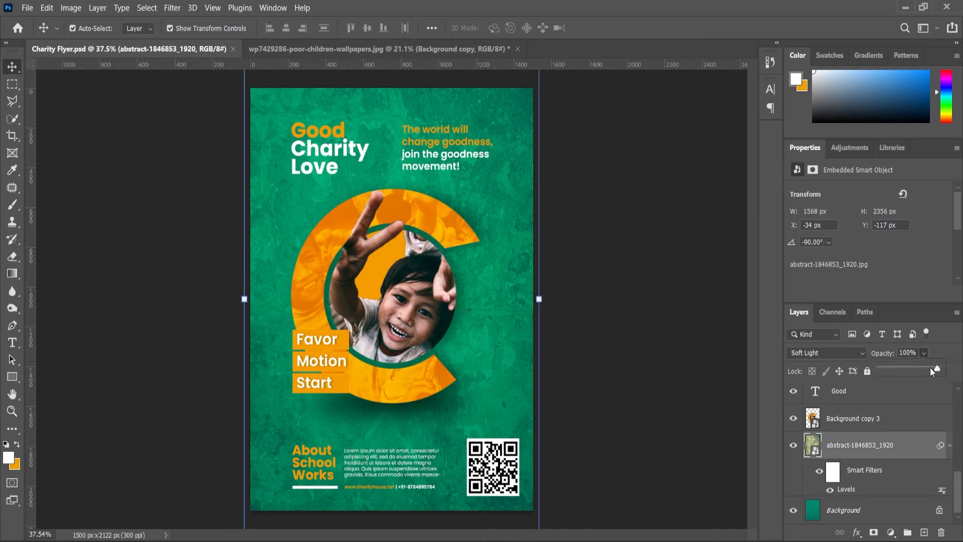
left_click_drag(936, 370, 925, 375)
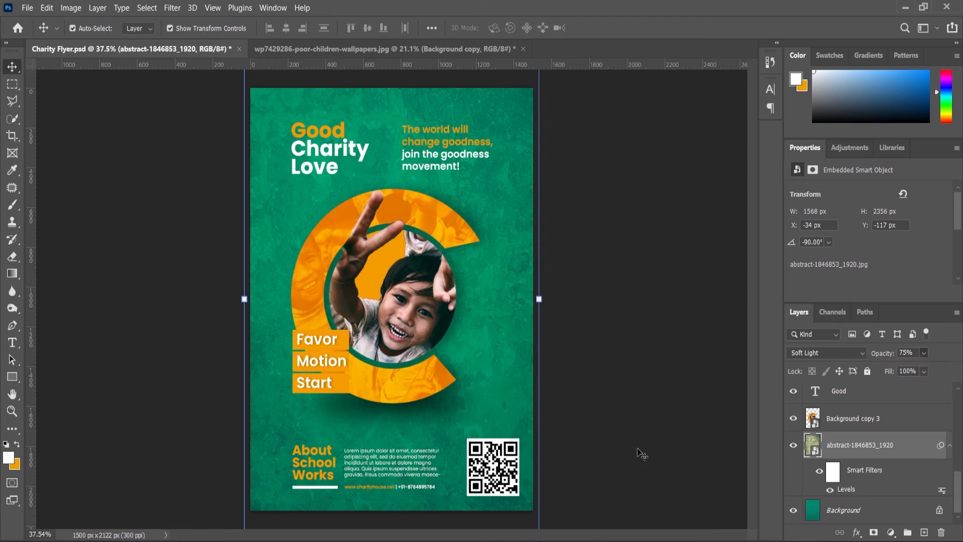
left_click(640, 455)
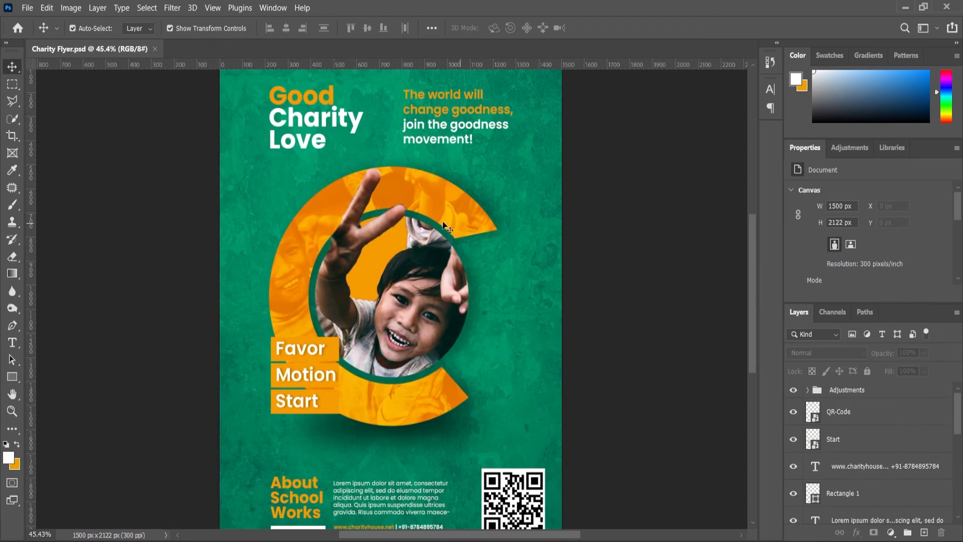
Enlarge the orange ring and child photo to about 1436 × 1607 px and position it at about X 20, Y 288 px.
left_click(447, 226)
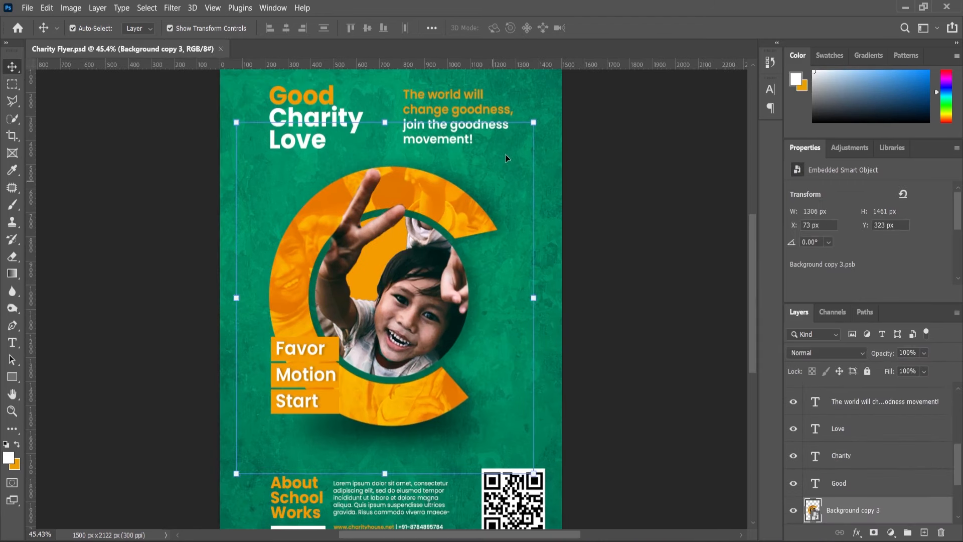
left_click_drag(534, 123, 558, 101)
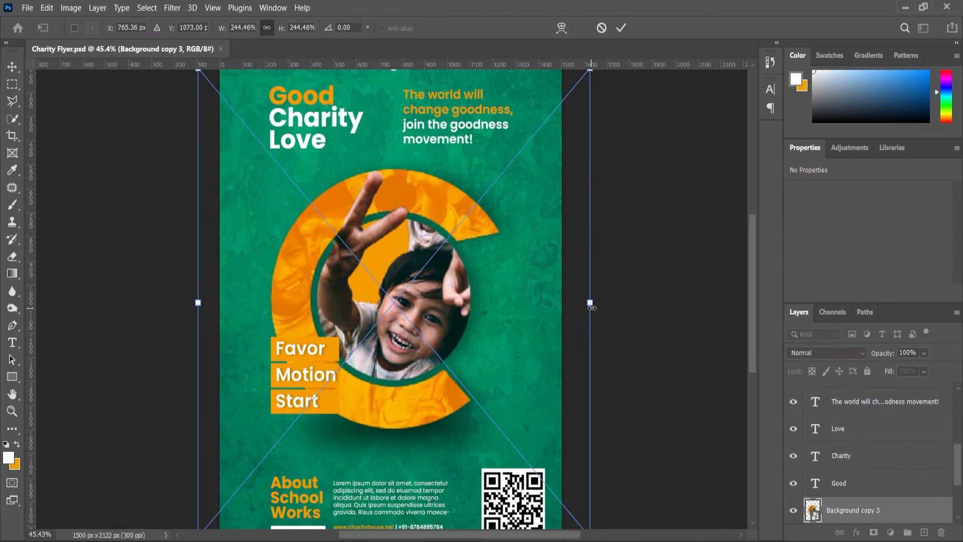
left_click_drag(591, 301, 615, 312)
key("ctrl+0")
left_click_drag(423, 314, 425, 320)
left_click(12, 70)
Enlarge the Favor Motion Start text bars to about 355 × 377 px, shift them slightly outward over the ring's edge, and deselect them.
left_click(317, 363)
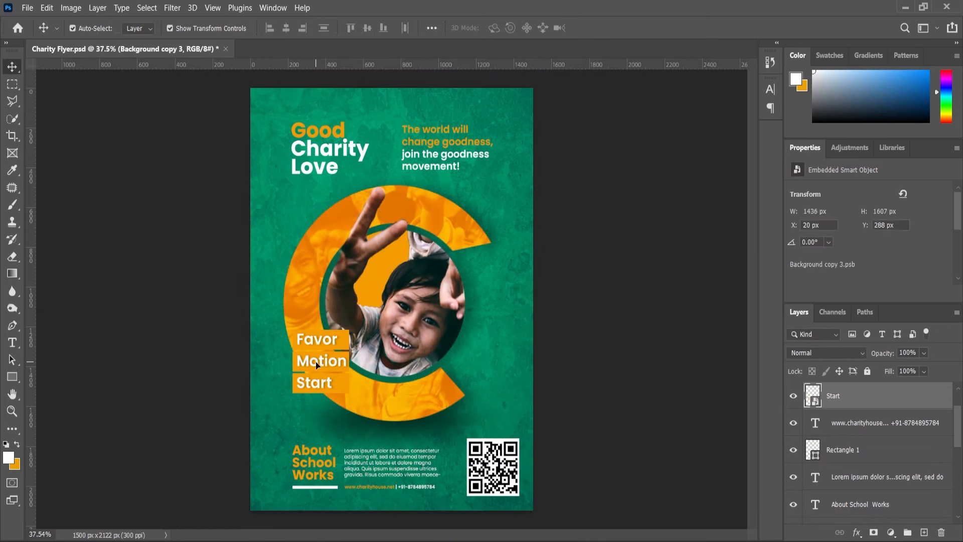
left_click_drag(349, 330, 354, 324)
left_click_drag(334, 349, 327, 349)
left_click(12, 66)
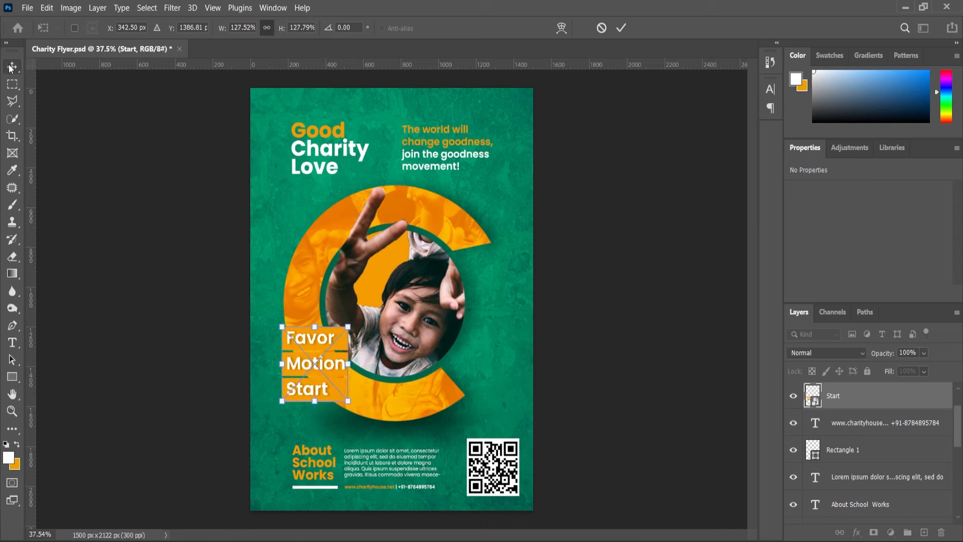
left_click(247, 166)
Apply a Multiply drop shadow to the headline word Good with opacity 21%, angle 176°, distance 8 px, spread 5% and size 9 px.
scroll(336, 135, "down", 2)
scroll(335, 136, "up", 6)
left_click(337, 139)
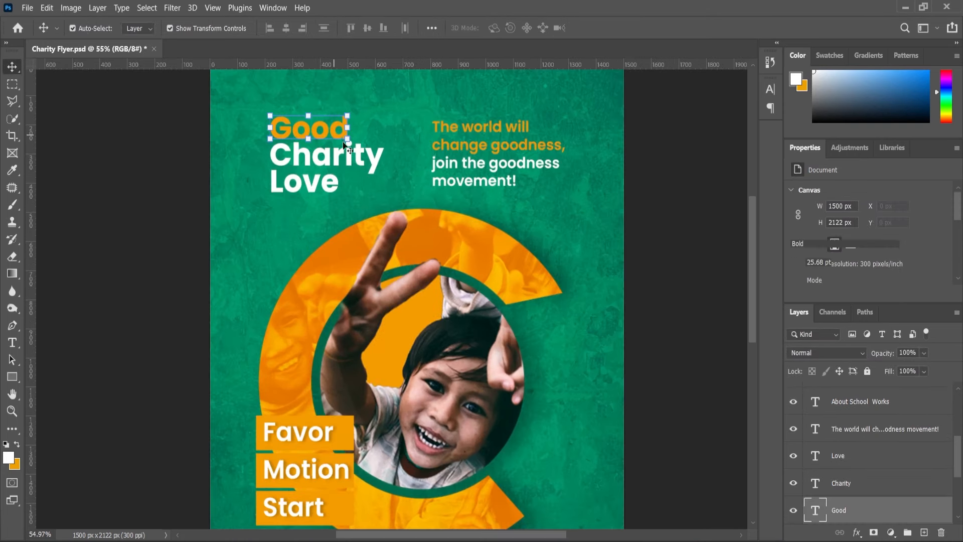
left_click(857, 532)
left_click(870, 532)
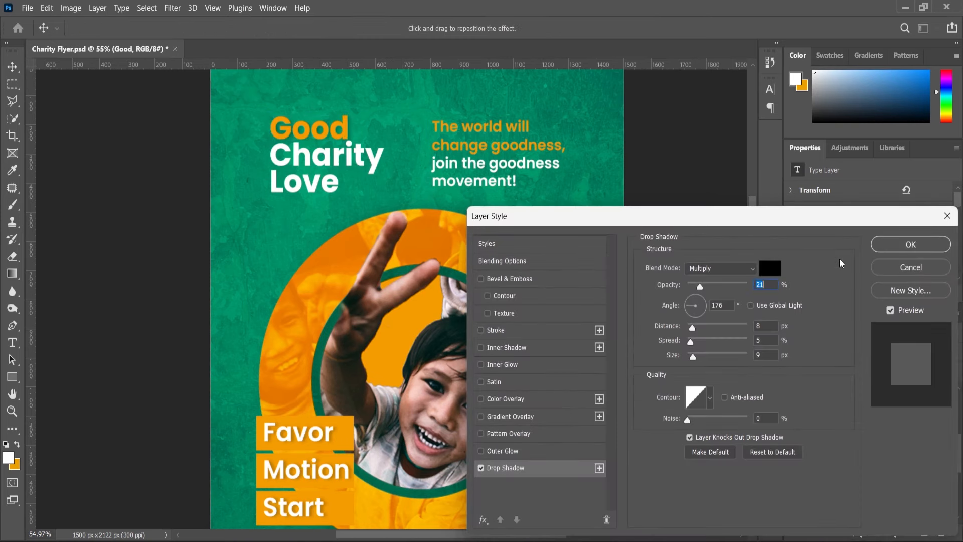
left_click(940, 249)
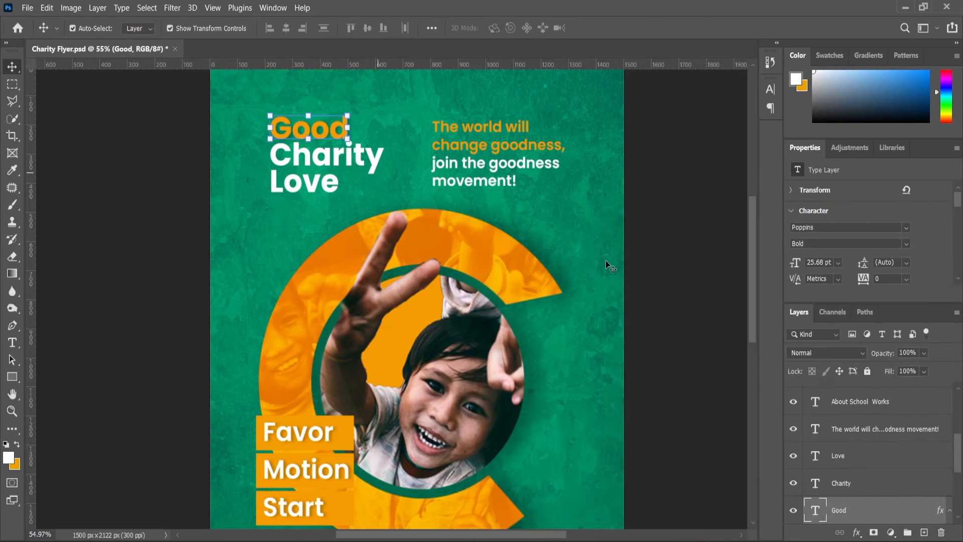
Apply the same drop shadow to the headline words Charity and Love.
left_click(846, 483)
left_click(857, 532)
left_click(866, 523)
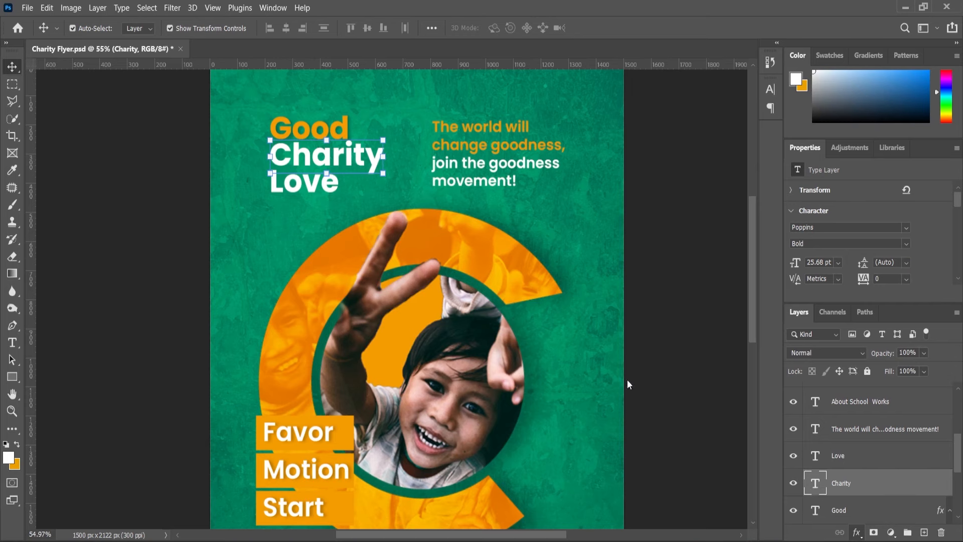
left_click(899, 245)
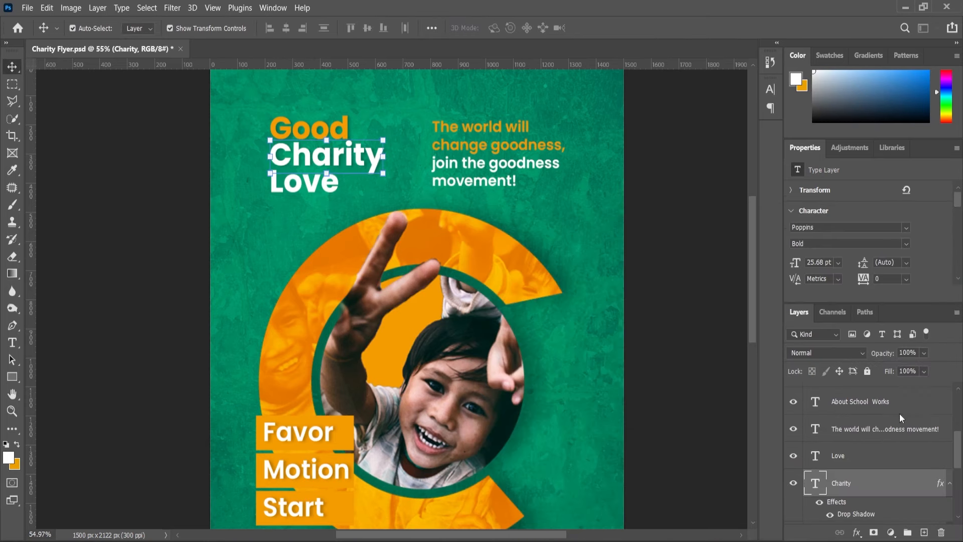
left_click(845, 456)
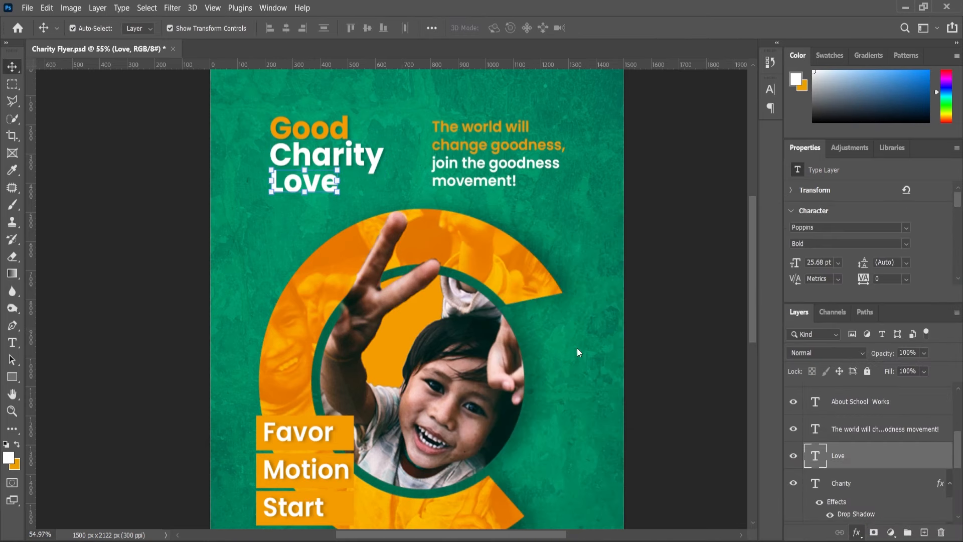
left_click(882, 251)
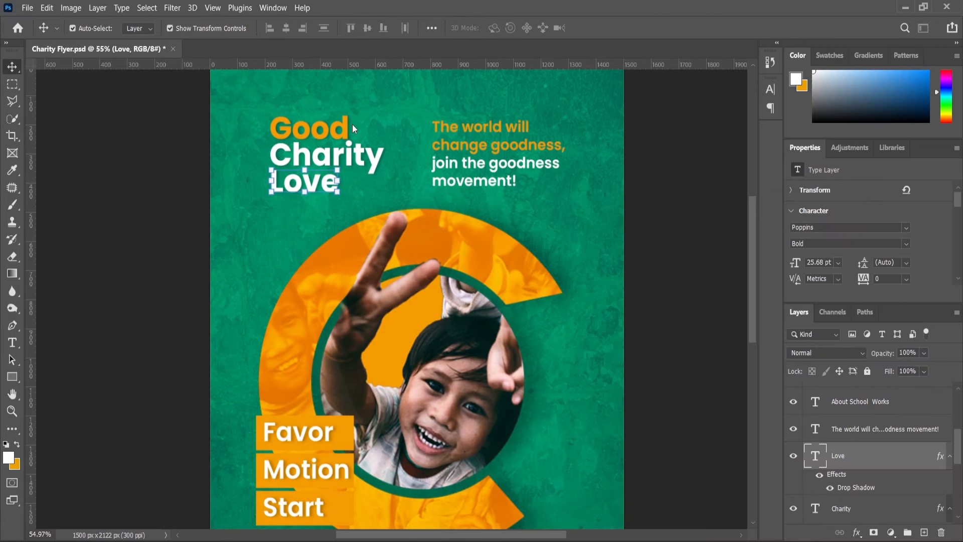
Deselect the headline layer, review the whole flyer layout and save the document.
scroll(368, 215, "down", 2)
left_click(218, 254)
scroll(450, 227, "down", 2)
scroll(467, 251, "up", 2)
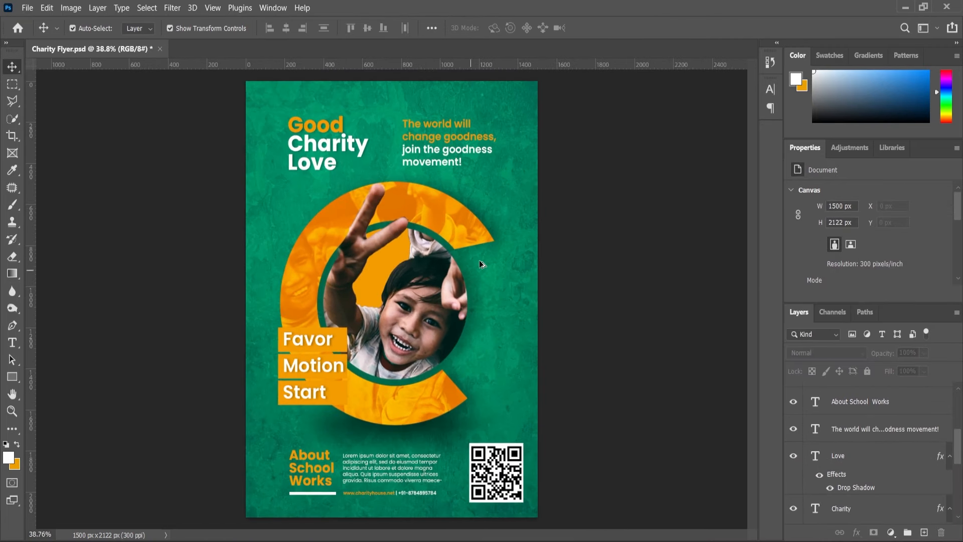
scroll(514, 305, "down", 1)
scroll(506, 386, "up", 1)
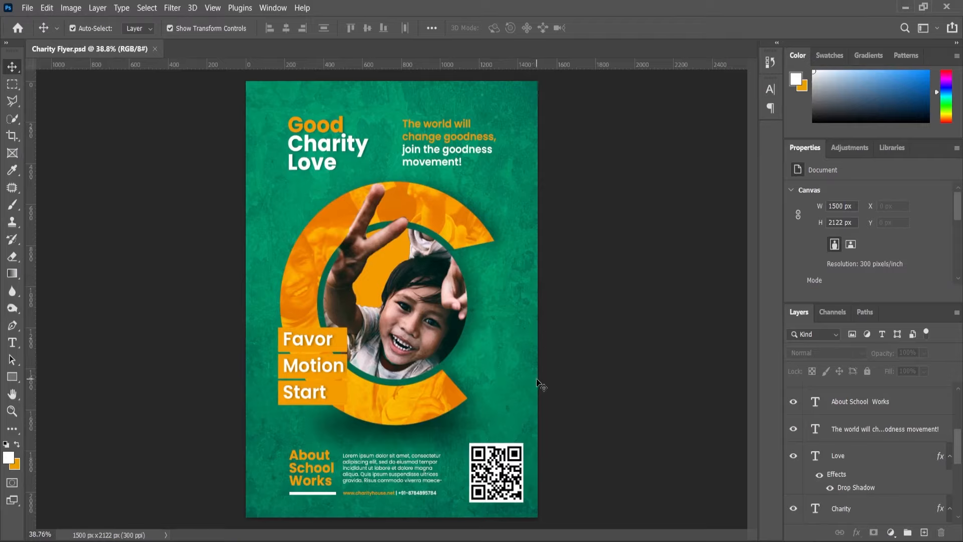